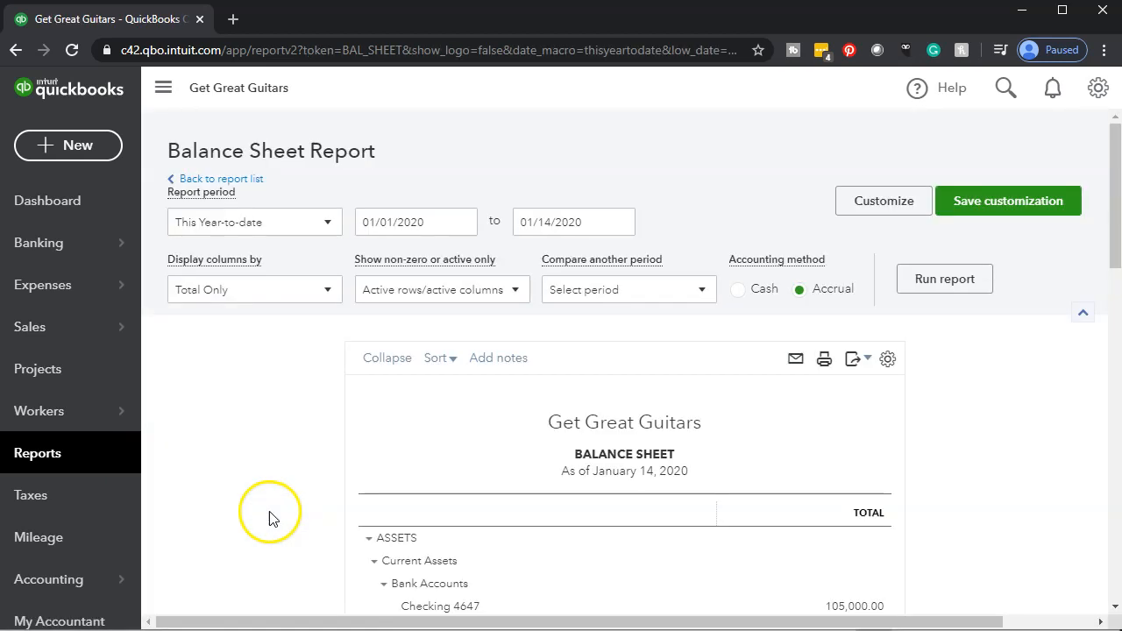
# Run the Balance Sheet report for the period 01/01/2020 to 03/10/2020.
pyautogui.click(427, 221)
pyautogui.write('01/01/20')
pyautogui.press('Tab')
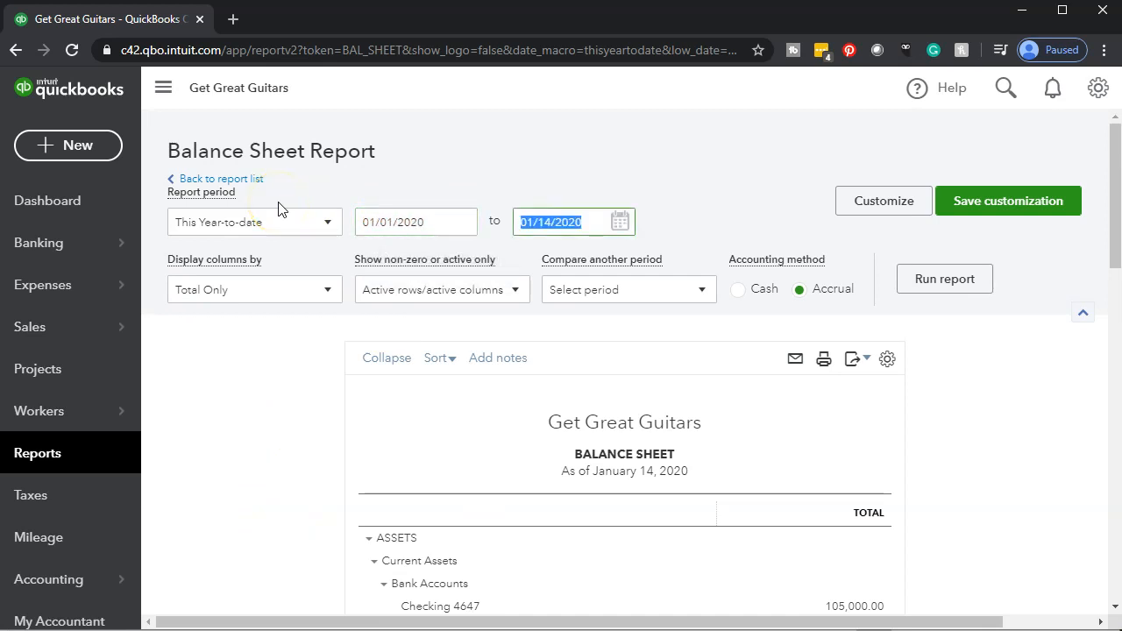
pyautogui.write('031020')
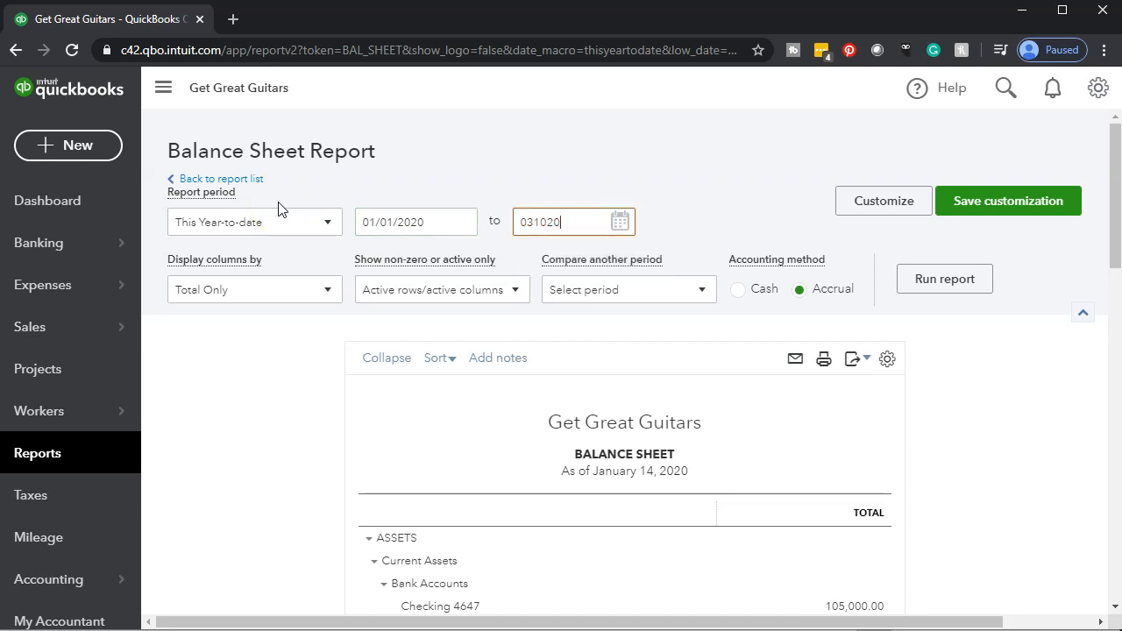
pyautogui.press('Tab')
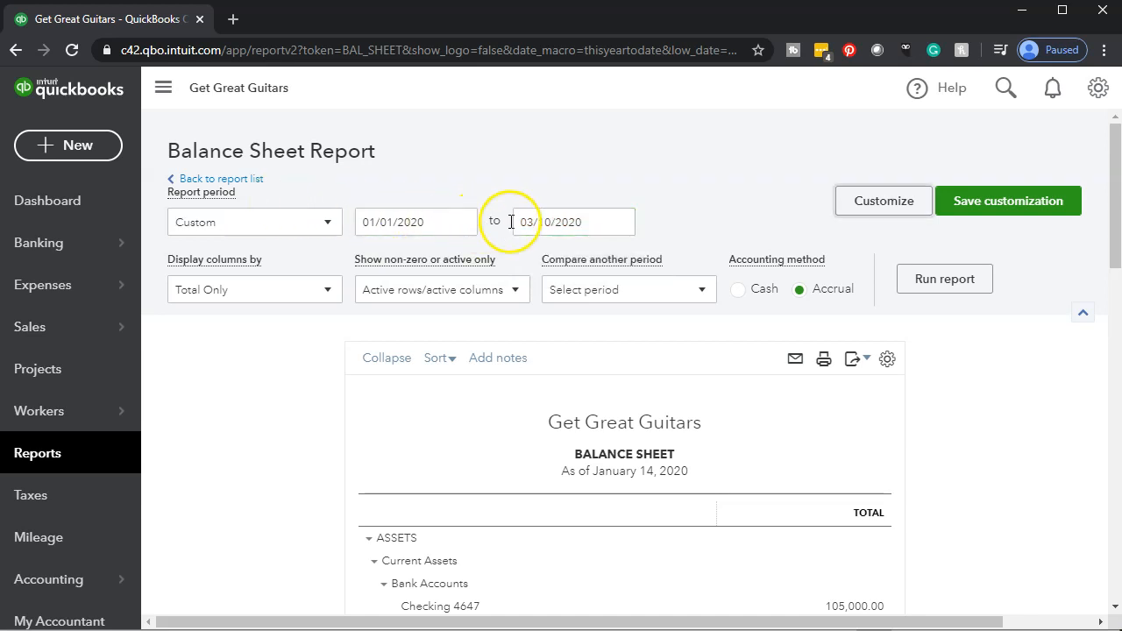
pyautogui.click(934, 296)
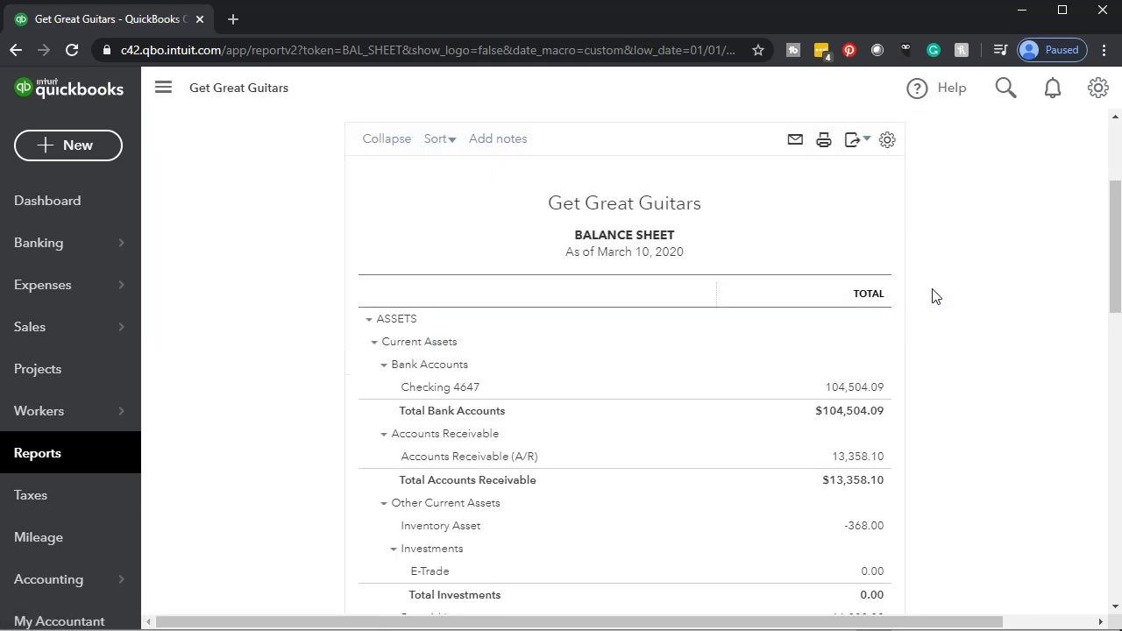
pyautogui.scroll(3, 468, 364)
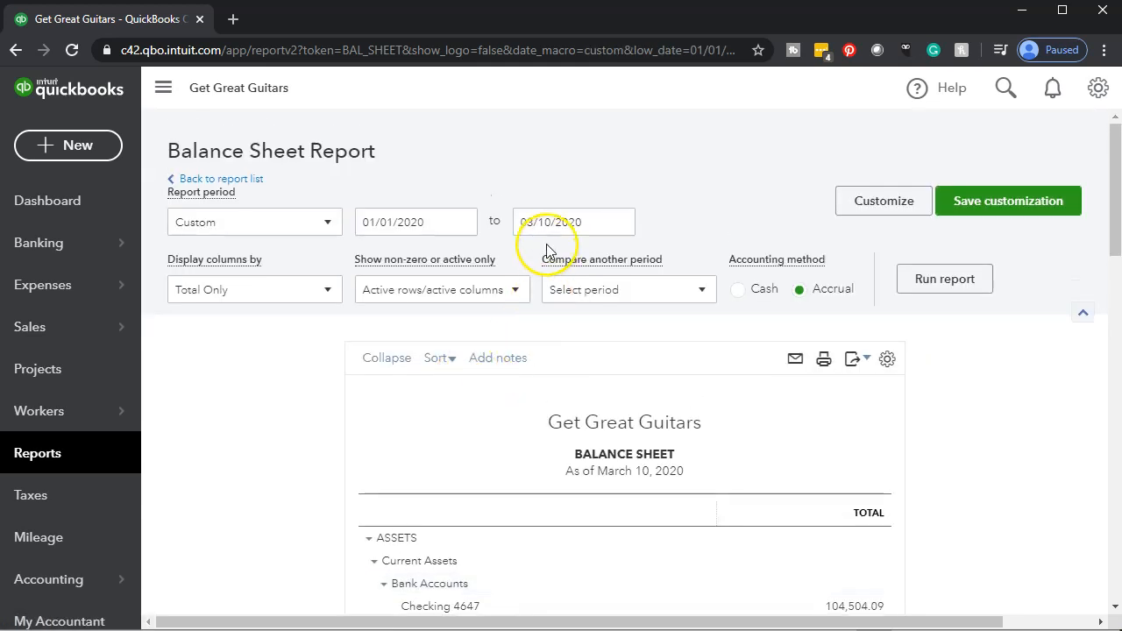
# Duplicate the browser tab holding the Balance Sheet report and return to the original tab.
pyautogui.rightClick(158, 27)
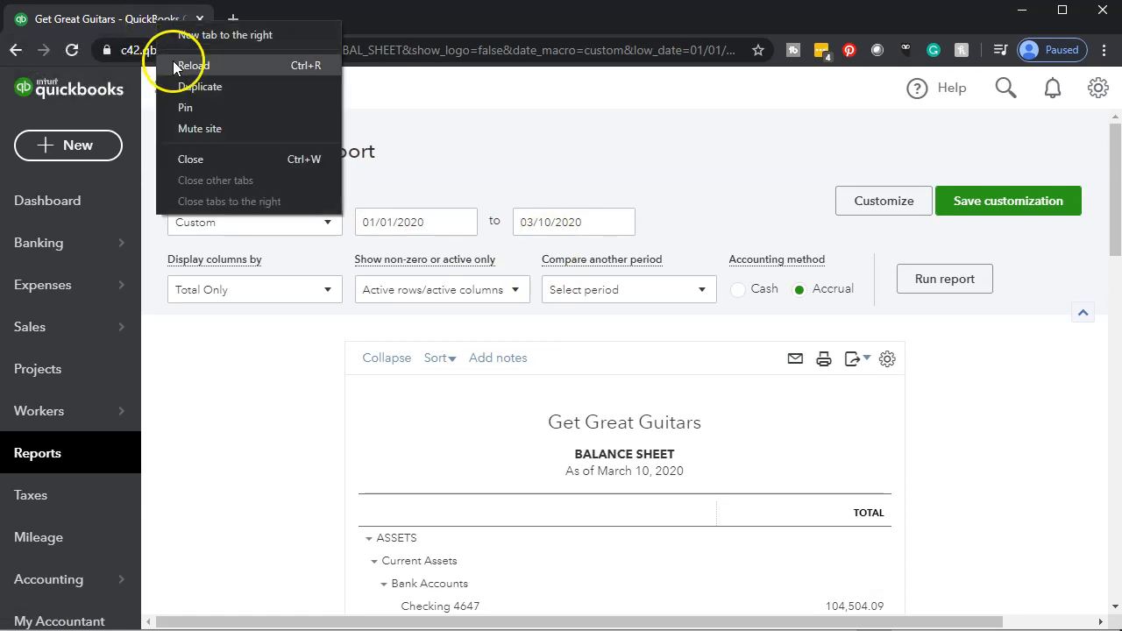
pyautogui.press('Escape')
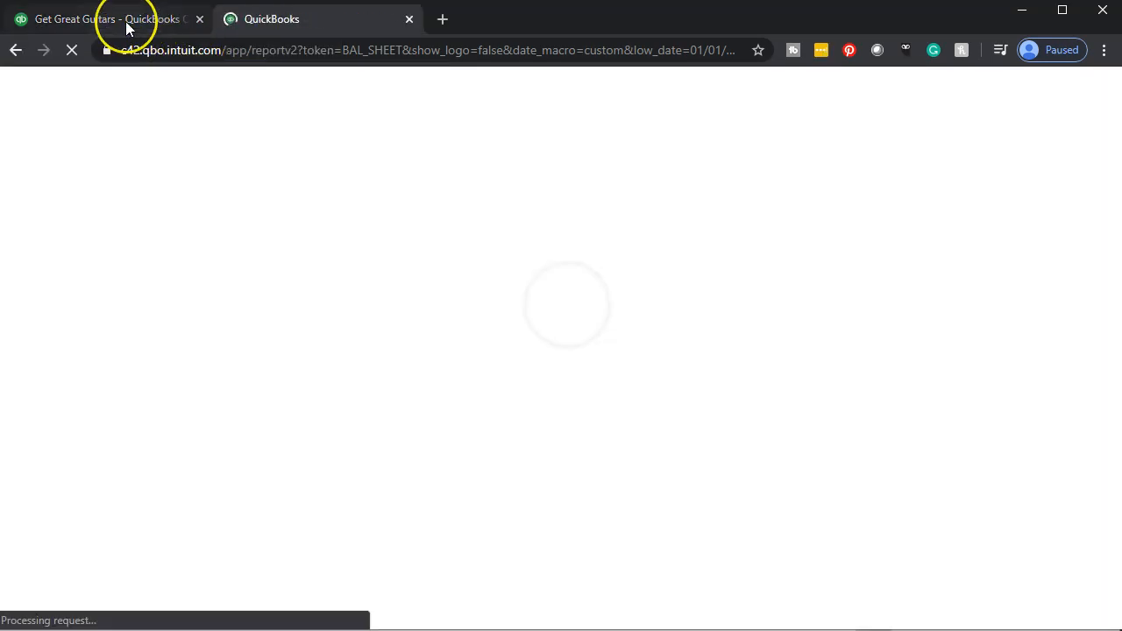
pyautogui.click(127, 28)
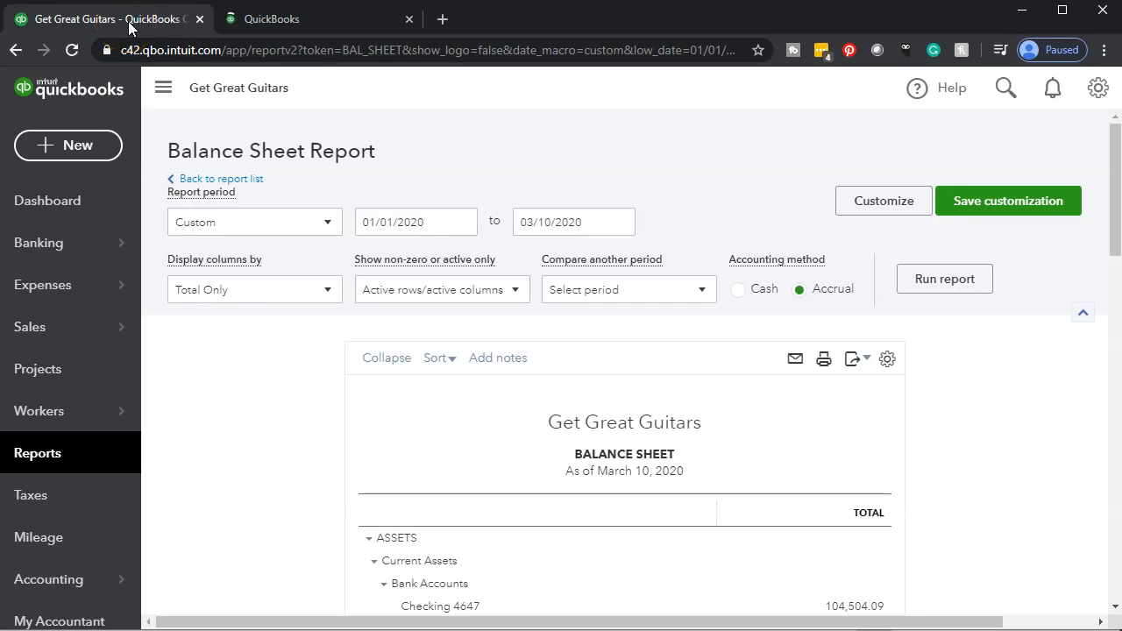
# Open the Profit and Loss report from the favorite reports in the original tab.
pyautogui.click(70, 467)
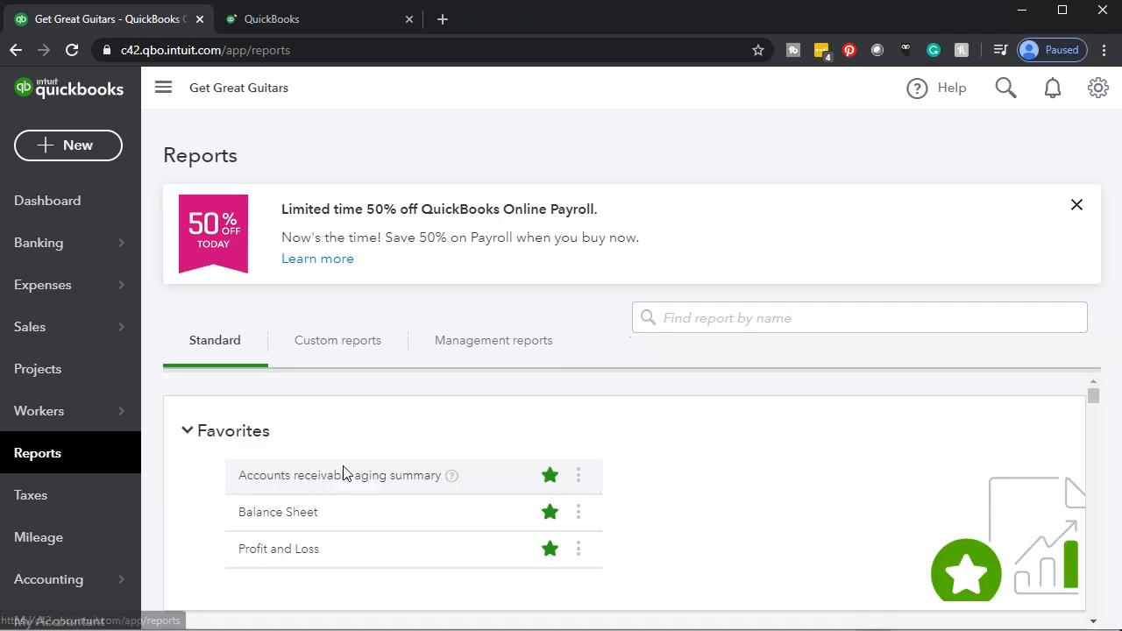
pyautogui.click(267, 560)
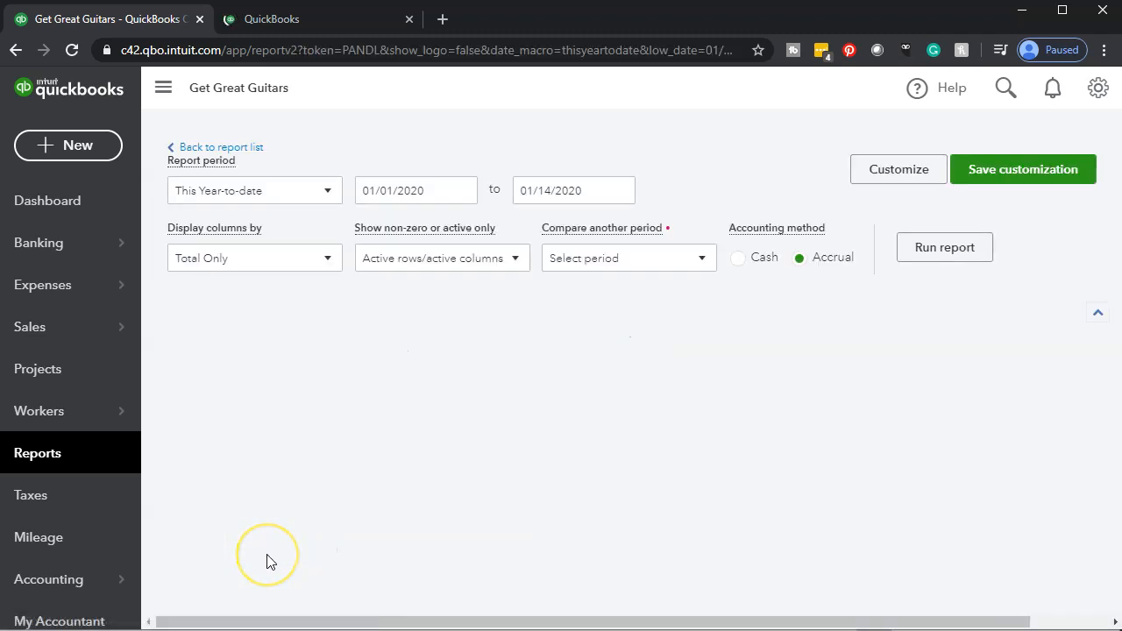
pyautogui.scroll(-3, 270, 561)
pyautogui.scroll(3, 271, 562)
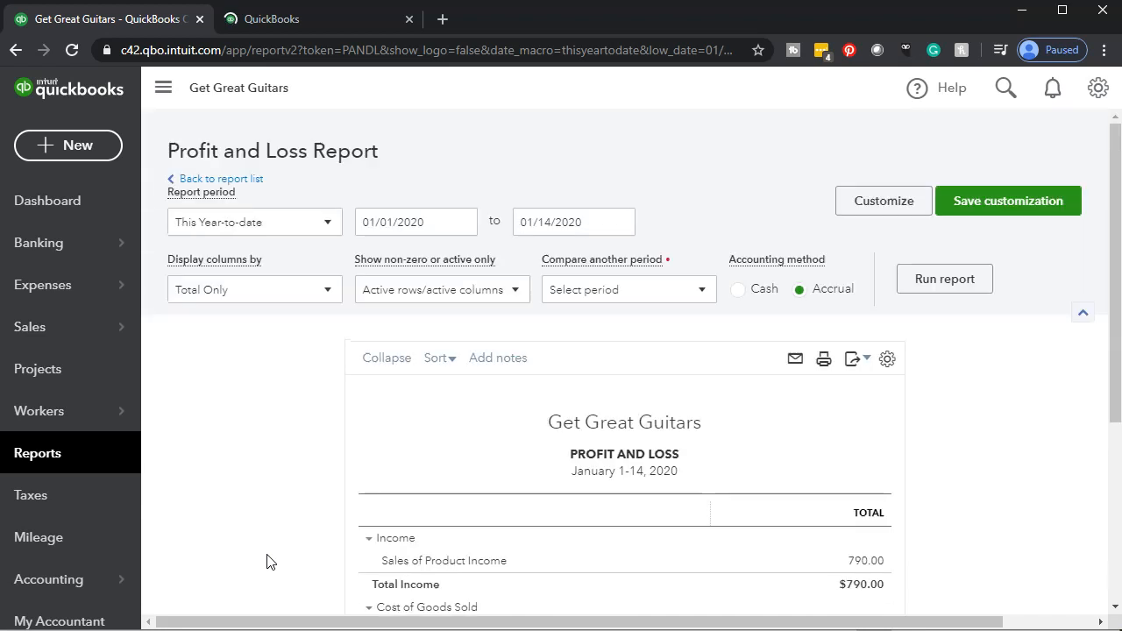
# Run the Profit and Loss report for the period 01/01/2020 to 03/10/2020.
pyautogui.click(435, 227)
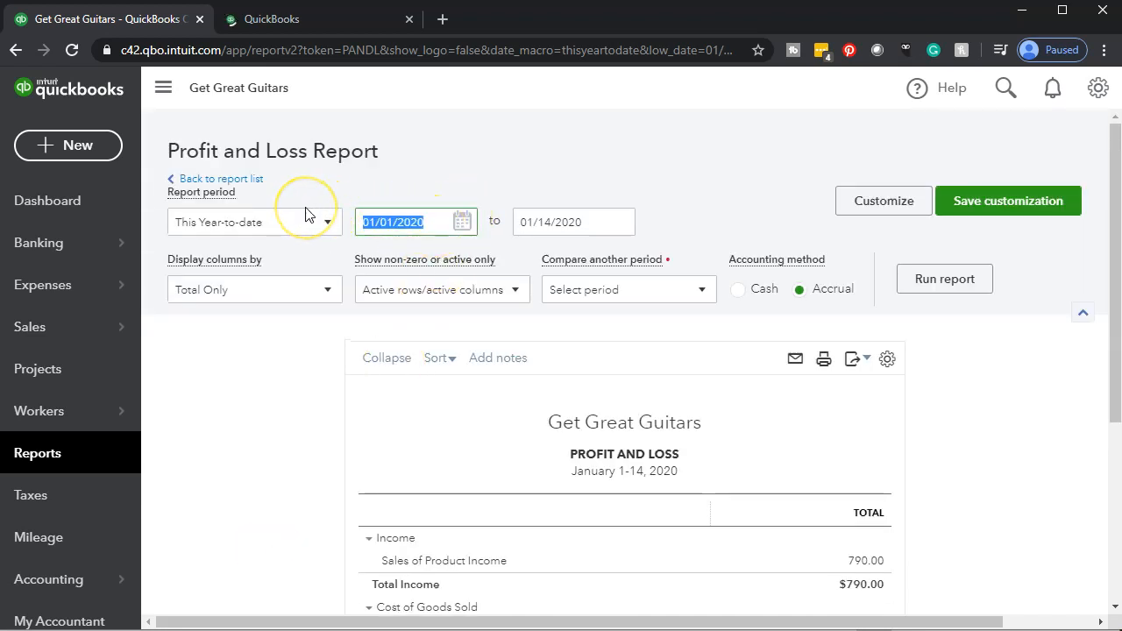
pyautogui.write('010120')
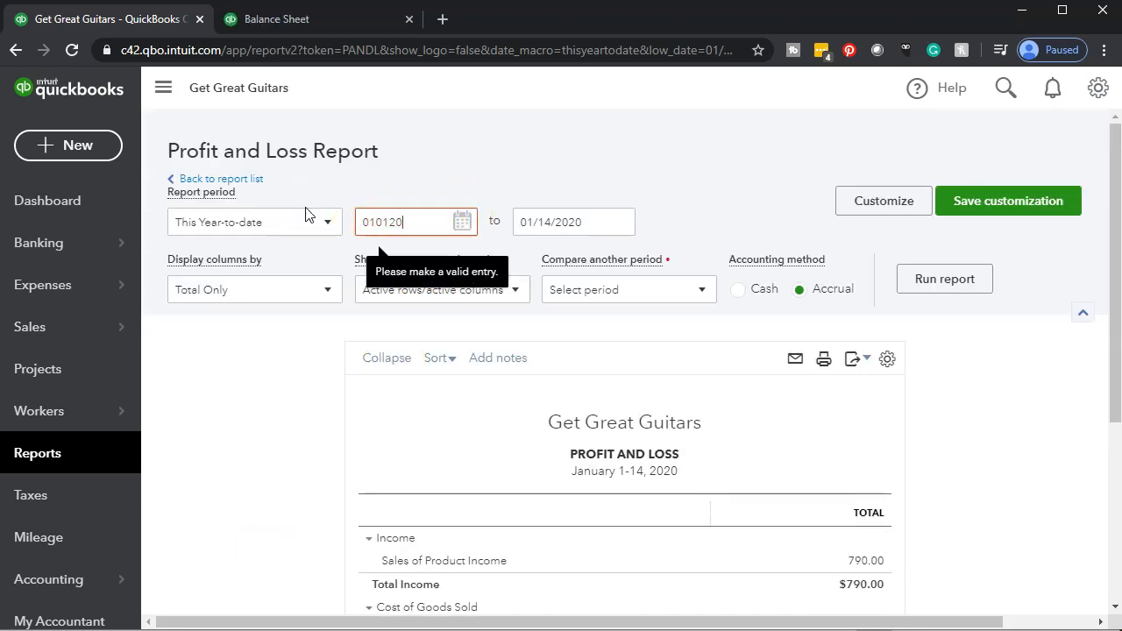
pyautogui.press('Tab')
pyautogui.write('0310')
pyautogui.press('Tab')
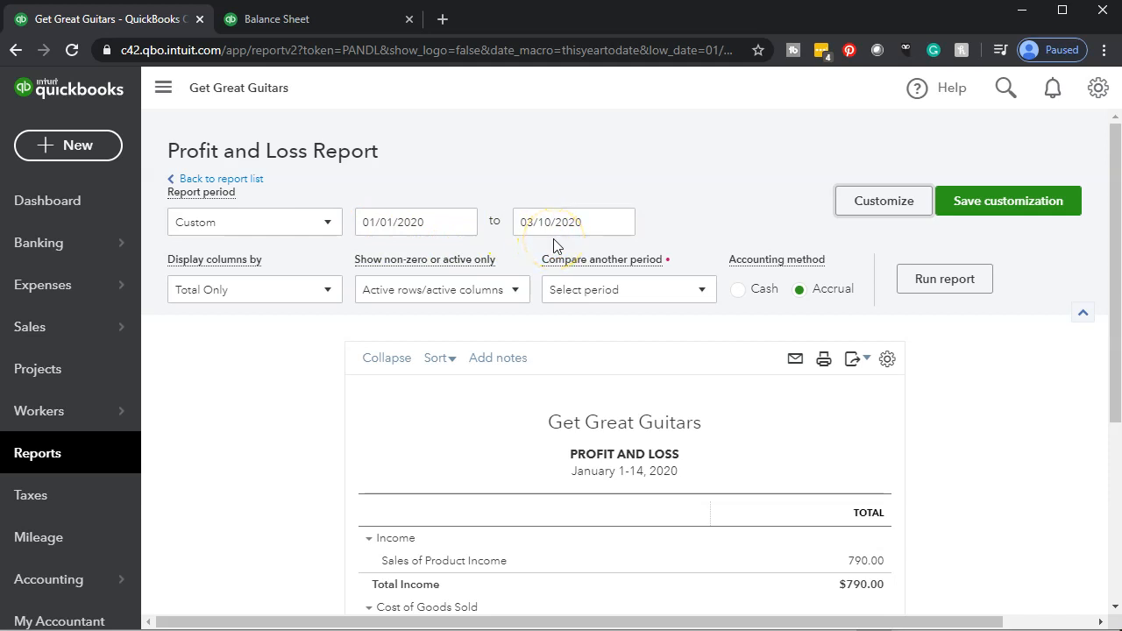
pyautogui.click(932, 280)
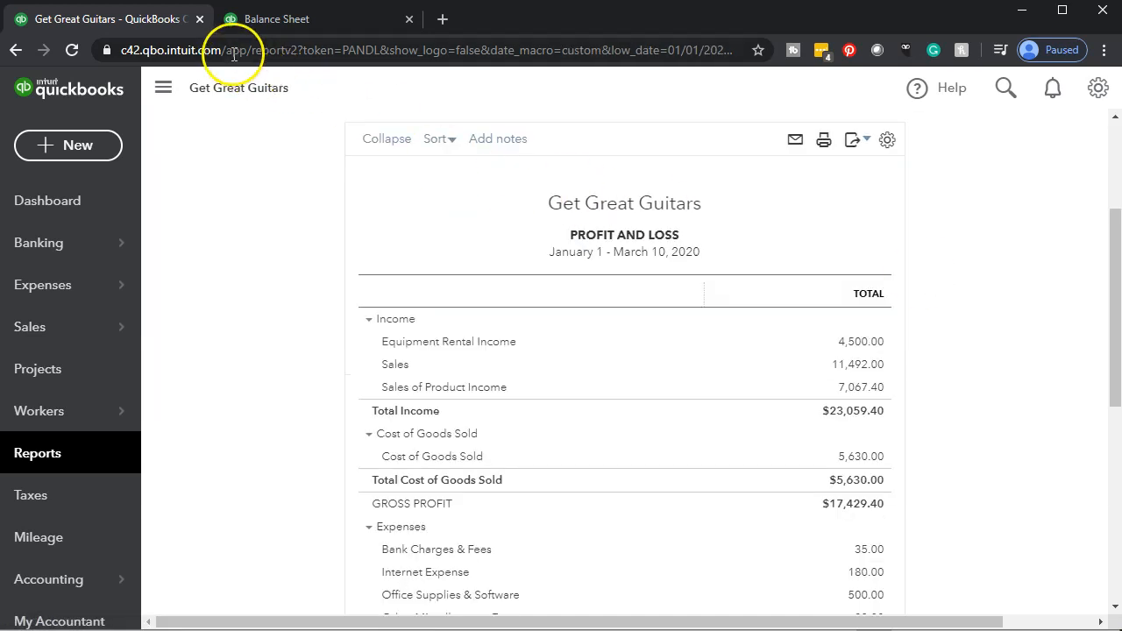
# Duplicate the browser tab holding the Profit and Loss report and return to the original tab.
pyautogui.rightClick(142, 19)
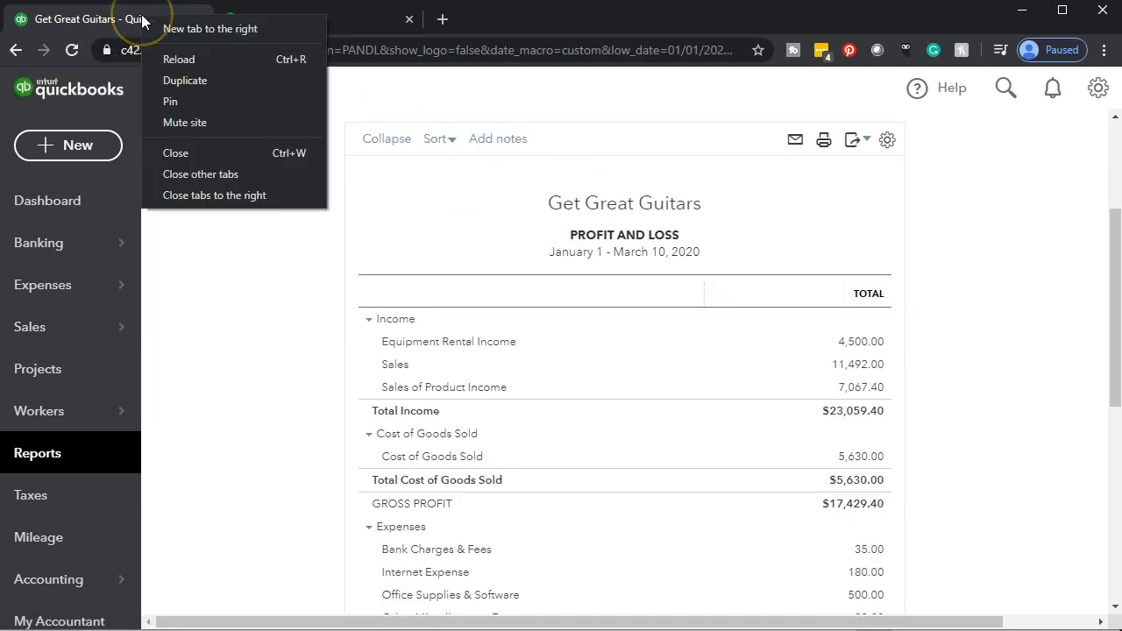
pyautogui.click(173, 77)
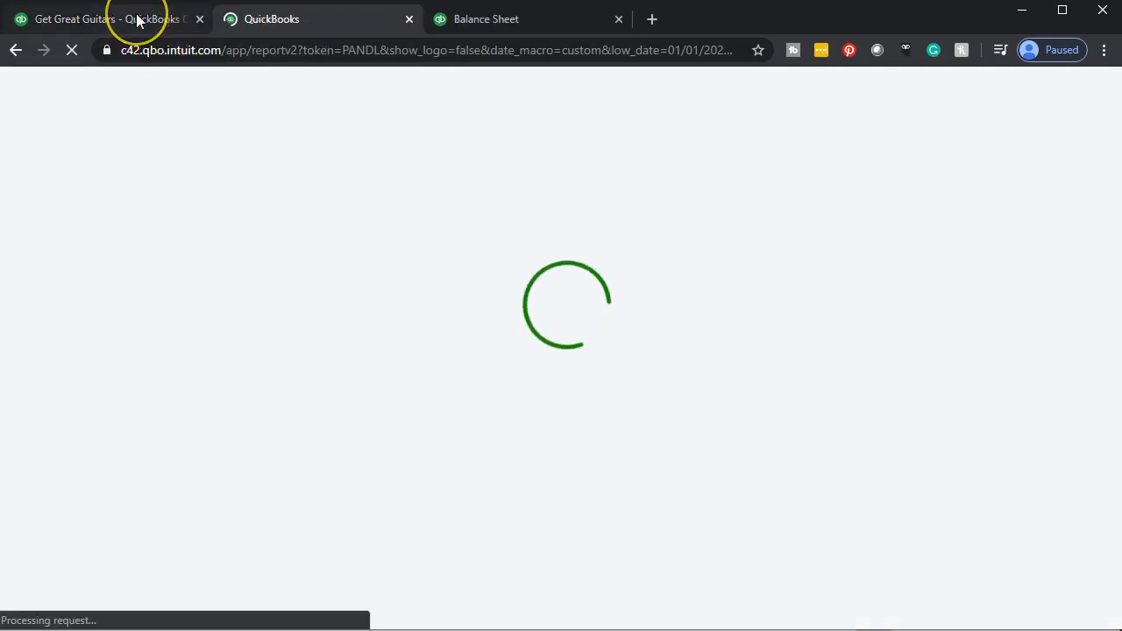
pyautogui.click(136, 19)
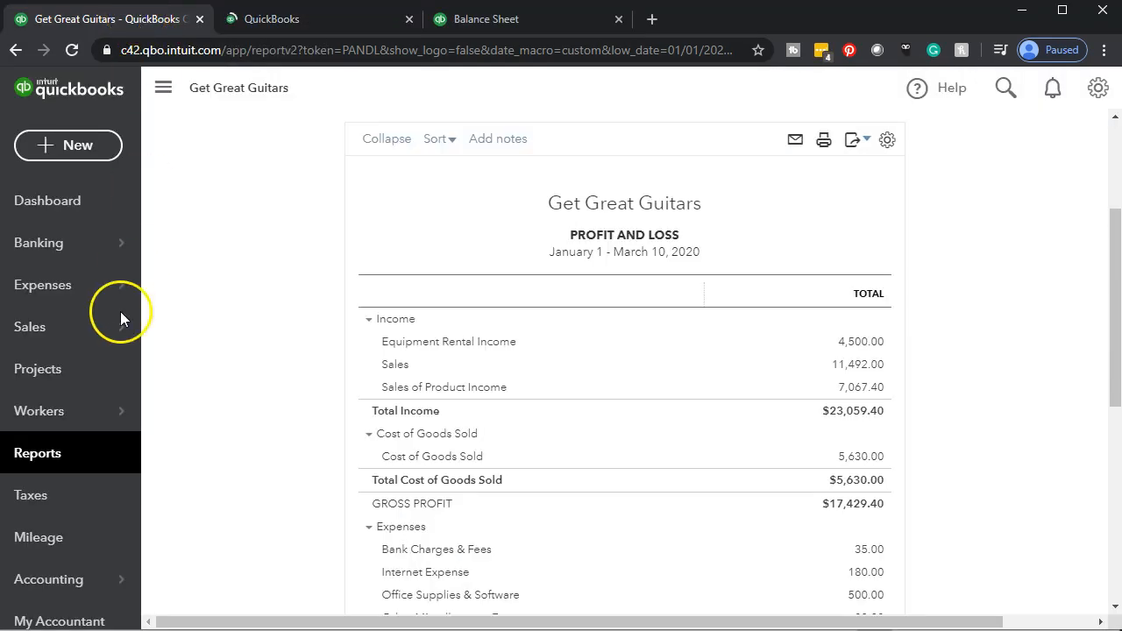
# Search the report list for "trial" and open the Trial Balance report.
pyautogui.click(66, 455)
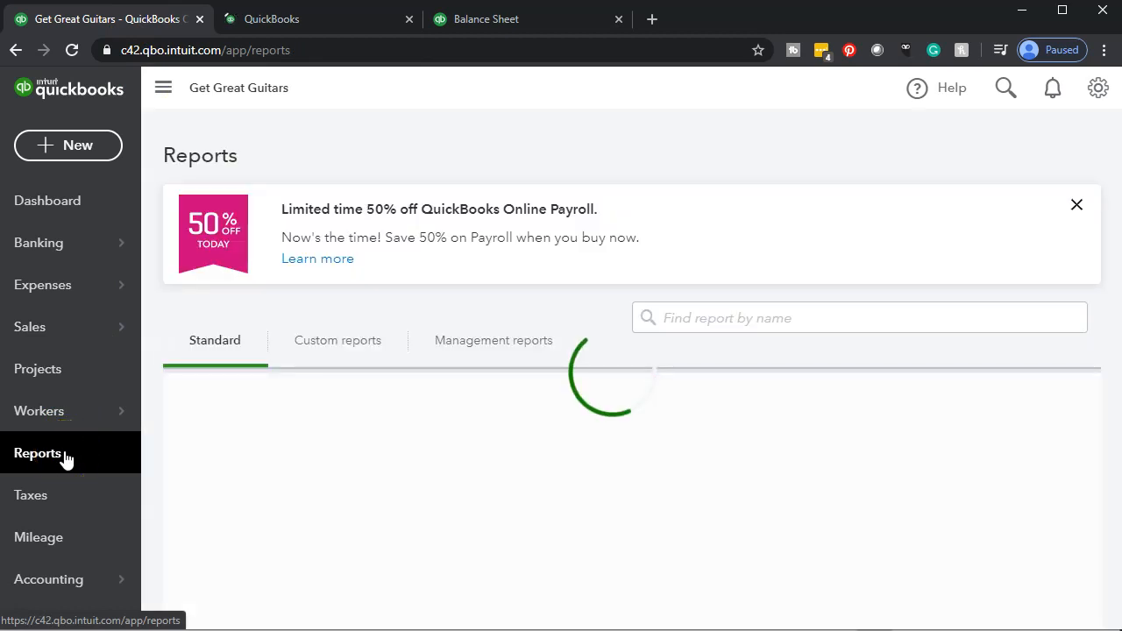
pyautogui.click(727, 316)
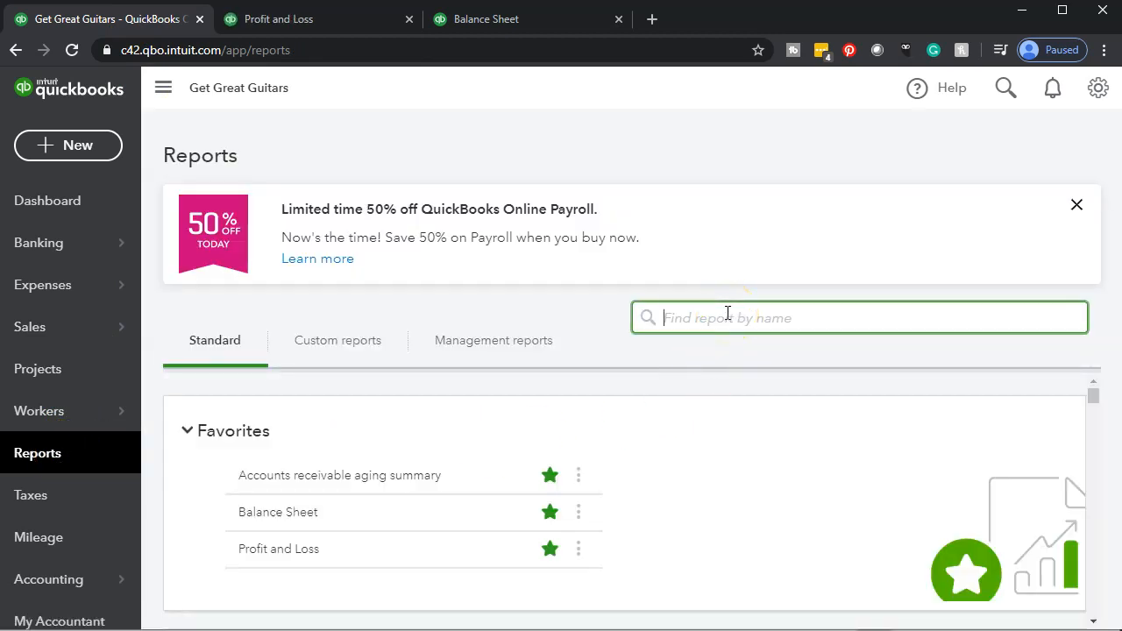
pyautogui.write('trial')
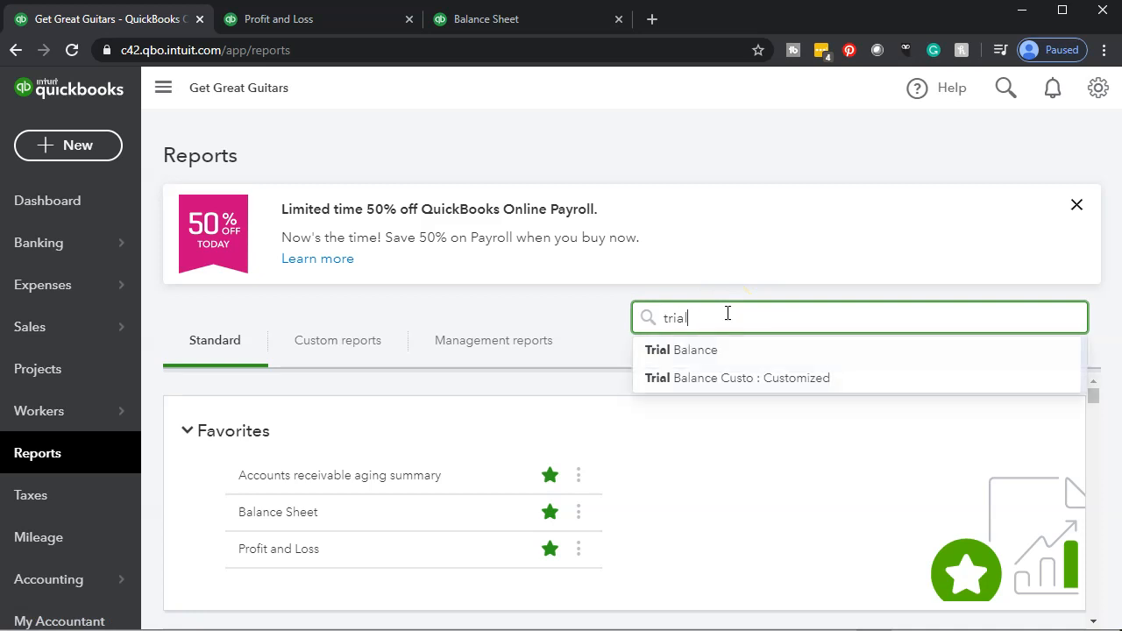
pyautogui.press('Down')
pyautogui.press('Return')
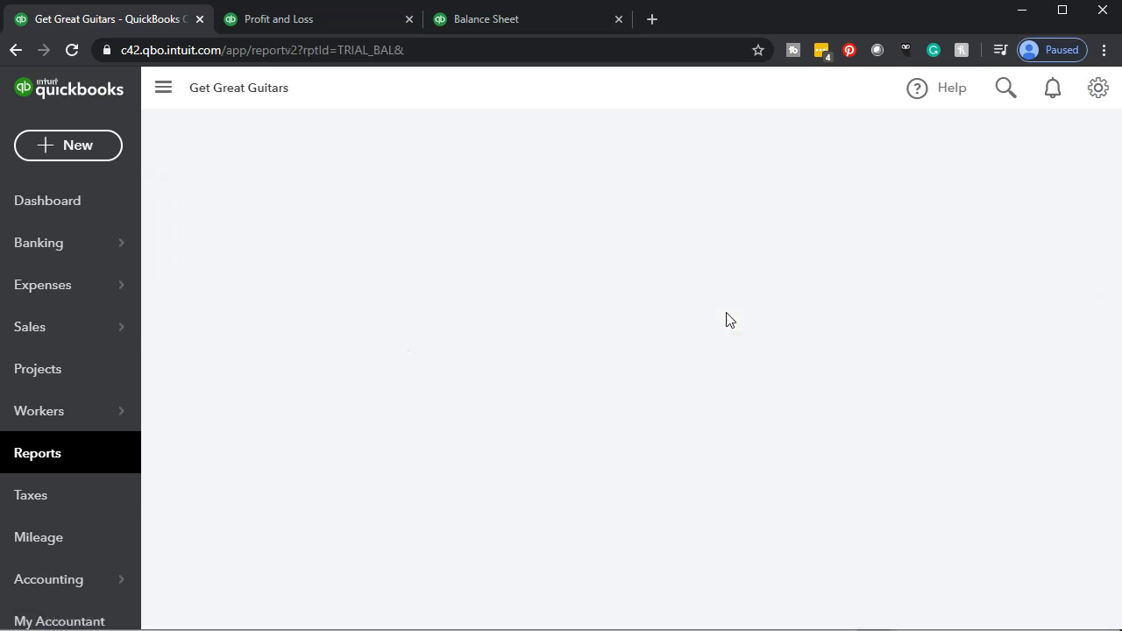
# Run the Trial Balance report for the period 01/01/2020 to 03/10/2020.
pyautogui.scroll(-3, 489, 469)
pyautogui.scroll(3, 463, 476)
pyautogui.moveTo(432, 224); pyautogui.dragTo(185, 213)
pyautogui.write('01012020')
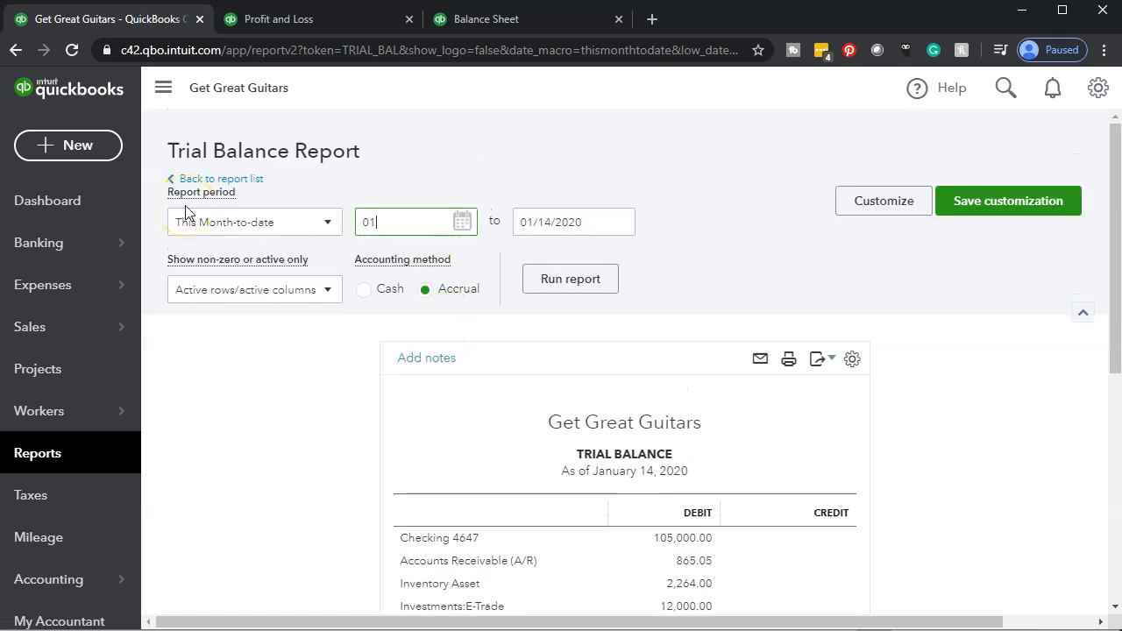
pyautogui.press('Tab')
pyautogui.write('03102020')
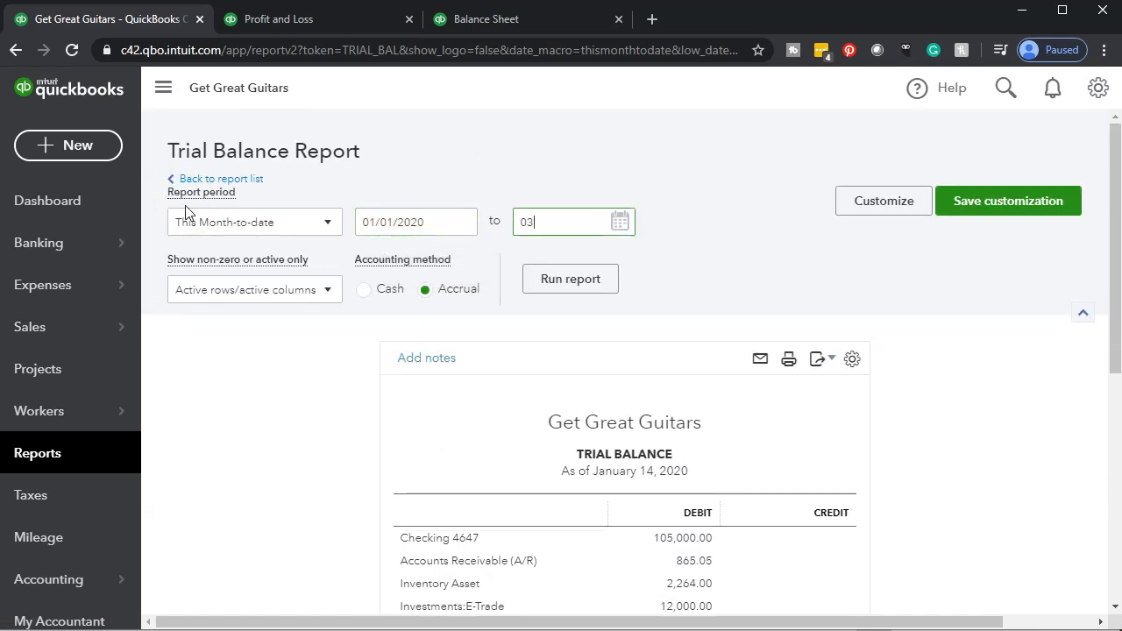
pyautogui.press('Tab')
pyautogui.click(571, 279)
pyautogui.scroll(-3, 555, 289)
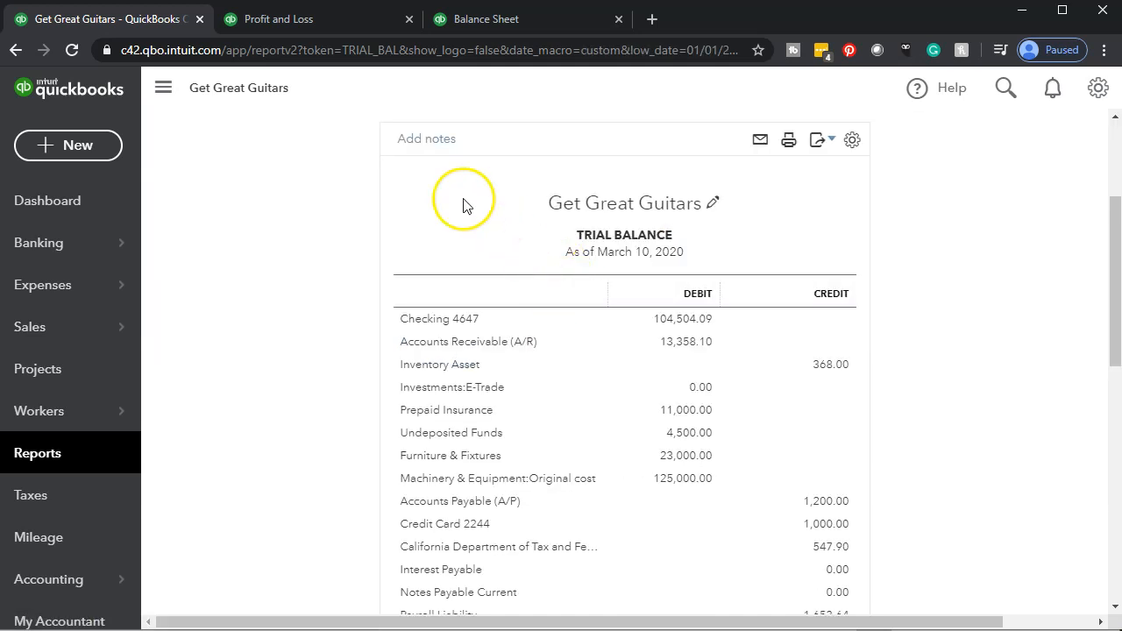
# Duplicate the browser tab holding the Trial Balance report and switch to the Balance Sheet tab.
pyautogui.rightClick(151, 21)
pyautogui.click(173, 85)
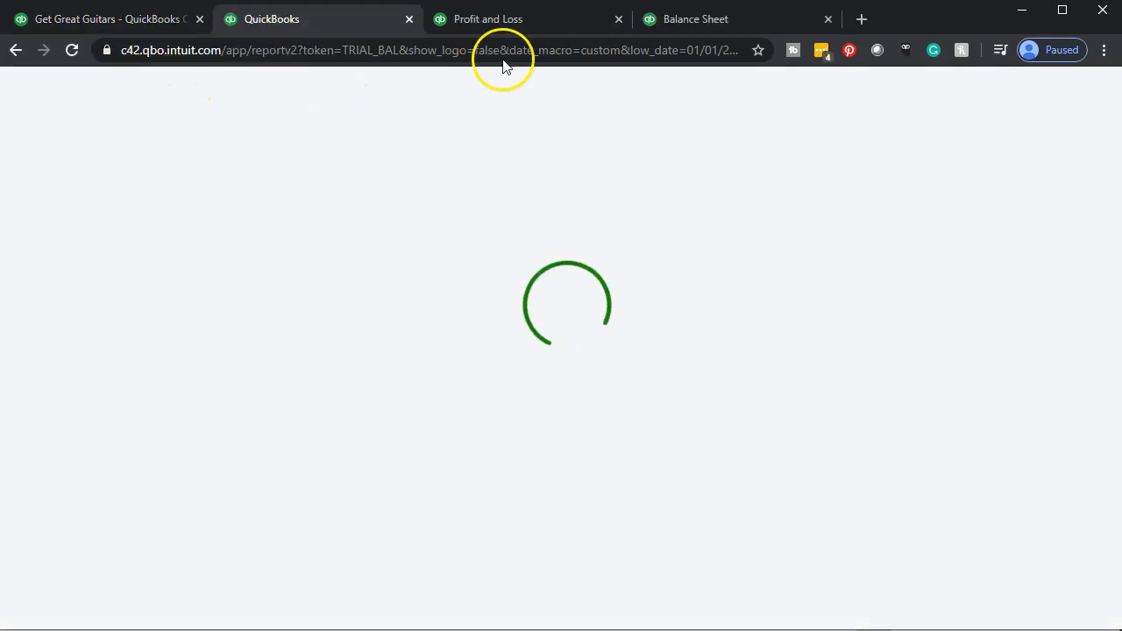
pyautogui.click(683, 27)
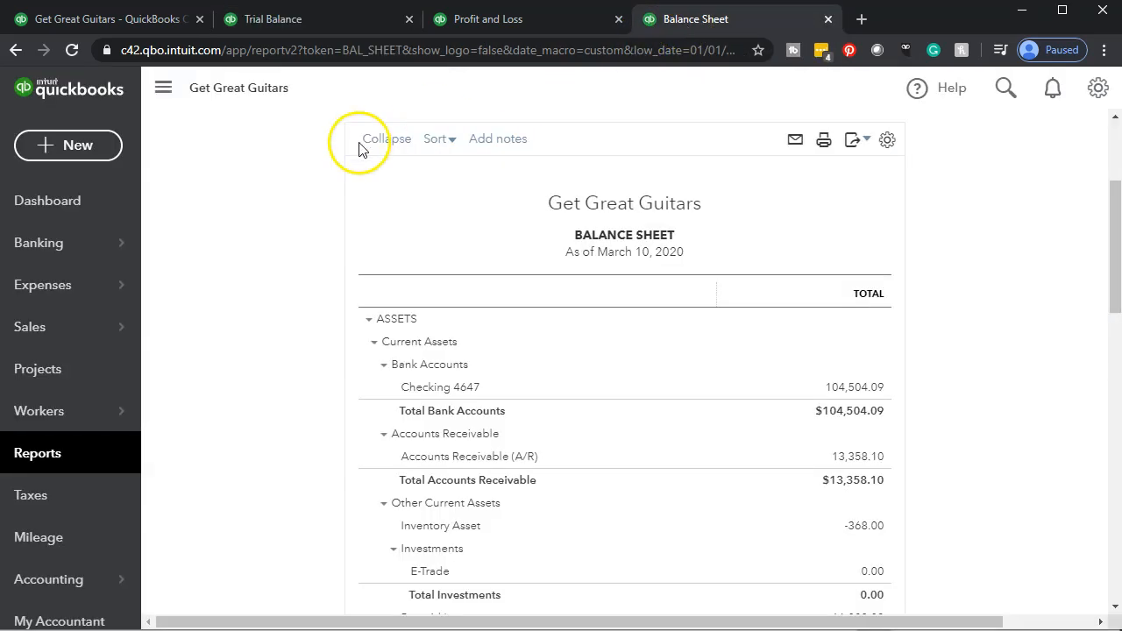
# Hide the navigation sidebar and enlarge the Balance Sheet page by two zoom levels.
pyautogui.click(168, 105)
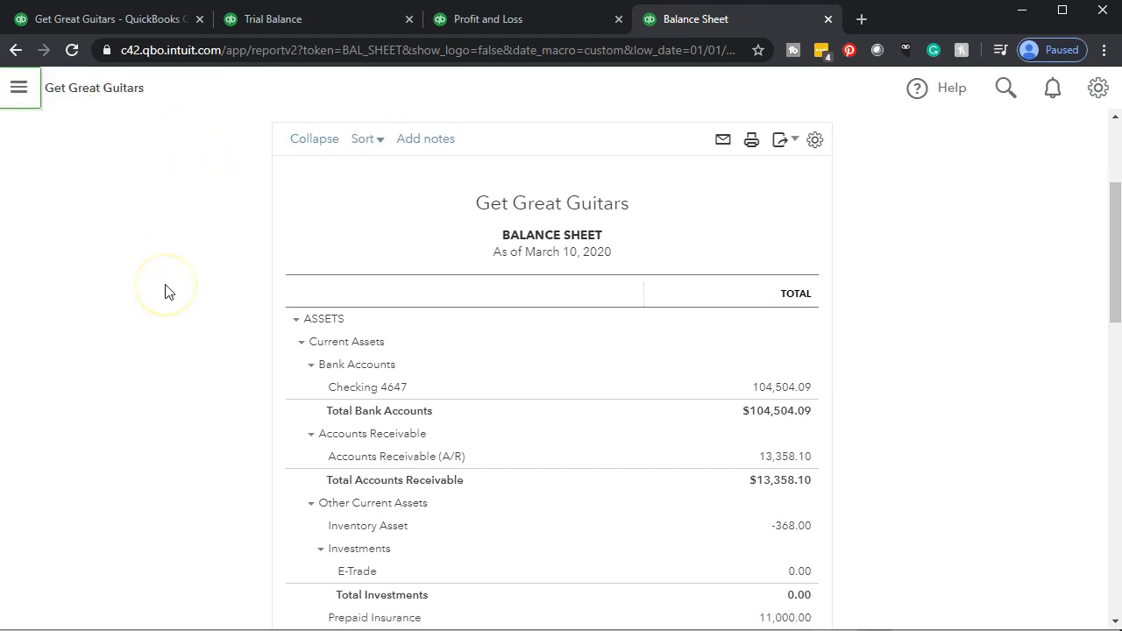
pyautogui.hotkey('ctrl', '+')
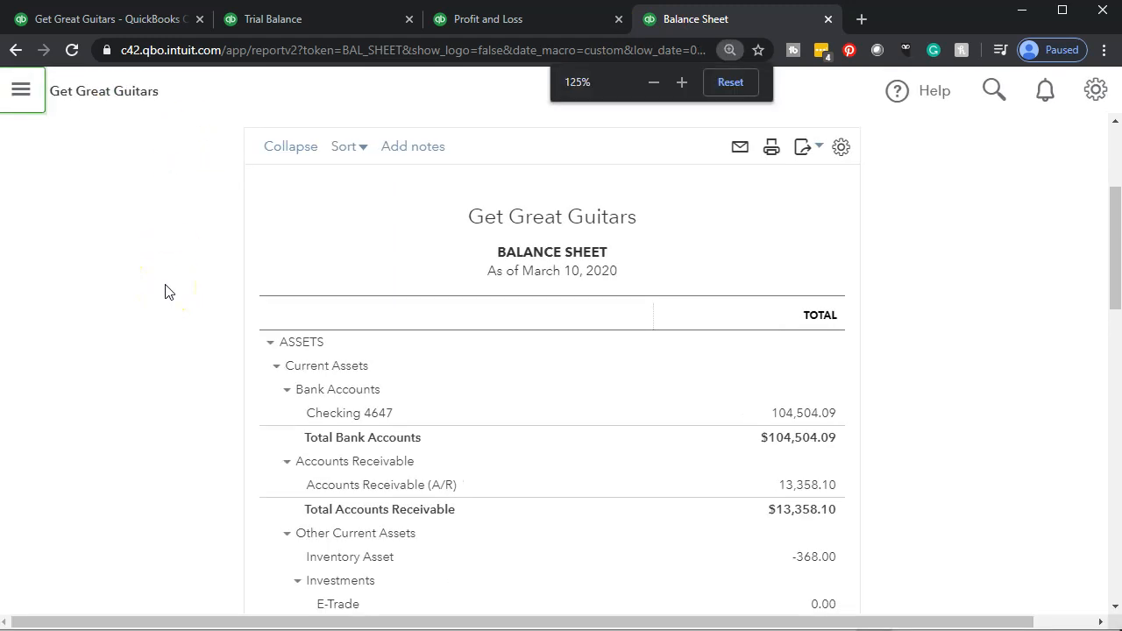
pyautogui.hotkey('ctrl', '+')
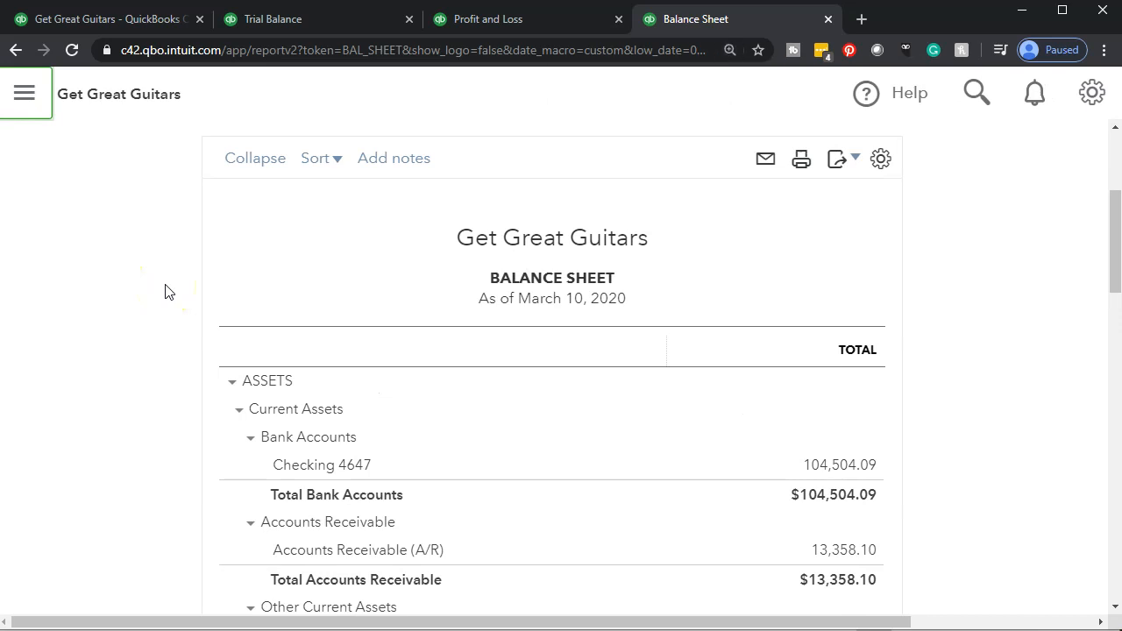
# Open the Accounts Receivable (A/R) transaction report from the balance sheet and compare the 02/29/2020 adjusting journal entry with the 03/05/2020 Anderson Guitars invoice.
pyautogui.scroll(-2, 169, 292)
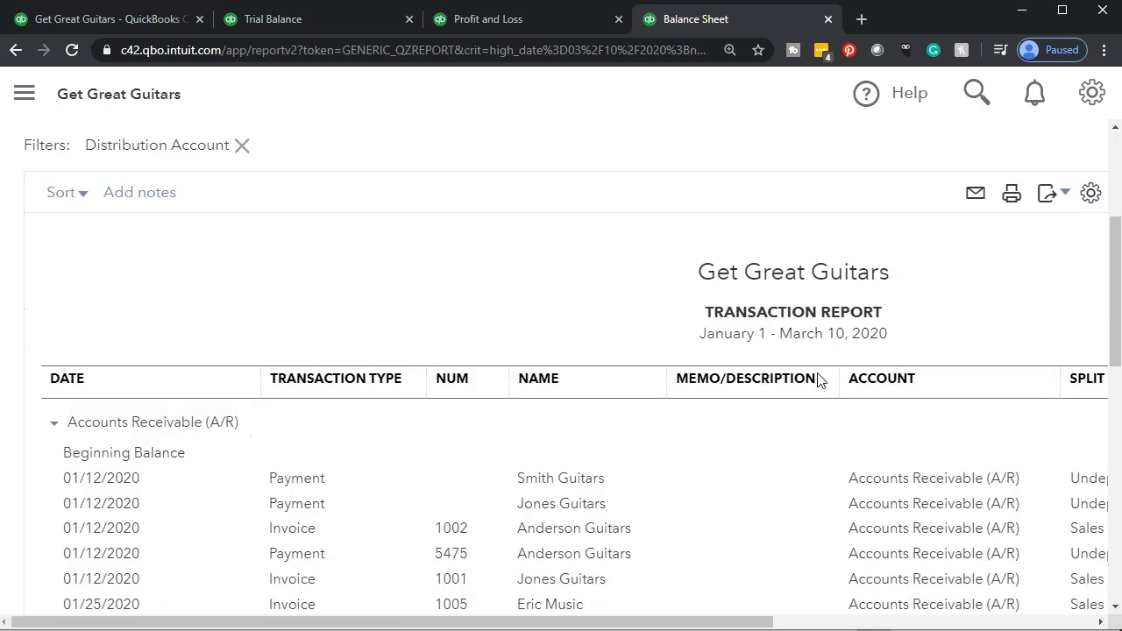
pyautogui.scroll(-10, 817, 378)
pyautogui.click(769, 421)
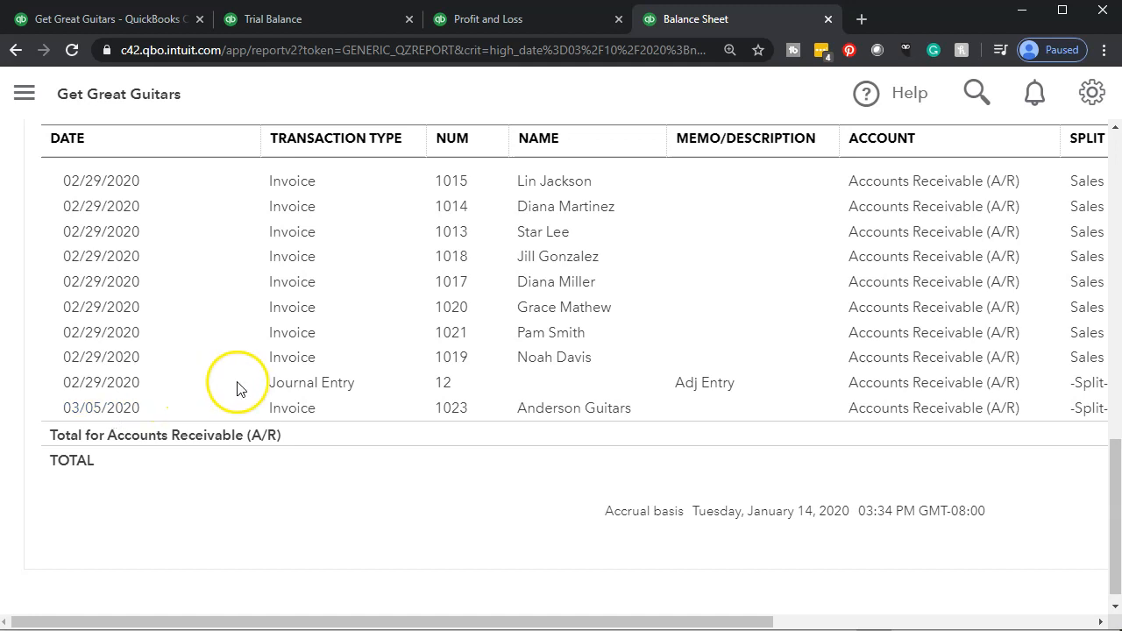
pyautogui.moveTo(628, 619); pyautogui.dragTo(903, 606)
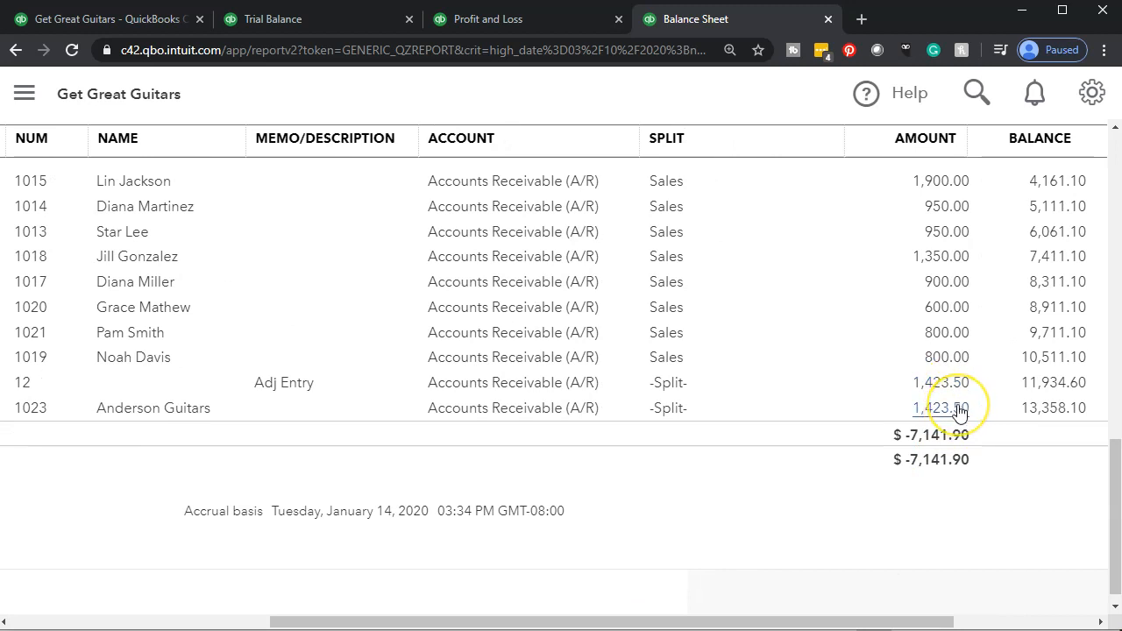
pyautogui.click(964, 386)
pyautogui.click(925, 623)
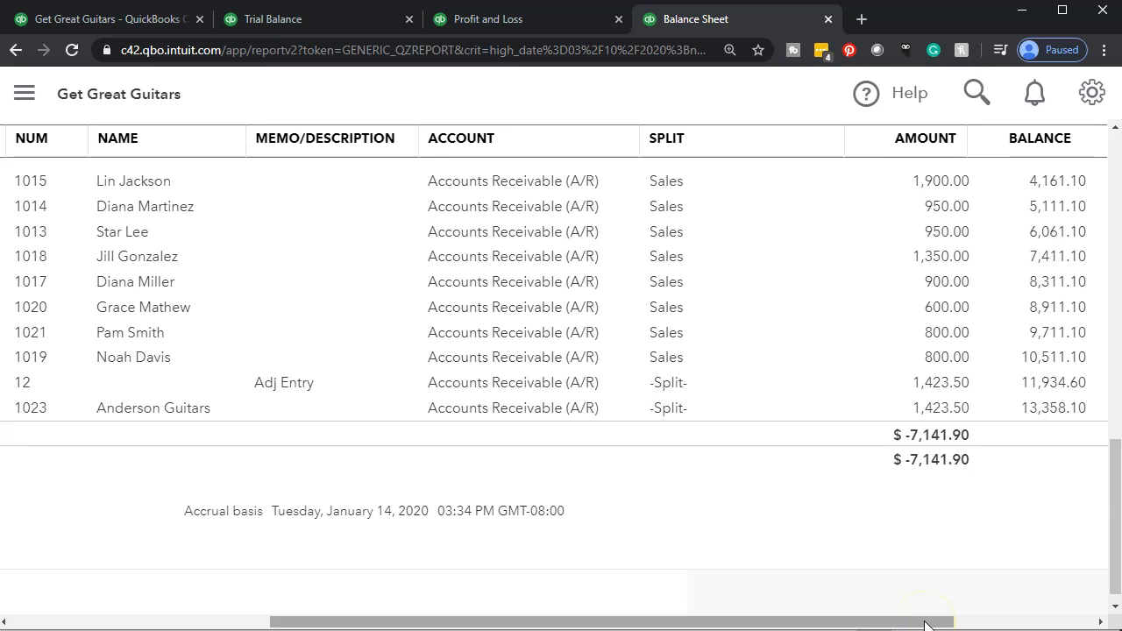
pyautogui.moveTo(925, 624); pyautogui.dragTo(580, 579)
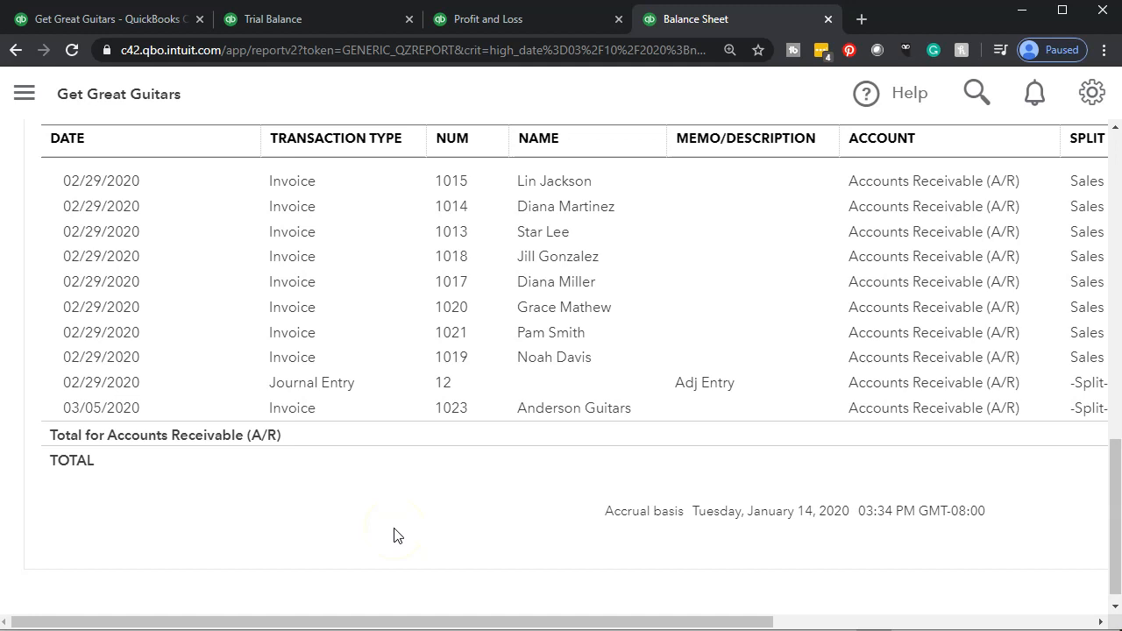
# Switch to the AR Journal Entry For.xlsx workbook in Excel and examine each debit and credit line of the adjusting entry.
pyautogui.click(401, 535)
pyautogui.click(497, 630)
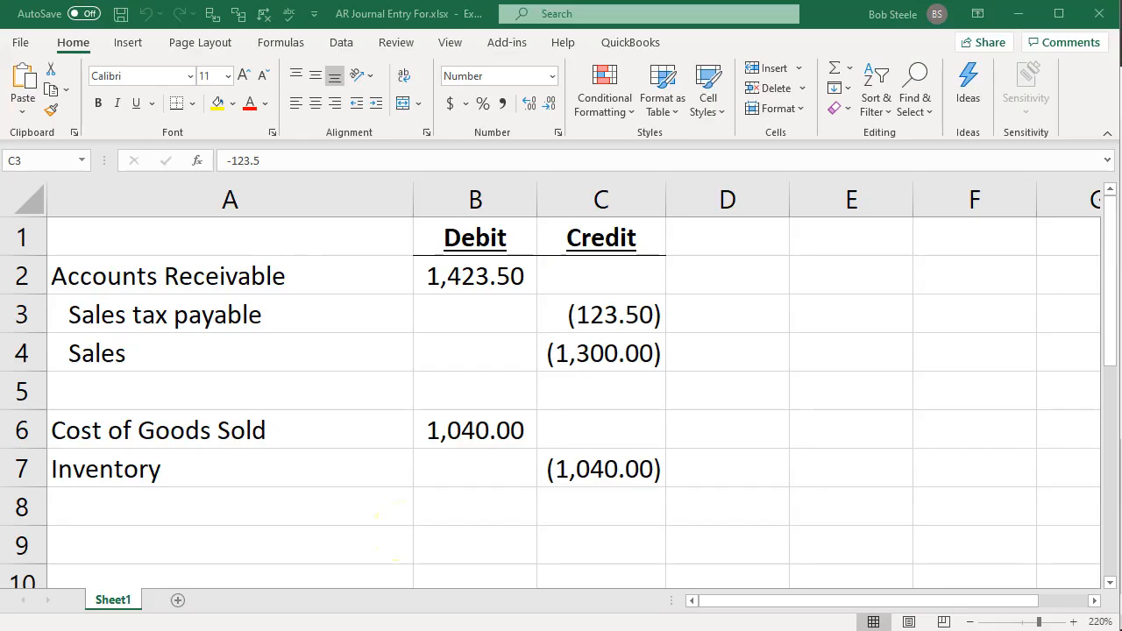
pyautogui.click(471, 516)
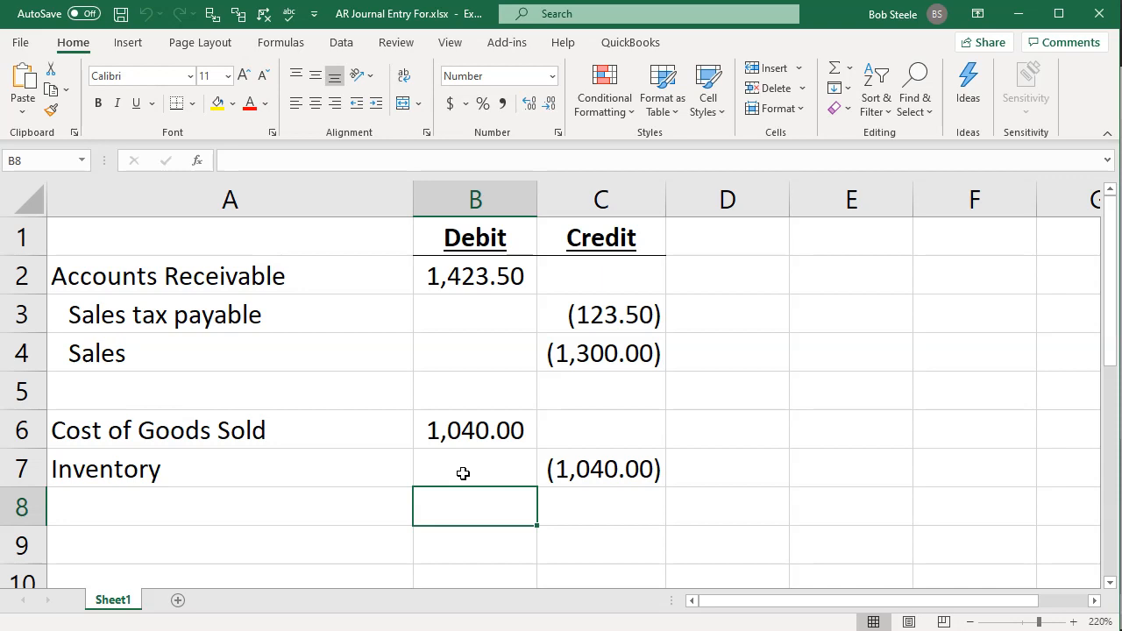
pyautogui.moveTo(258, 275); pyautogui.dragTo(466, 279)
pyautogui.moveTo(366, 328); pyautogui.dragTo(581, 316)
pyautogui.moveTo(359, 345); pyautogui.dragTo(557, 365)
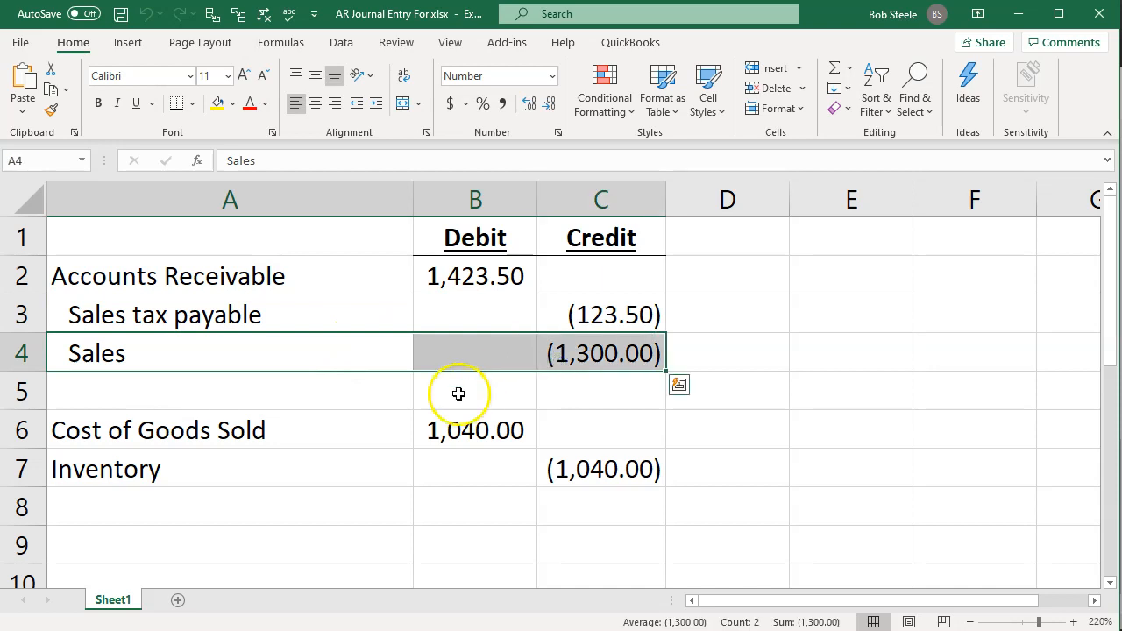
pyautogui.moveTo(388, 427); pyautogui.dragTo(434, 427)
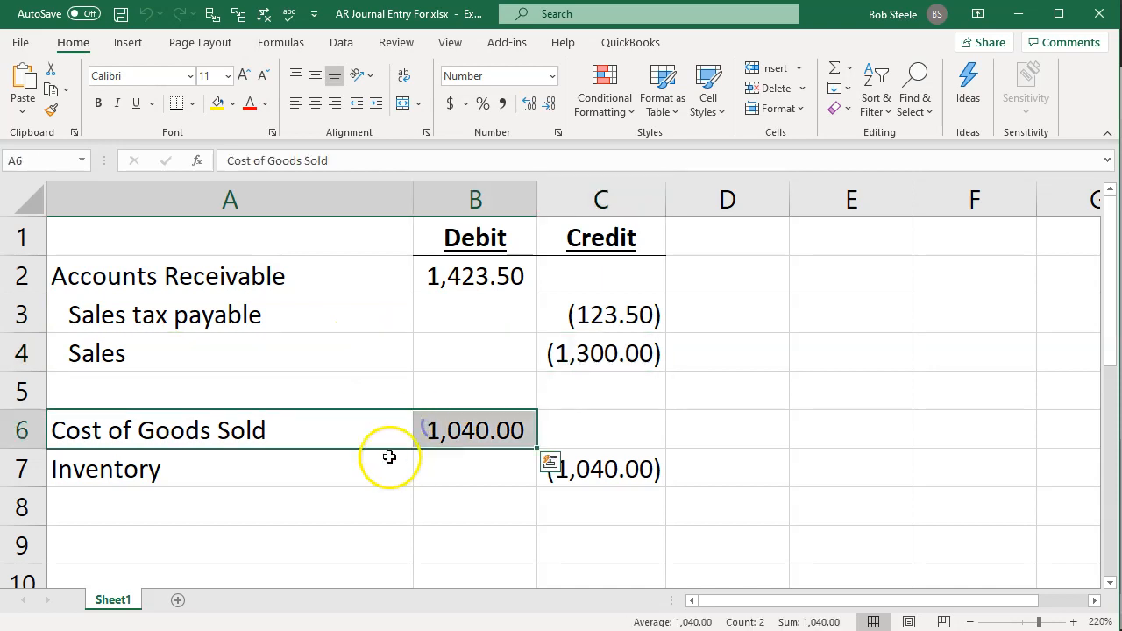
pyautogui.moveTo(381, 464); pyautogui.dragTo(566, 474)
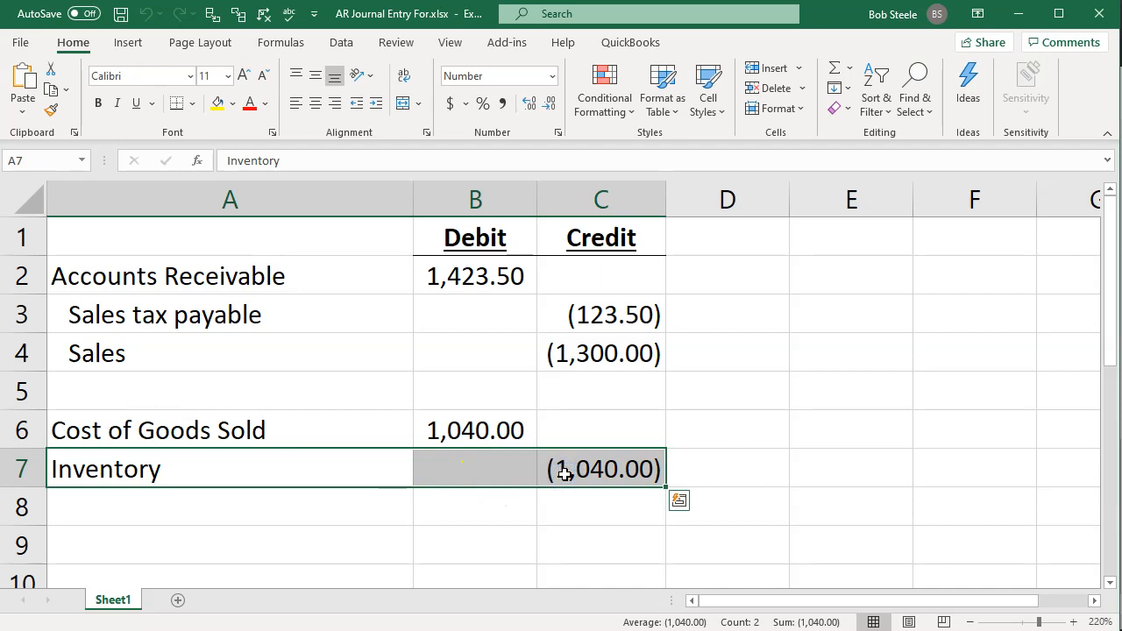
pyautogui.click(853, 250)
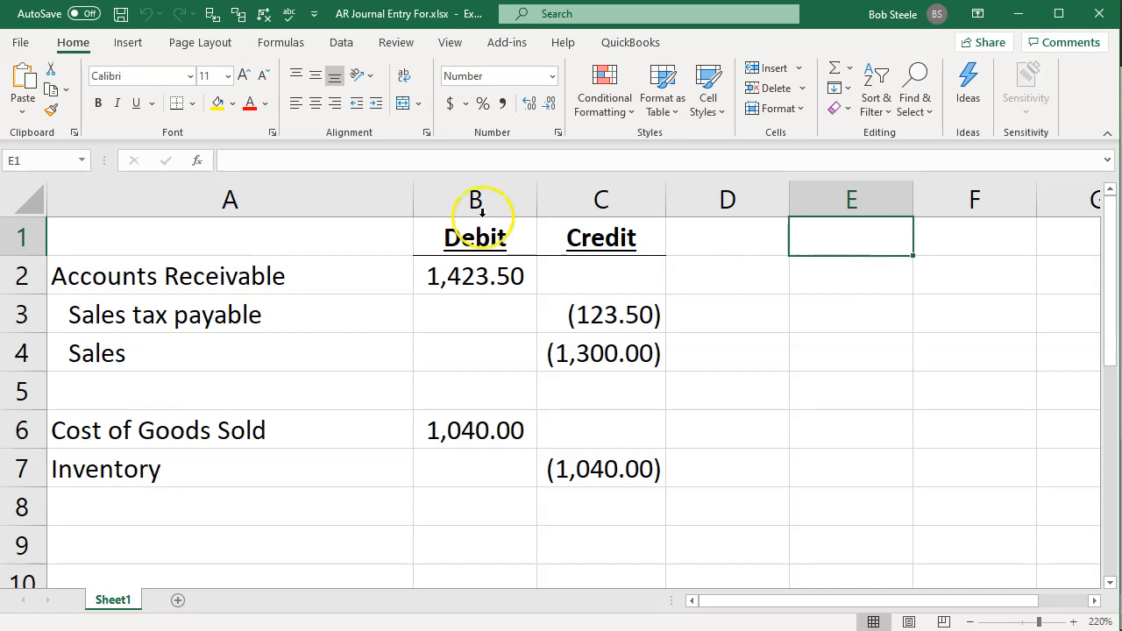
# Narrow column A to just fit its account names and go over the accounts of both entries.
pyautogui.moveTo(413, 200); pyautogui.dragTo(338, 203)
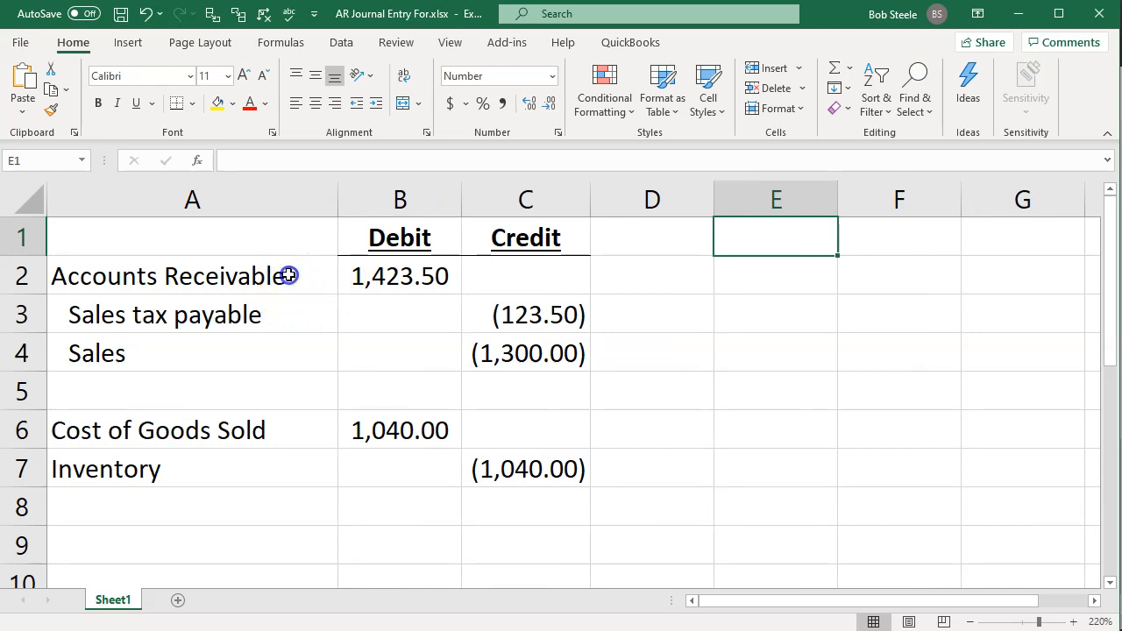
pyautogui.click(289, 276)
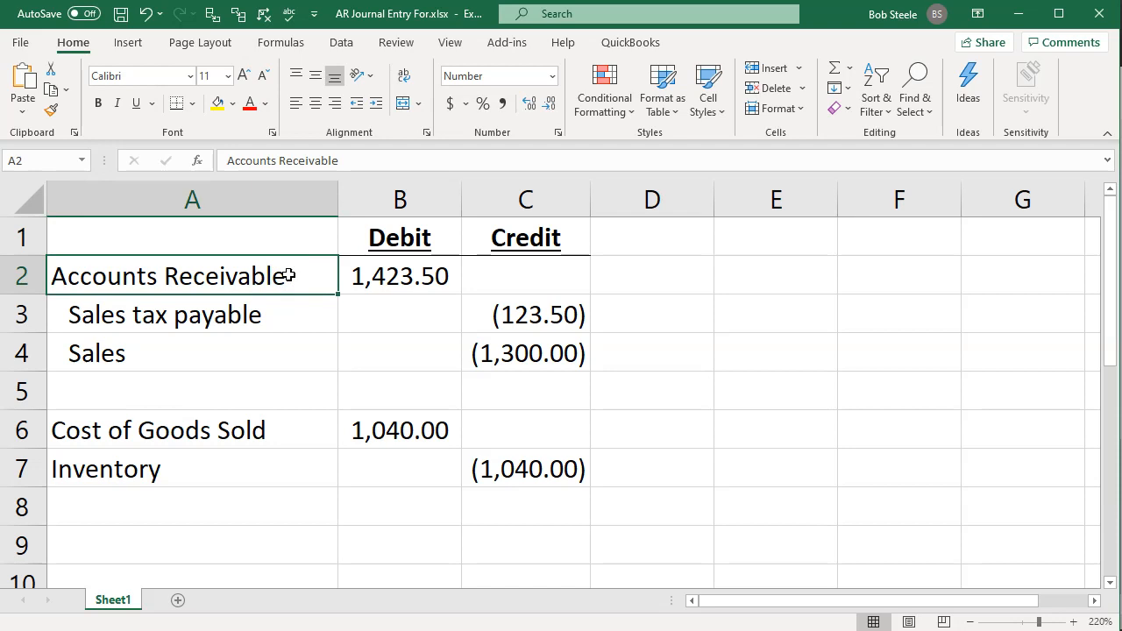
pyautogui.press('Down')
pyautogui.press('Down')
pyautogui.press('Down')
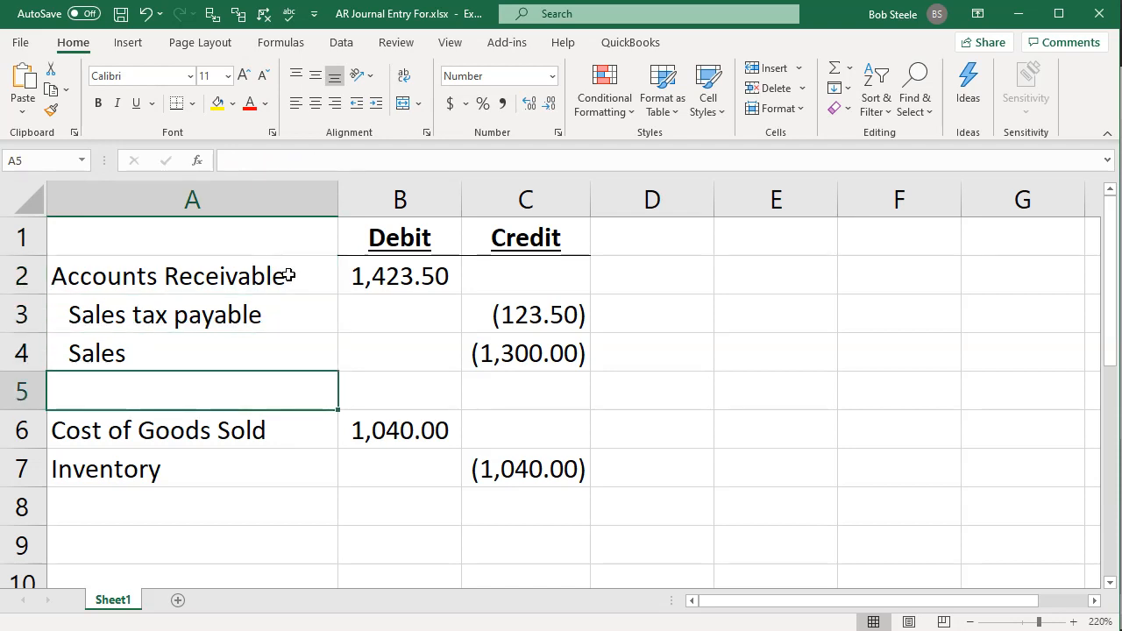
pyautogui.press('Down')
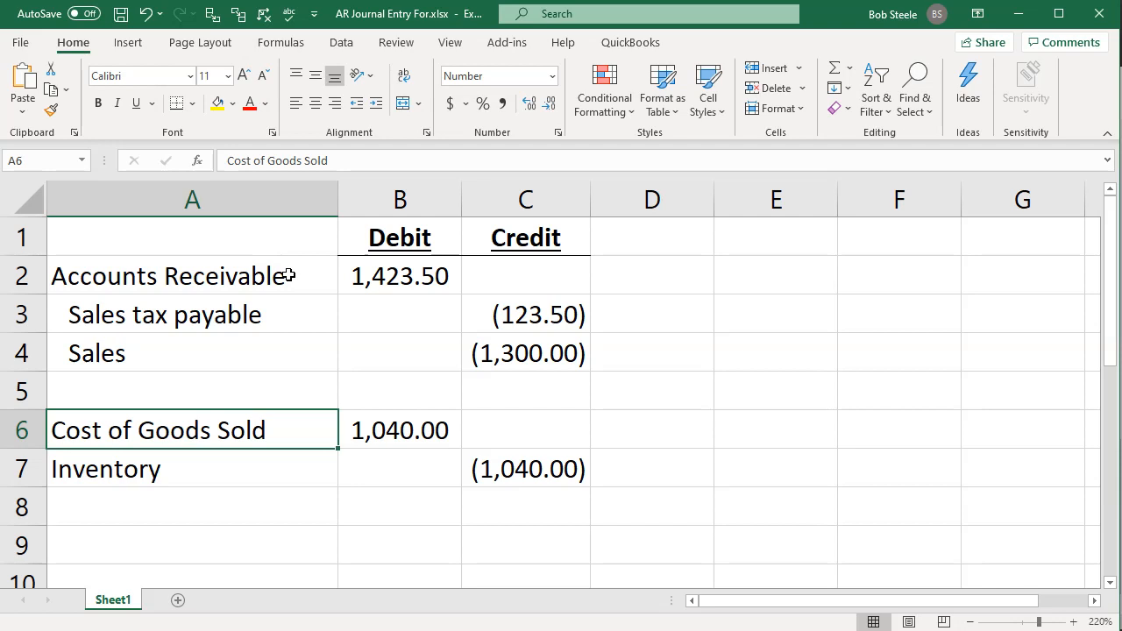
pyautogui.press('Up')
pyautogui.press('Up')
pyautogui.press('Up')
pyautogui.press('Up')
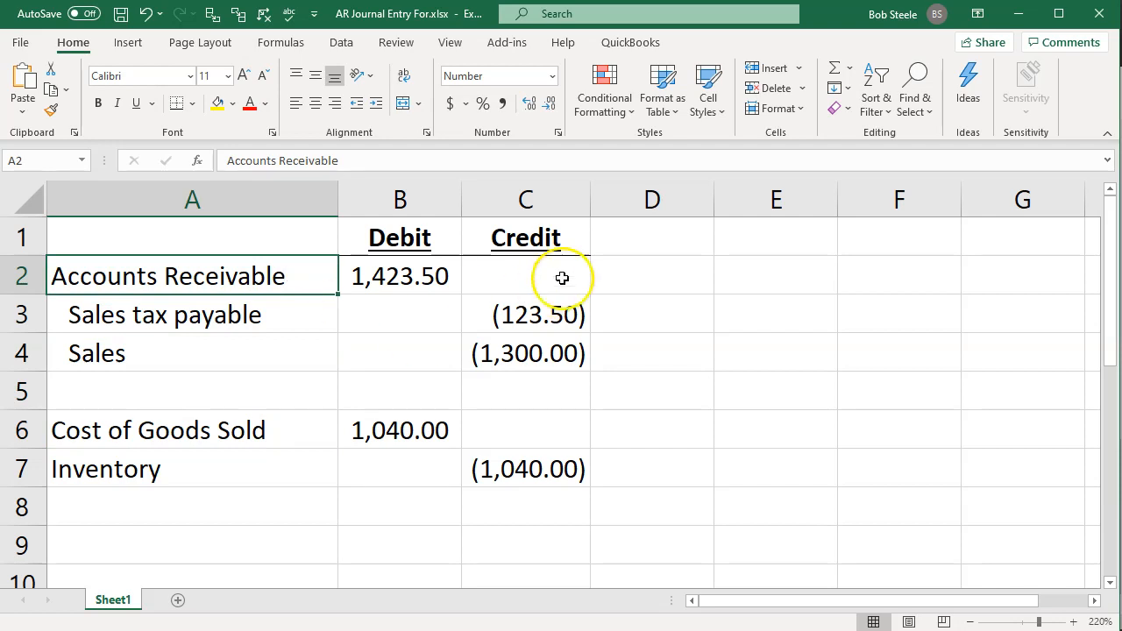
# Narrow column D into a spacer and copy the Debit and Credit headings from B1:C1 into E1:F1.
pyautogui.moveTo(715, 200); pyautogui.dragTo(638, 201)
pyautogui.click(724, 233)
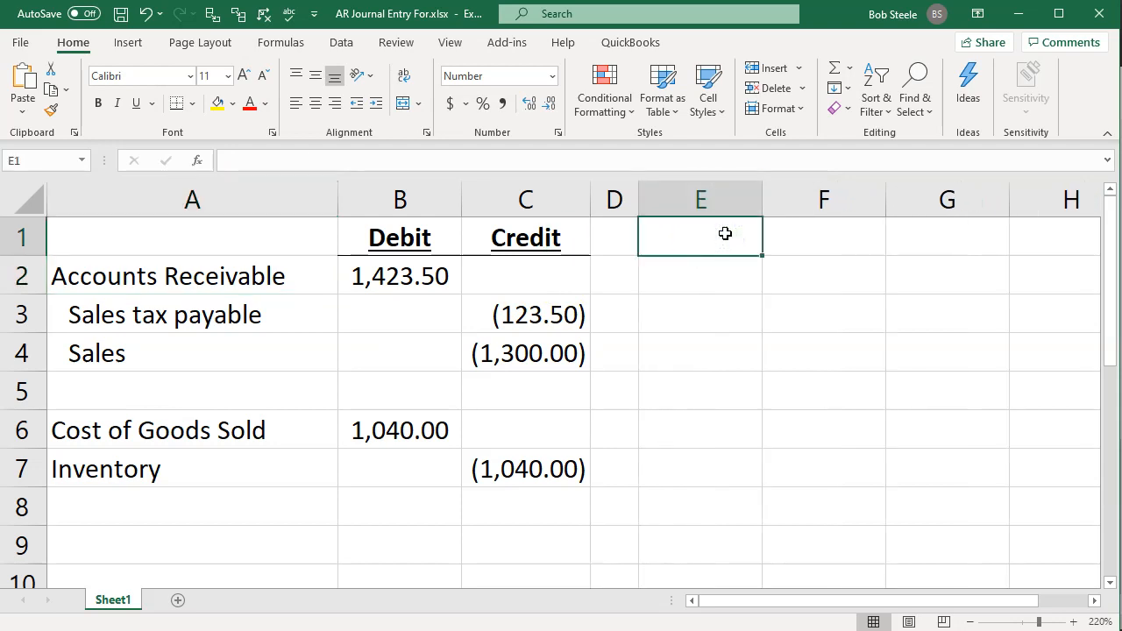
pyautogui.moveTo(420, 239); pyautogui.dragTo(483, 252)
pyautogui.hotkey('ctrl', 'c')
pyautogui.click(676, 257)
pyautogui.click(687, 232)
pyautogui.hotkey('ctrl', 'v')
pyautogui.click(704, 284)
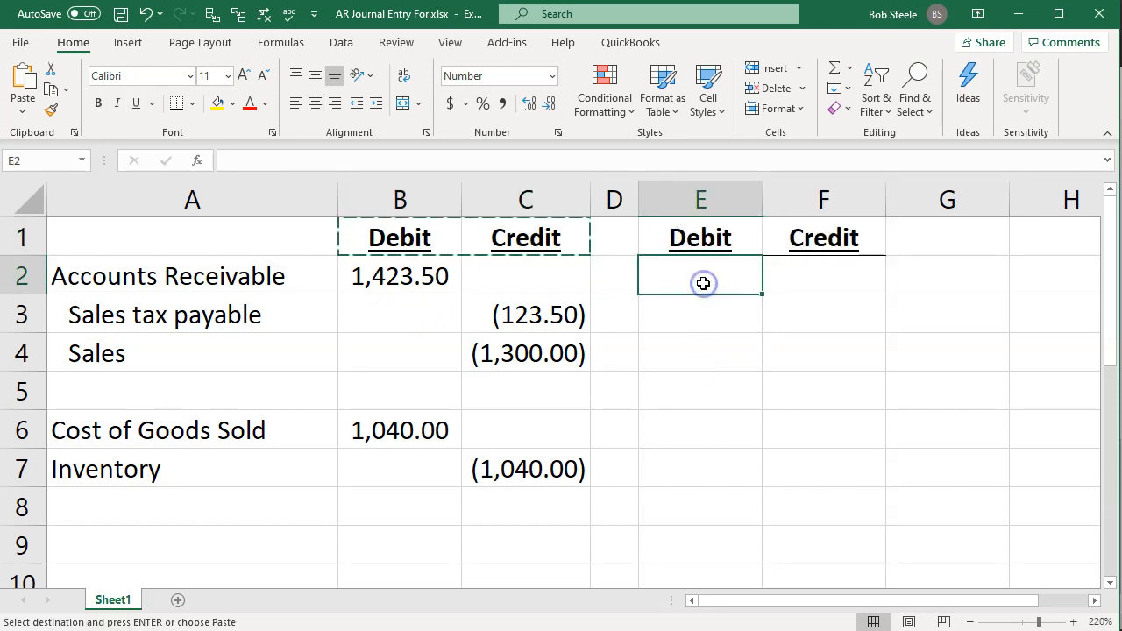
# Reverse the Accounts Receivable debit by entering the formula -B2 in the new Credit column, cell F2.
pyautogui.press('Right')
pyautogui.press('Escape')
pyautogui.write('-')
pyautogui.press('Left')
pyautogui.press('Left')
pyautogui.press('Left')
pyautogui.press('Left')
pyautogui.press('Return')
# Reverse the sales tax payable and sales credits with the formulas -C3 in E3 and -C4 in E4.
pyautogui.press('Left')
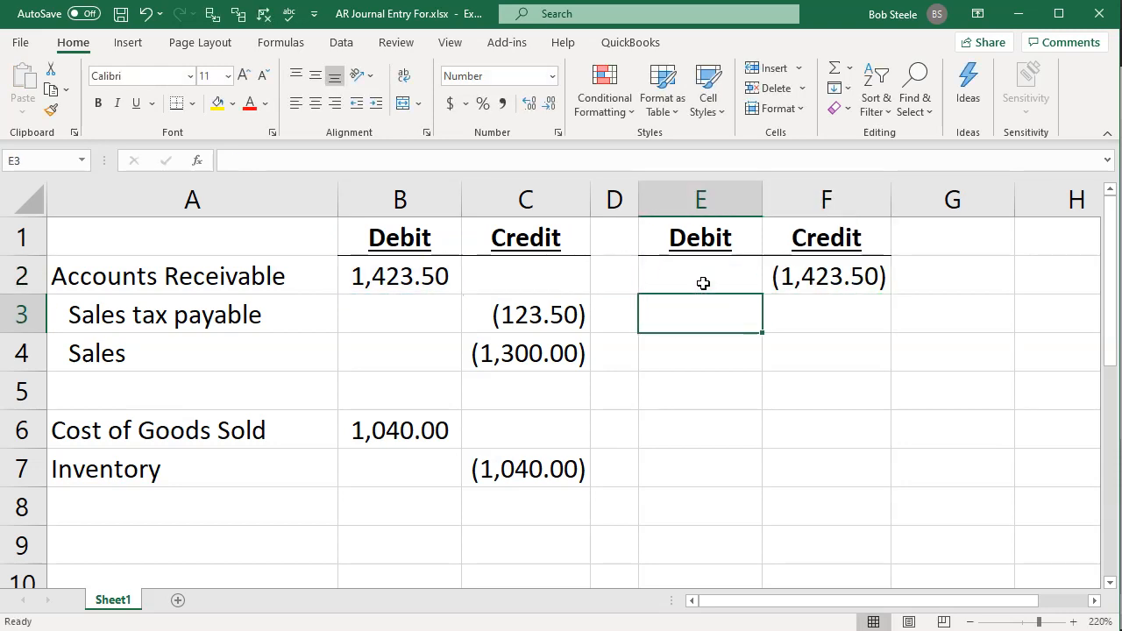
pyautogui.write('-')
pyautogui.press('Left')
pyautogui.press('Left')
pyautogui.press('Return')
pyautogui.write('-')
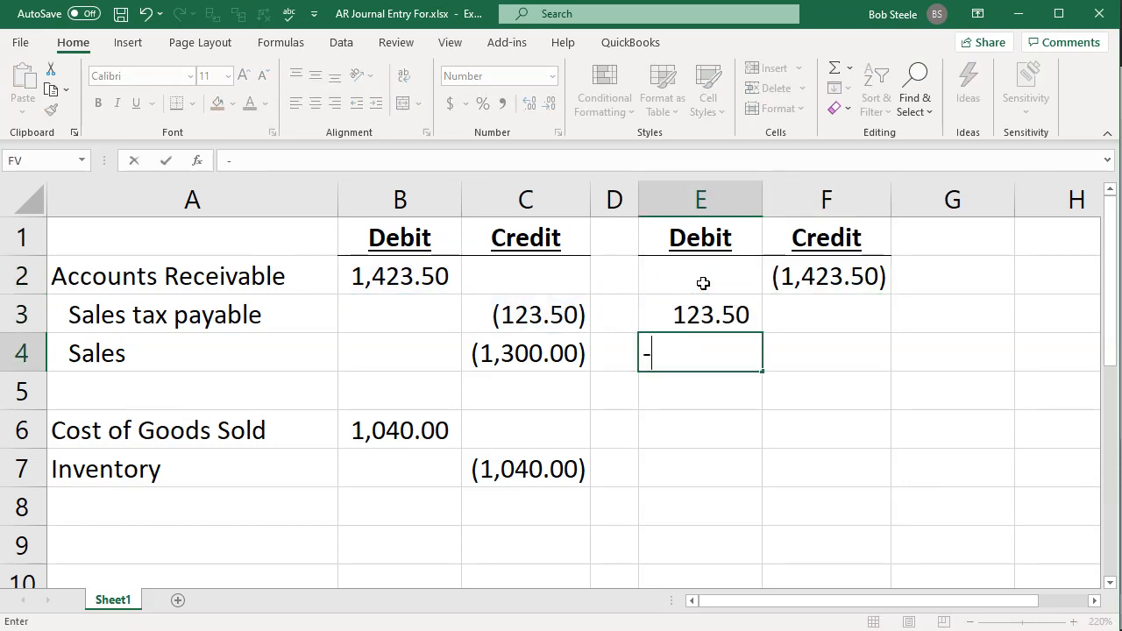
pyautogui.press('Left')
pyautogui.press('Left')
pyautogui.press('Return')
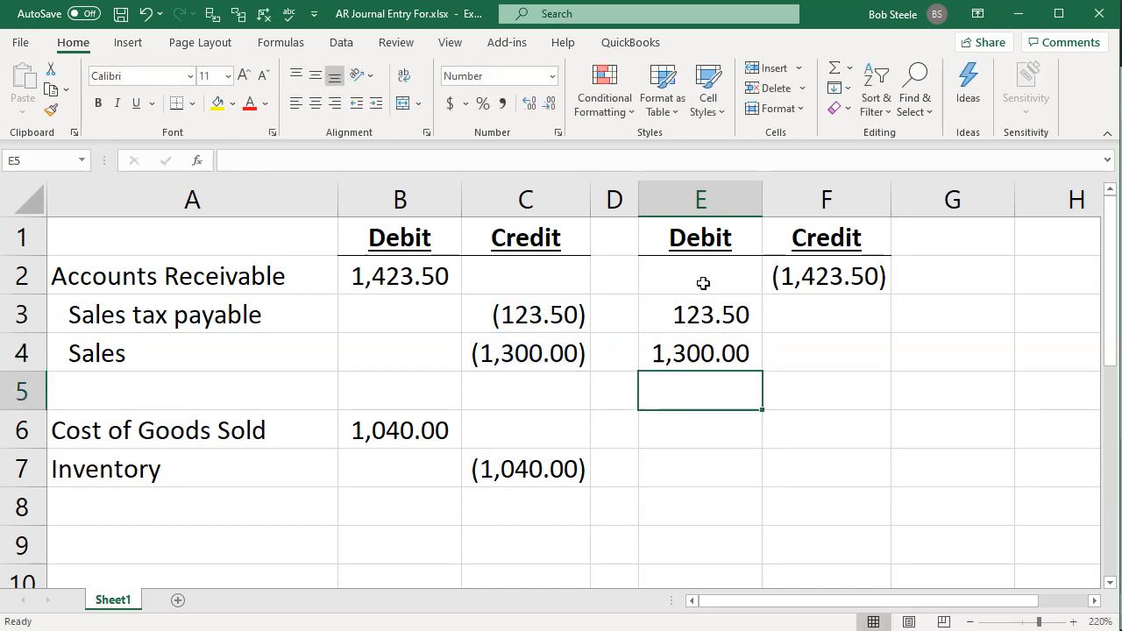
# Reverse the Cost of Goods Sold debit by entering the formula -B6 in cell F6.
pyautogui.press('Return')
pyautogui.press('Right')
pyautogui.write('-')
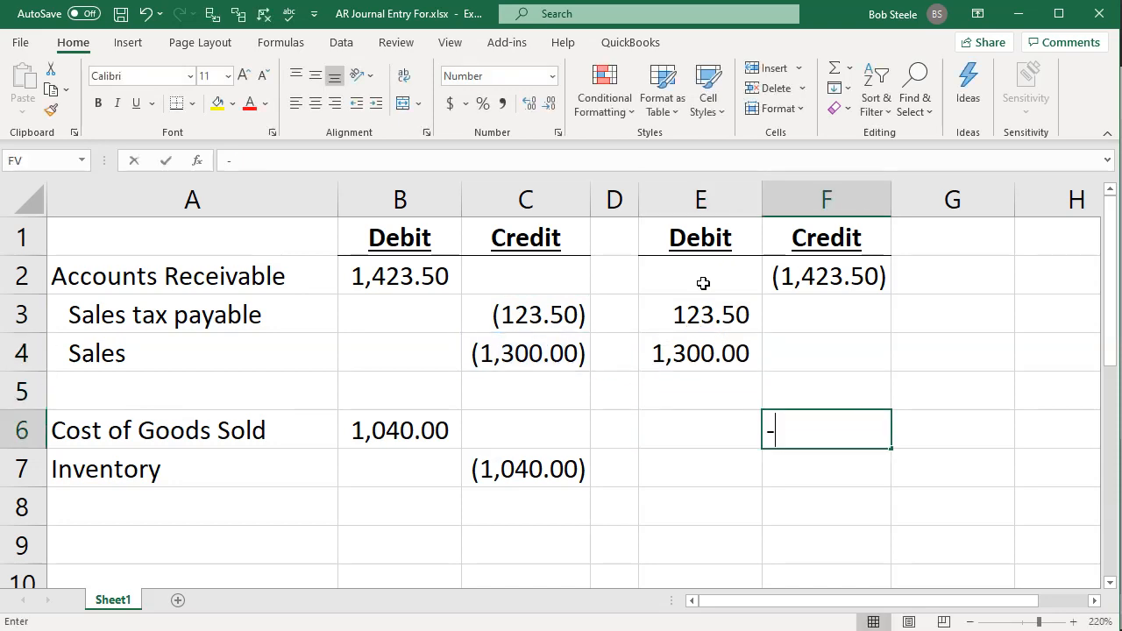
pyautogui.press('Left')
pyautogui.press('Left')
pyautogui.press('Left')
pyautogui.press('Left')
pyautogui.press('Return')
# Reverse the Inventory credit by entering the formula -C7 in cell E7.
pyautogui.press('Left')
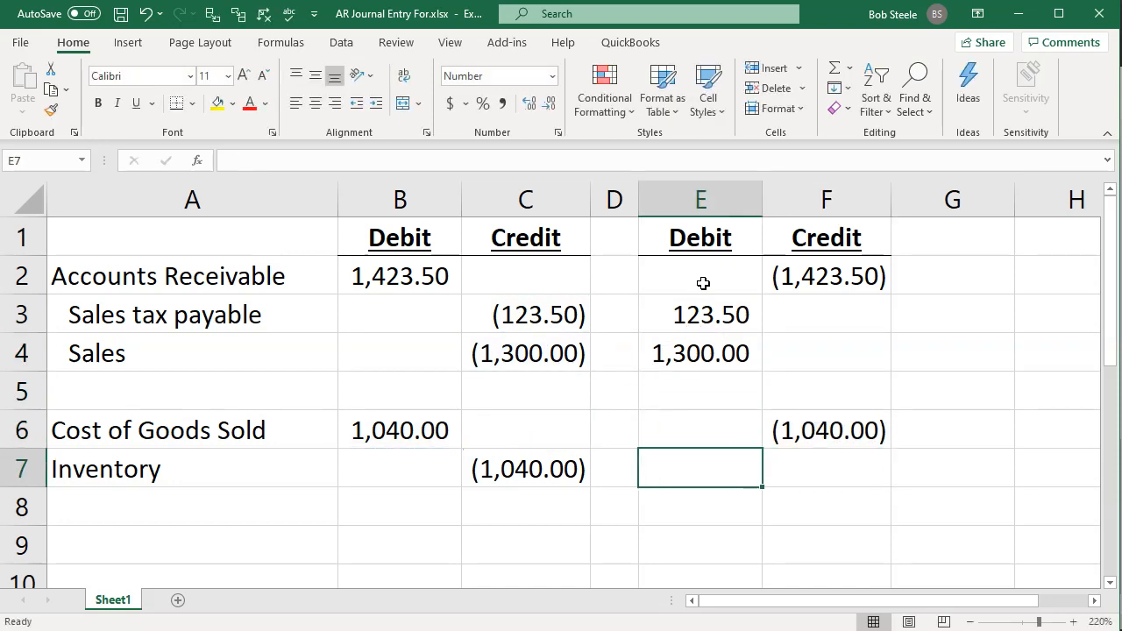
pyautogui.write('-')
pyautogui.press('Left')
pyautogui.press('Left')
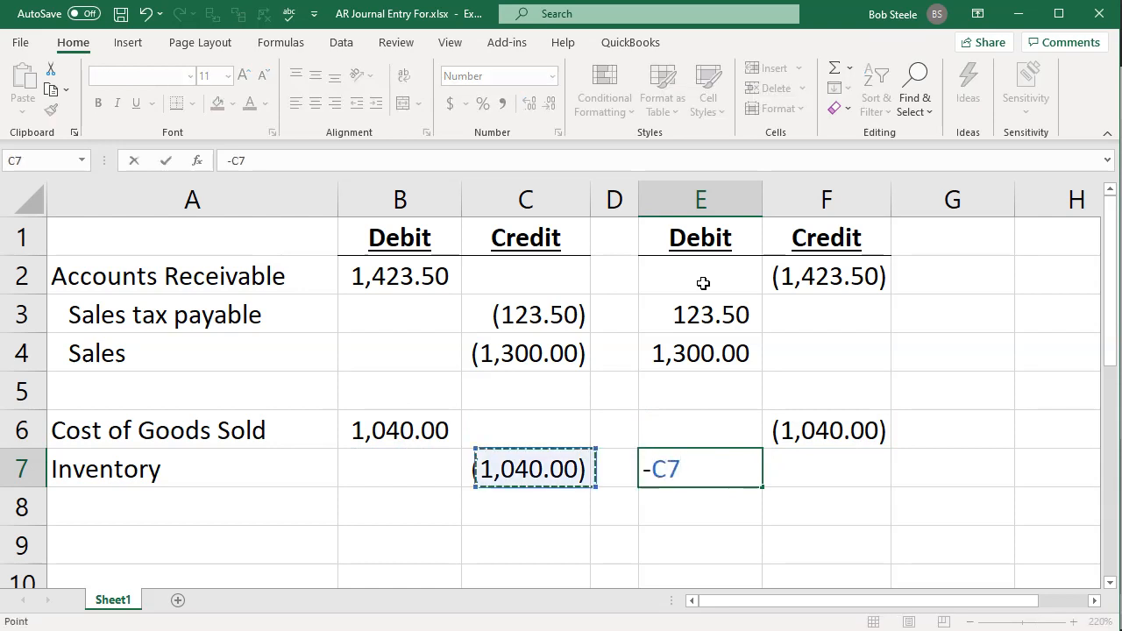
pyautogui.press('Return')
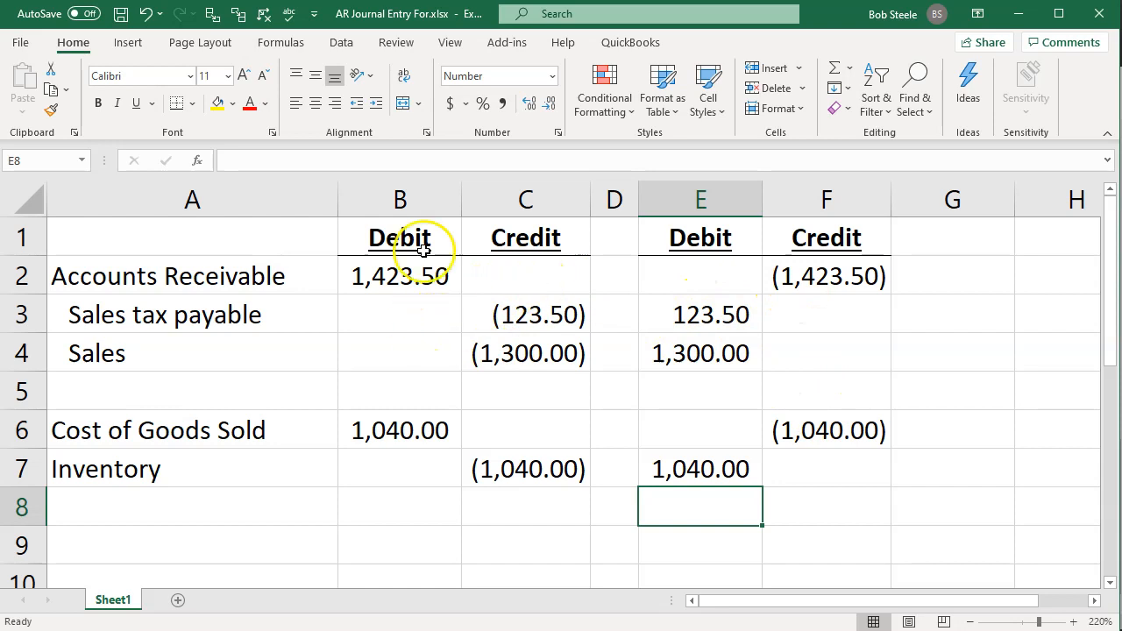
# Hide columns B through D so the reversing entry stands beside the account names.
pyautogui.moveTo(421, 201); pyautogui.dragTo(603, 207)
pyautogui.rightClick(512, 278)
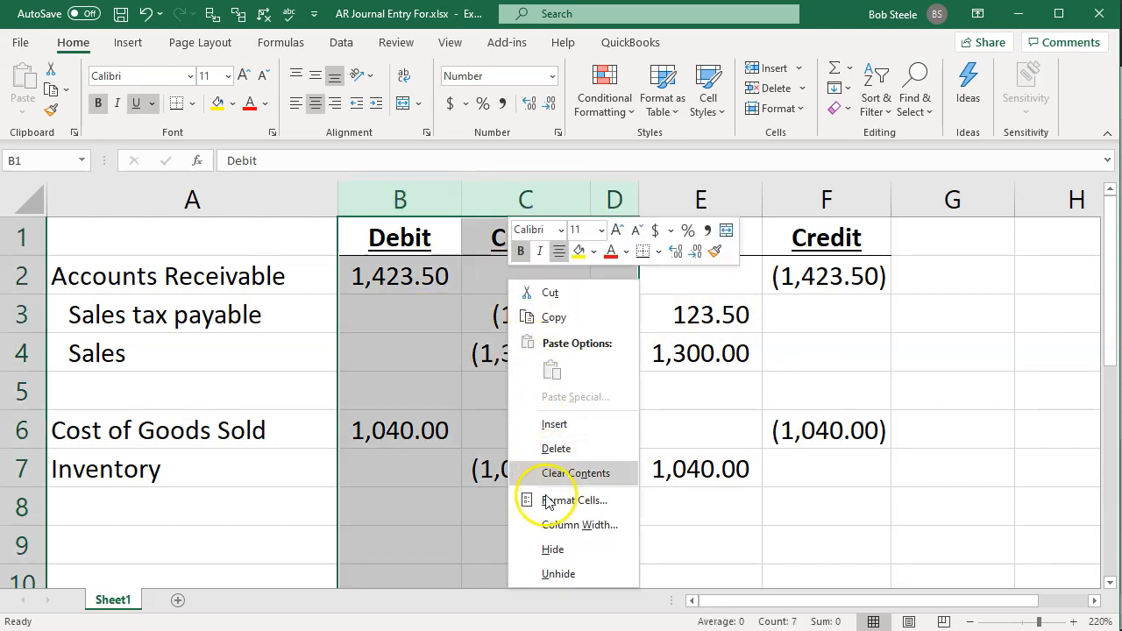
pyautogui.click(546, 548)
pyautogui.click(513, 469)
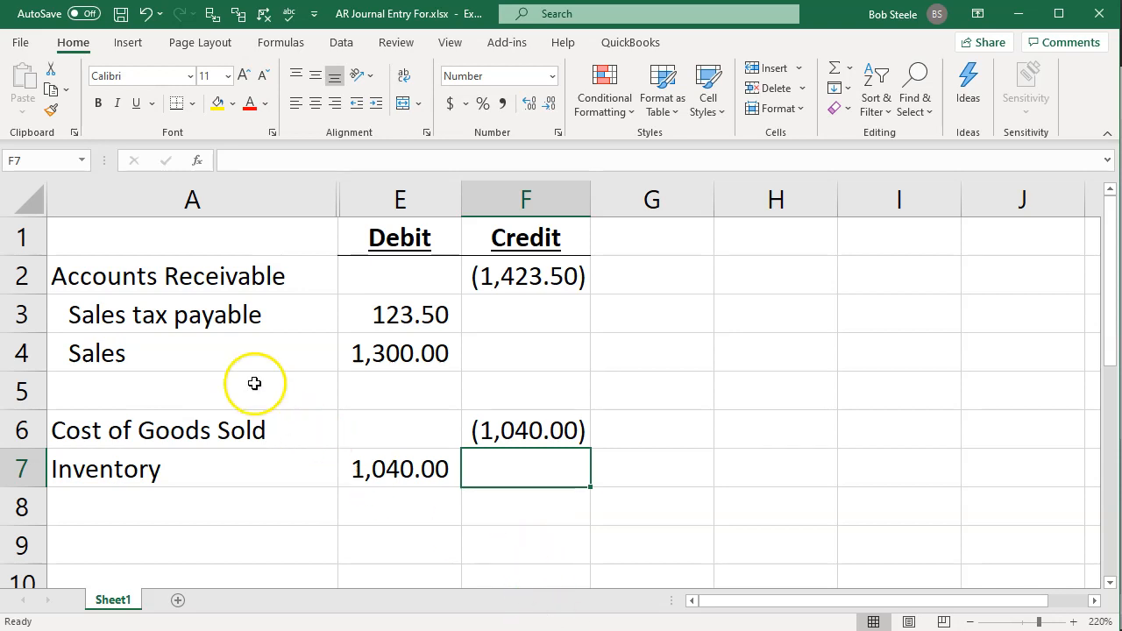
pyautogui.click(214, 326)
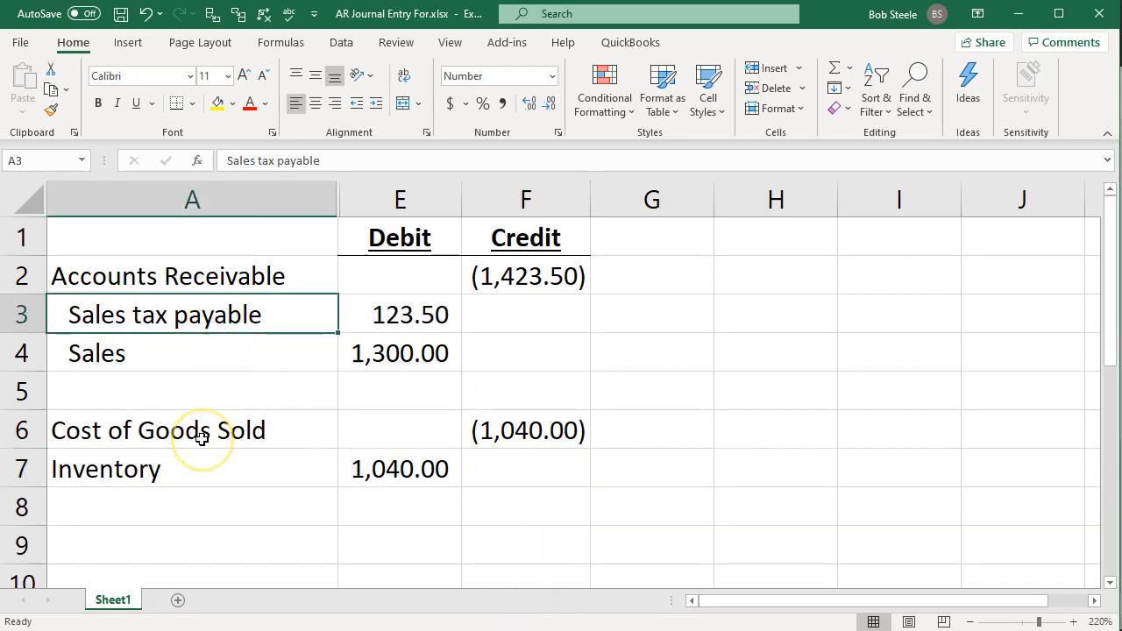
# Switch to the first QuickBooks tab in the browser, return its zoom to 100% and open the Chart of Accounts.
pyautogui.click(569, 630)
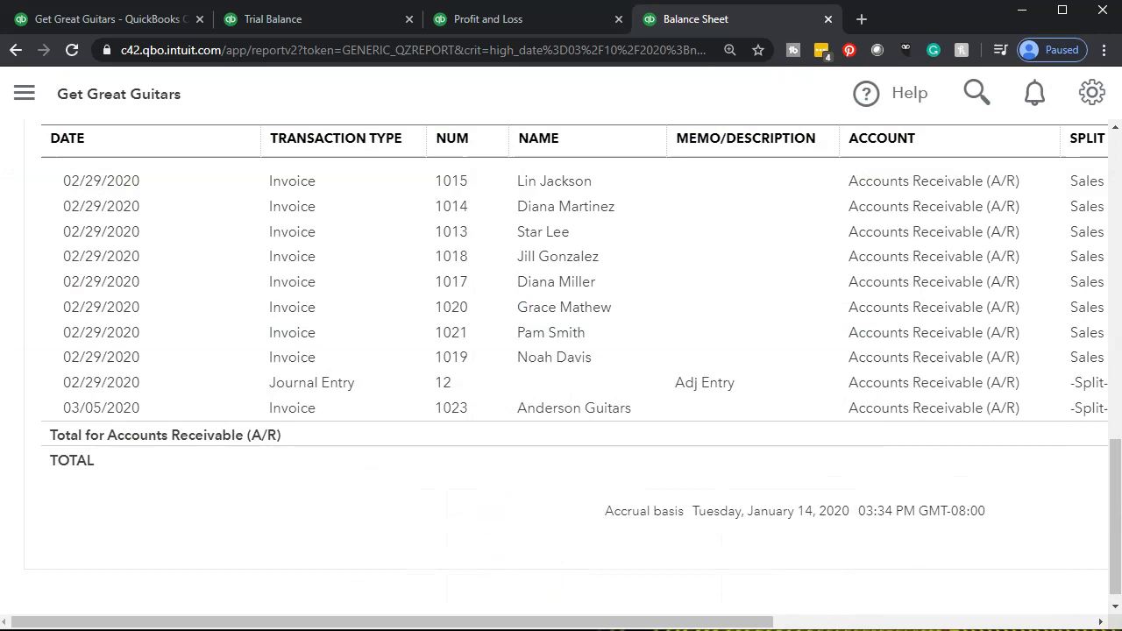
pyautogui.click(102, 28)
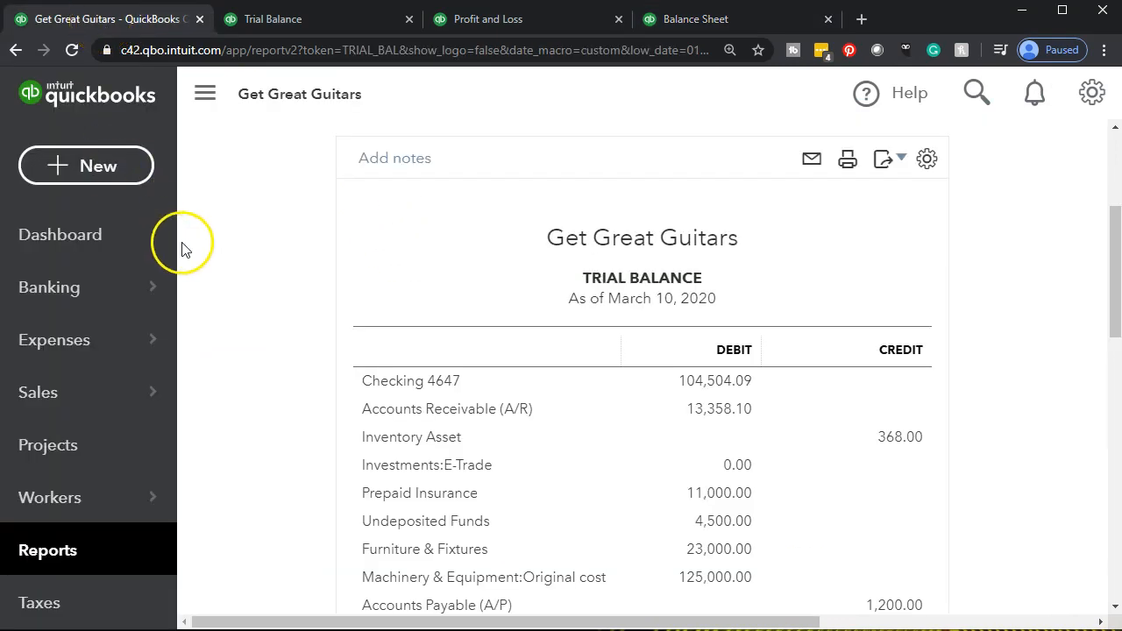
pyautogui.scroll(-1, 272, 274)
pyautogui.scroll(-1, 272, 281)
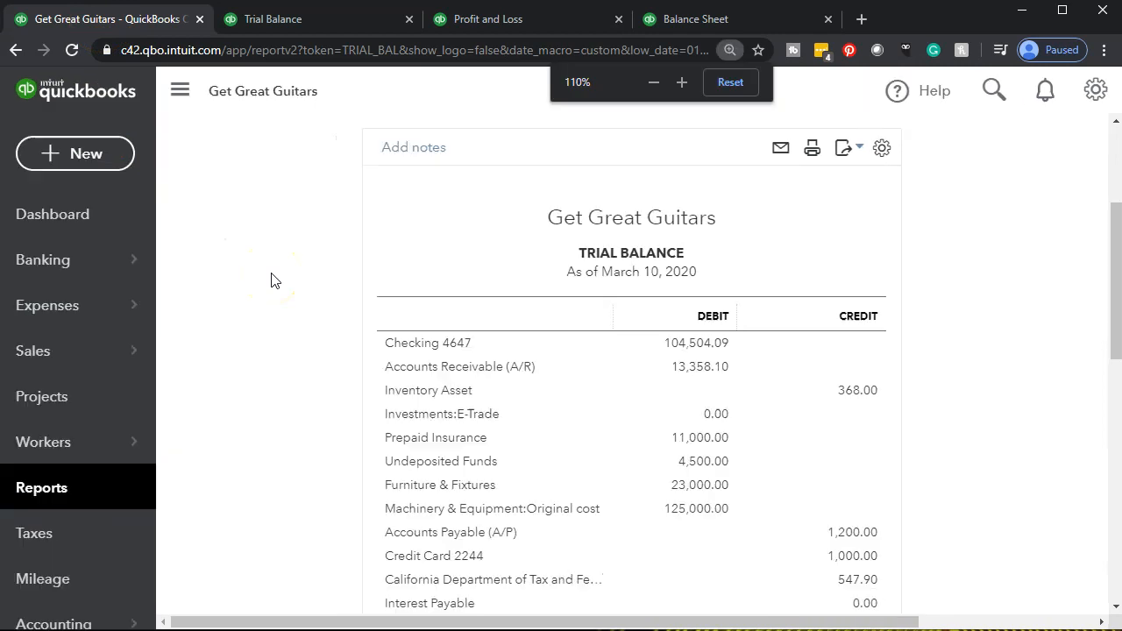
pyautogui.scroll(-1, 272, 279)
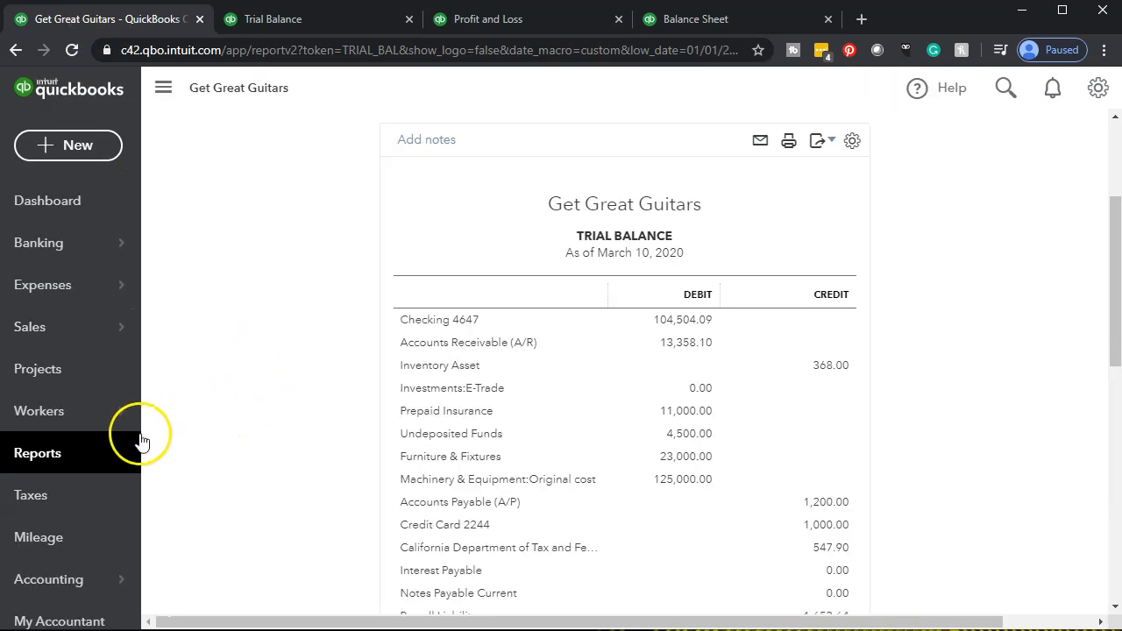
pyautogui.click(63, 596)
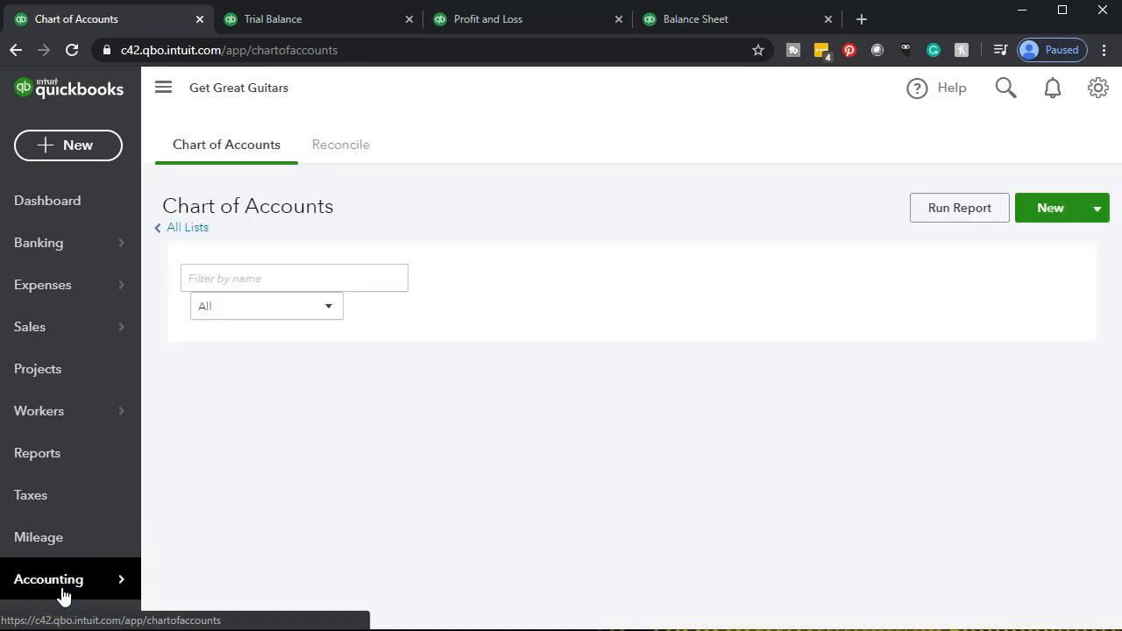
pyautogui.click(268, 158)
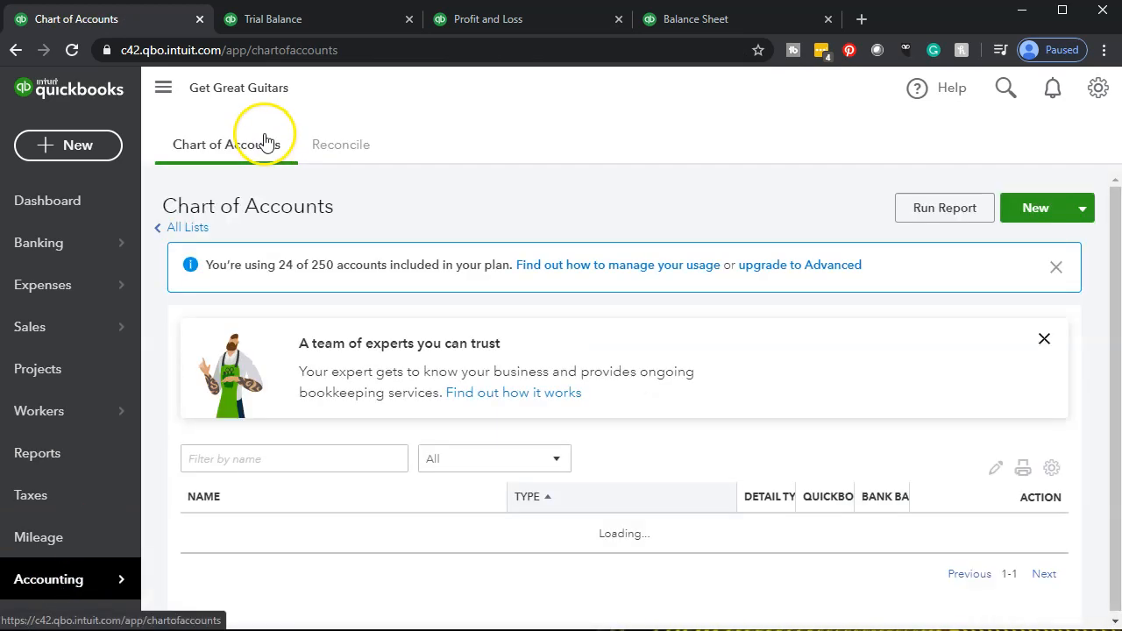
# Look through the Chart of Accounts down to the current liabilities to find the sales tax liability account.
pyautogui.scroll(-3, 249, 219)
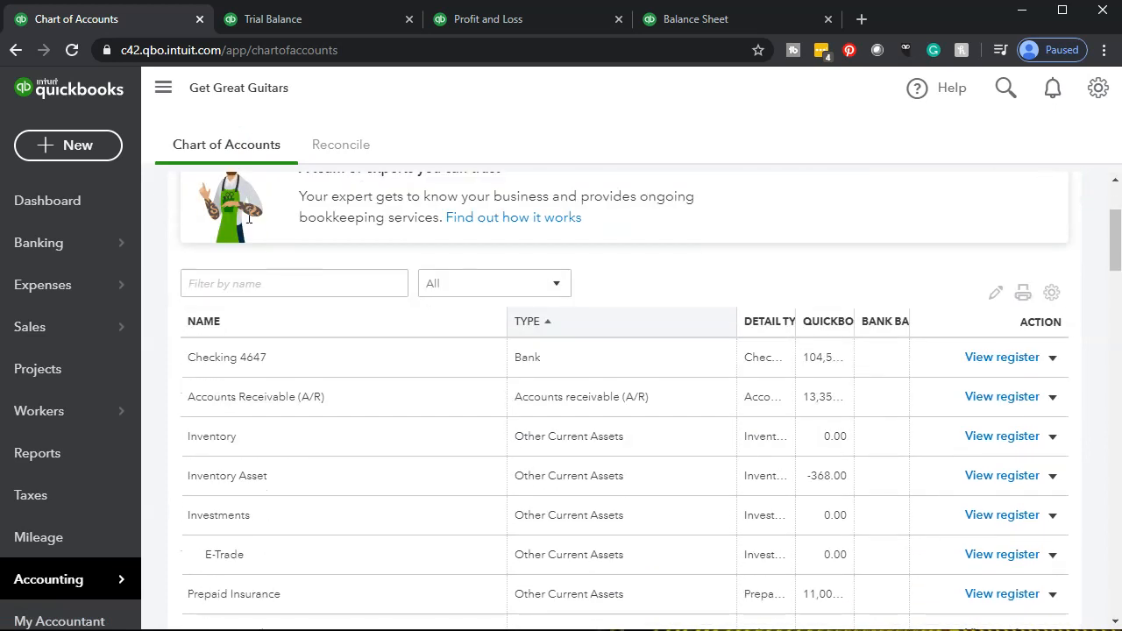
pyautogui.scroll(-1, 247, 223)
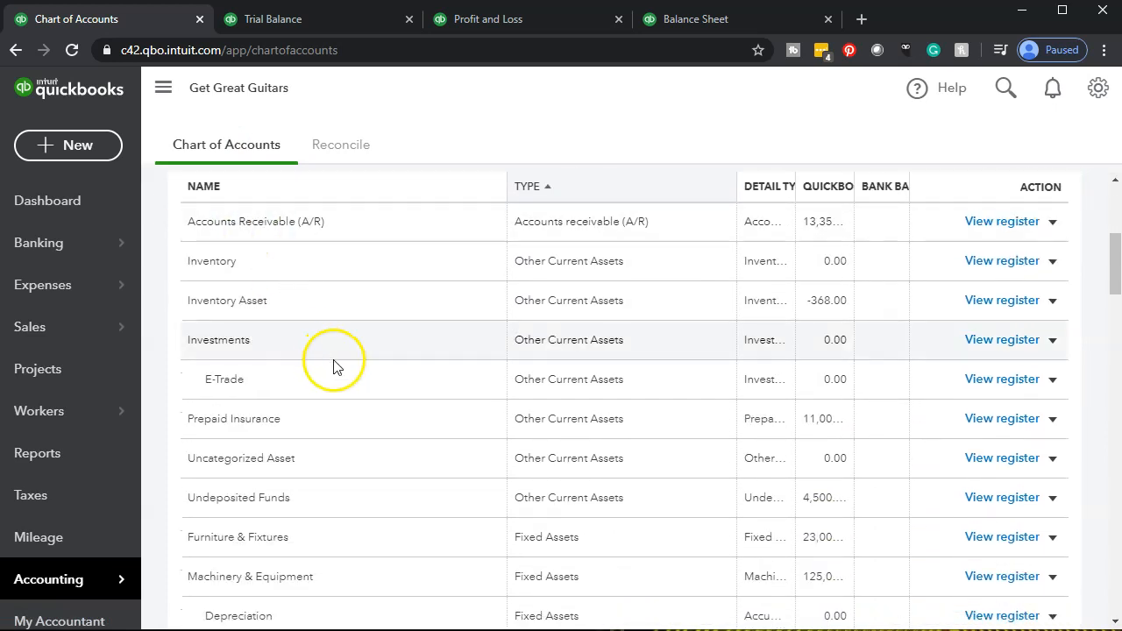
pyautogui.scroll(-1, 617, 472)
pyautogui.scroll(-3, 616, 472)
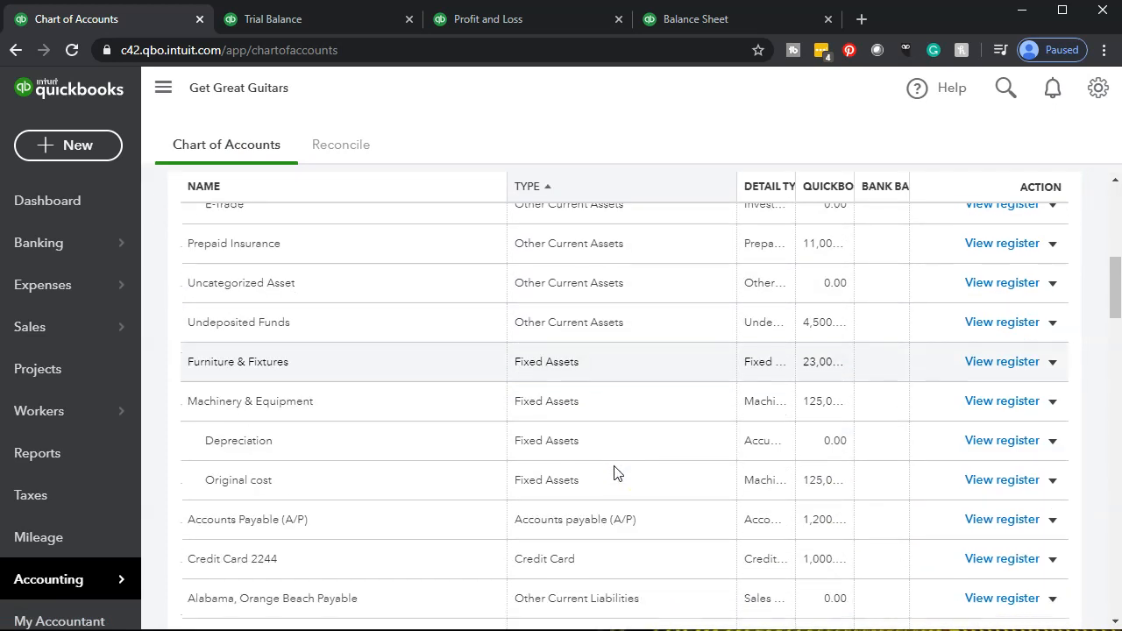
pyautogui.scroll(-1, 614, 474)
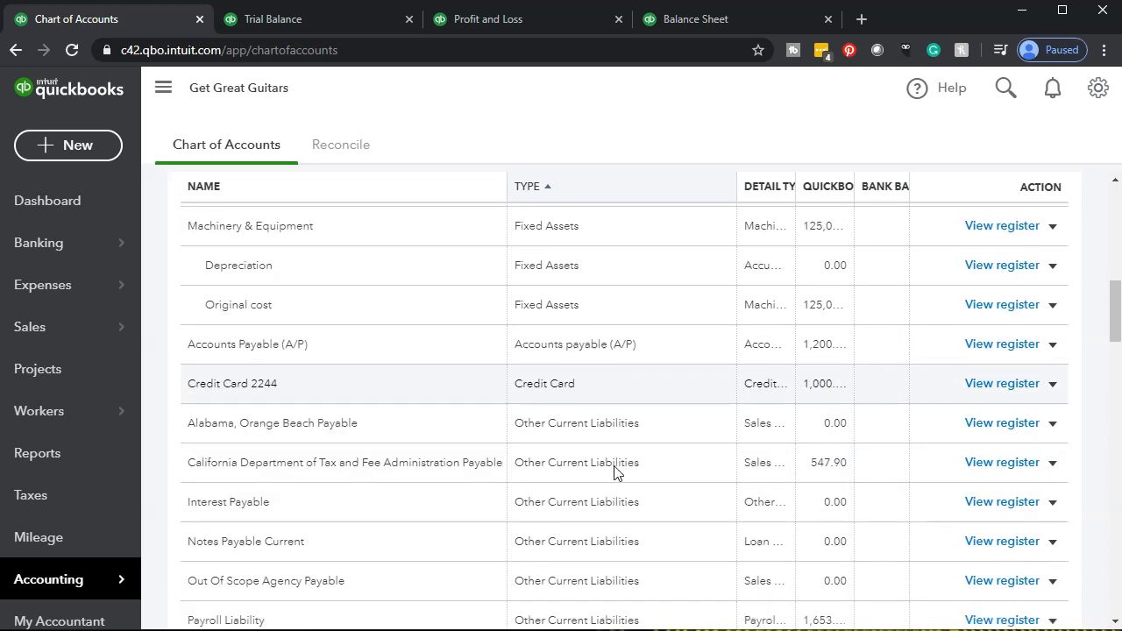
pyautogui.scroll(-1, 615, 467)
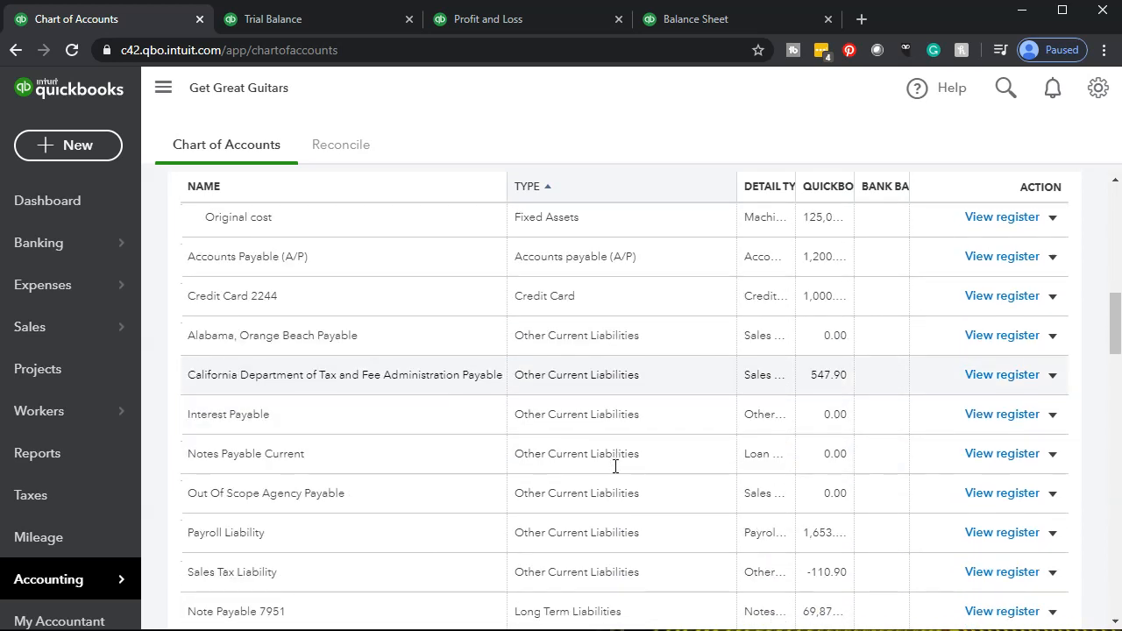
pyautogui.scroll(-1, 615, 466)
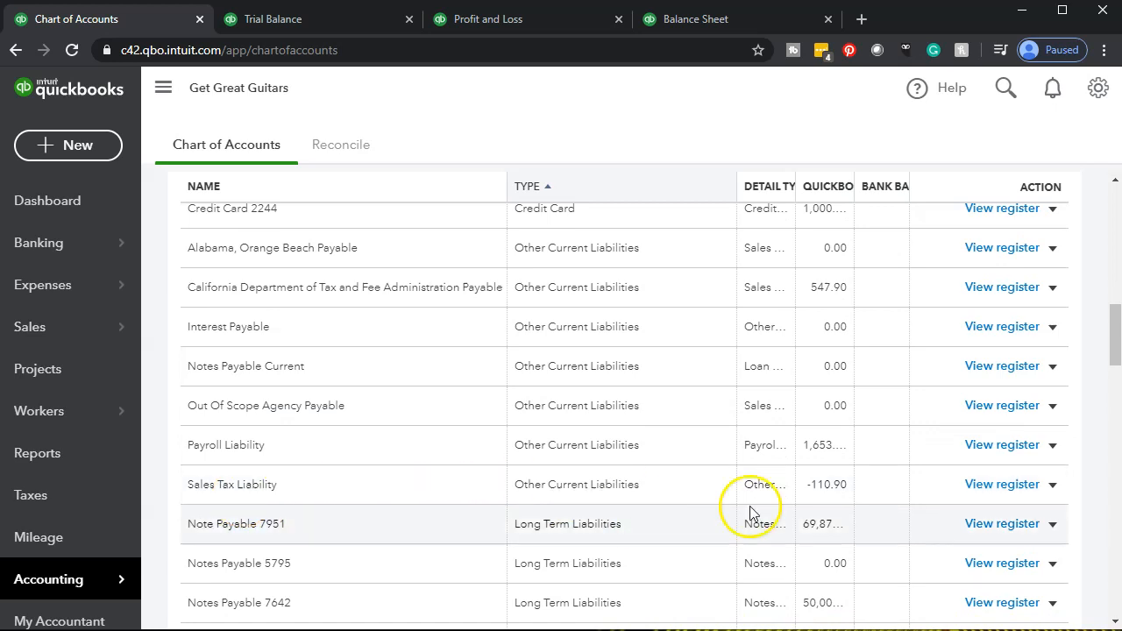
# Open the register of the Sales Tax Liability account and add a new journal entry to it.
pyautogui.click(993, 489)
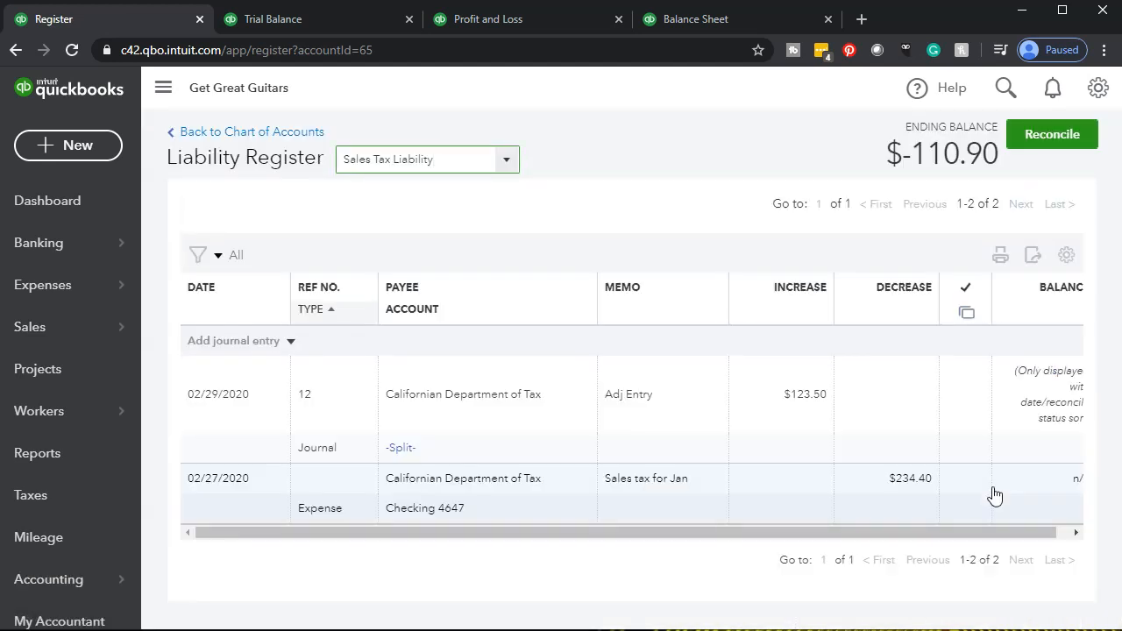
pyautogui.click(804, 417)
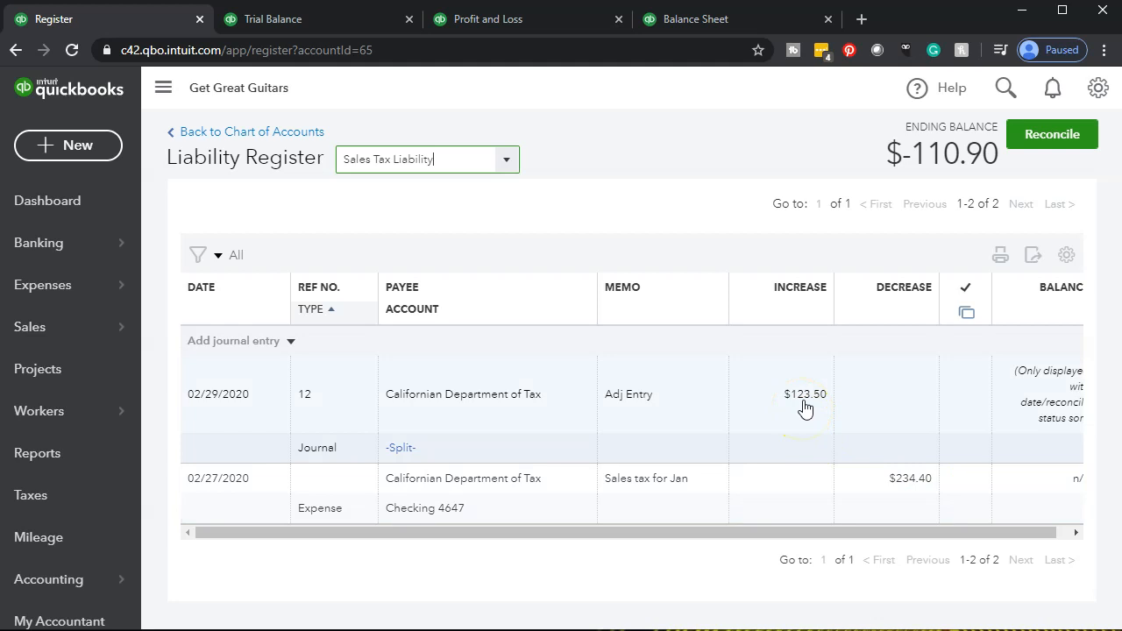
pyautogui.click(292, 342)
pyautogui.click(254, 402)
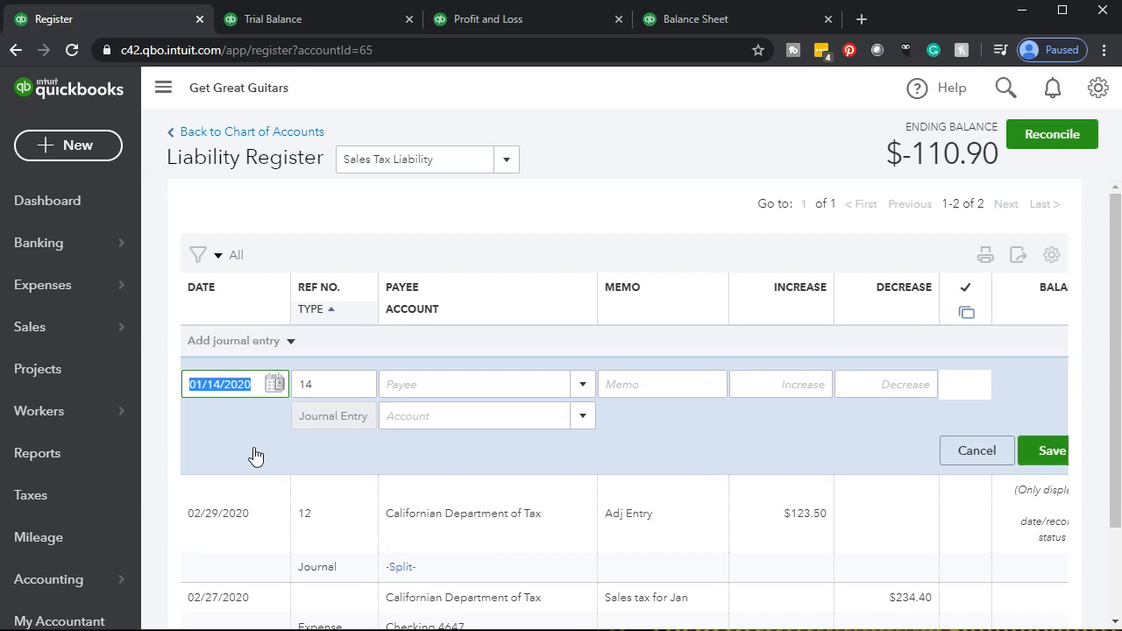
# Date the new journal entry 03/01/2020 and give it the memo Reversing Entry.
pyautogui.write('030120')
pyautogui.press('Tab')
pyautogui.press('Tab')
pyautogui.press('Tab')
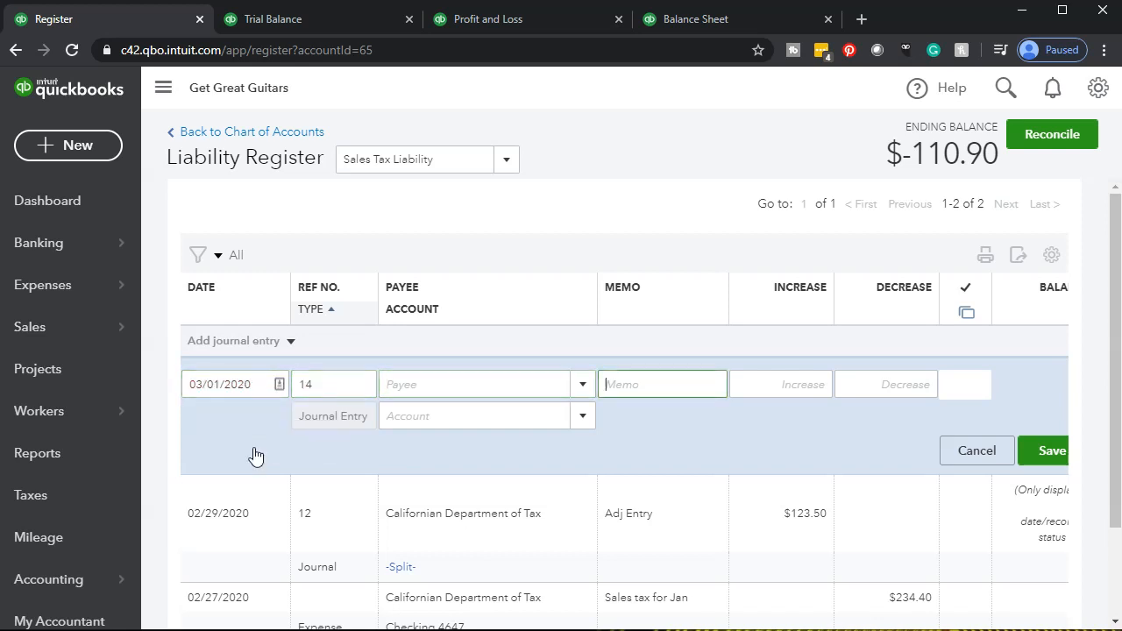
pyautogui.write('Reversing Entry')
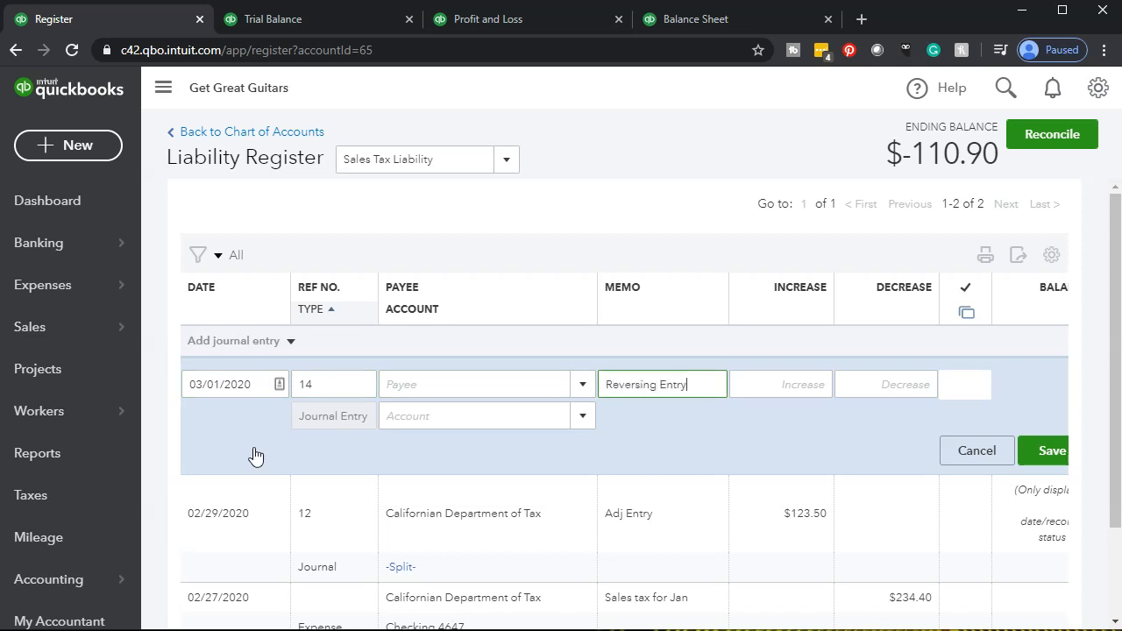
pyautogui.press('Tab')
pyautogui.press('Tab')
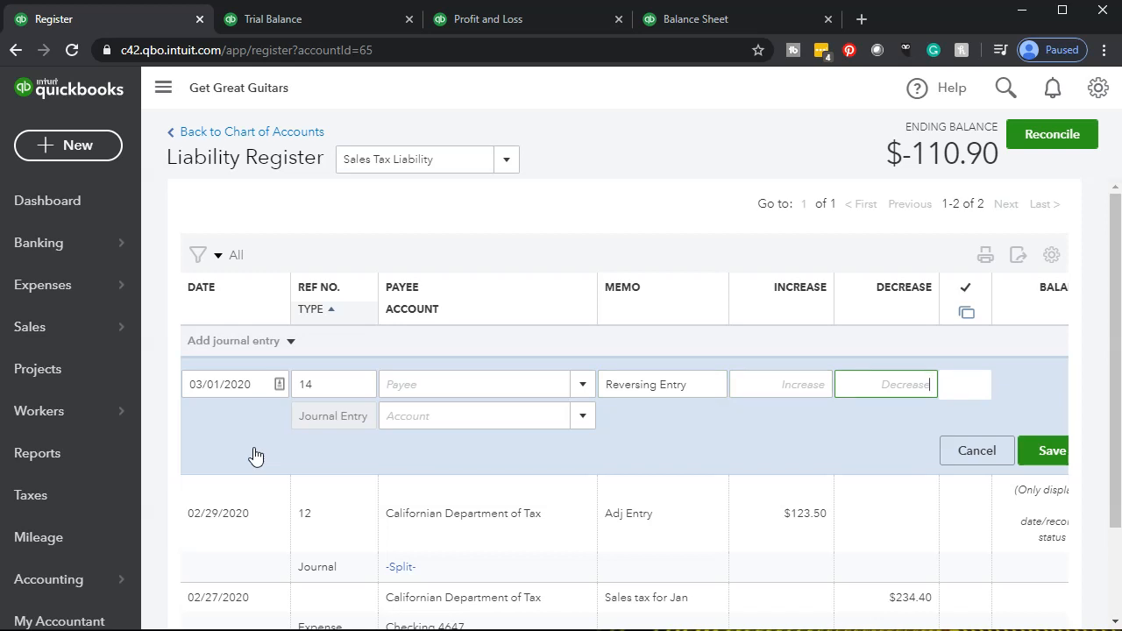
# Collapse the navigation sidebar, check the sales tax amount in the Excel reversing entry and enter 123.50 as the register decrease.
pyautogui.click(163, 88)
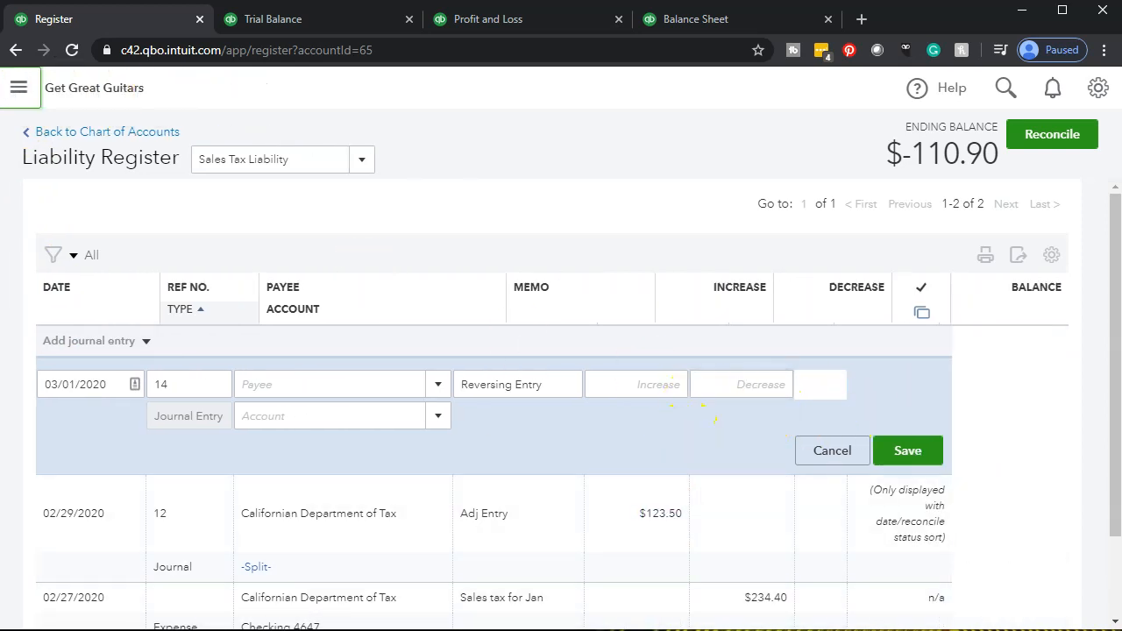
pyautogui.click(583, 630)
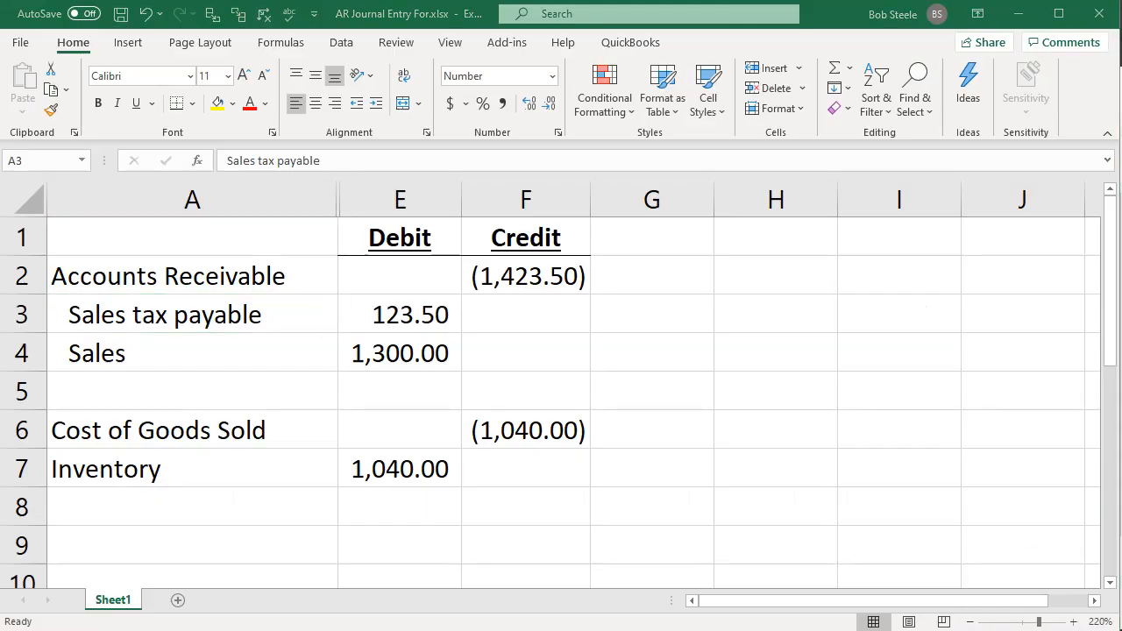
pyautogui.click(582, 630)
pyautogui.click(583, 630)
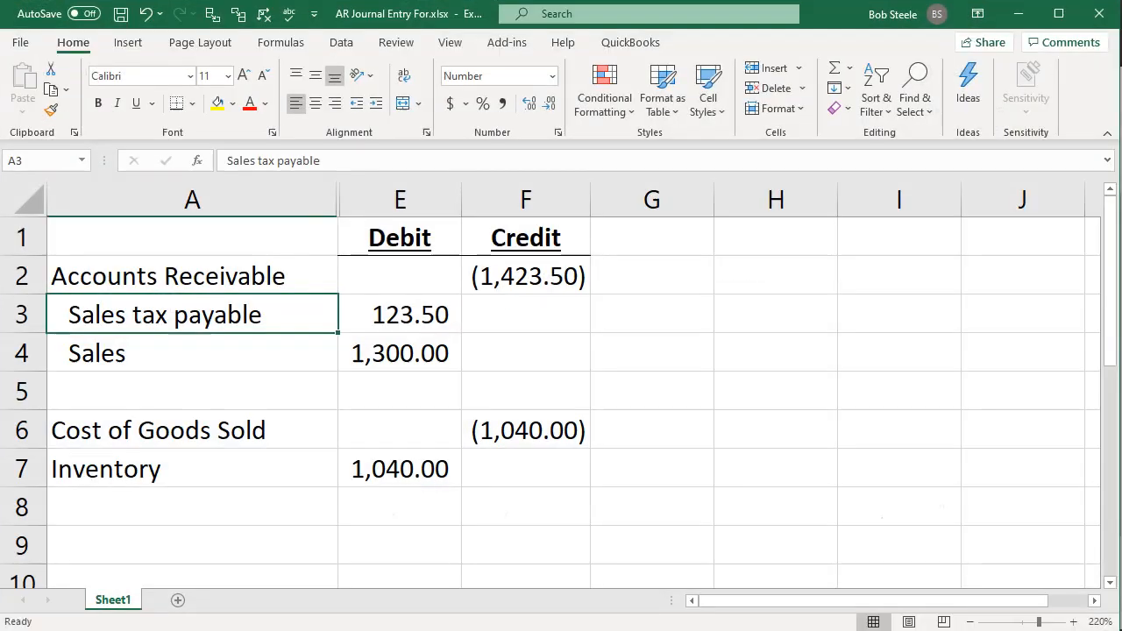
pyautogui.click(582, 630)
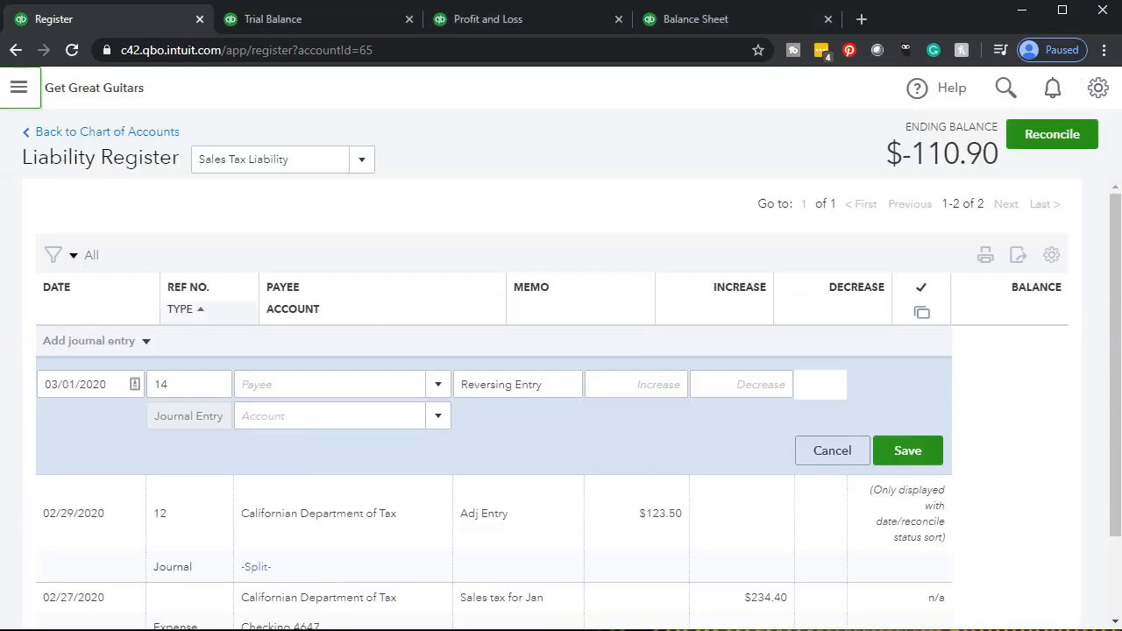
pyautogui.click(772, 384)
pyautogui.write('123.5')
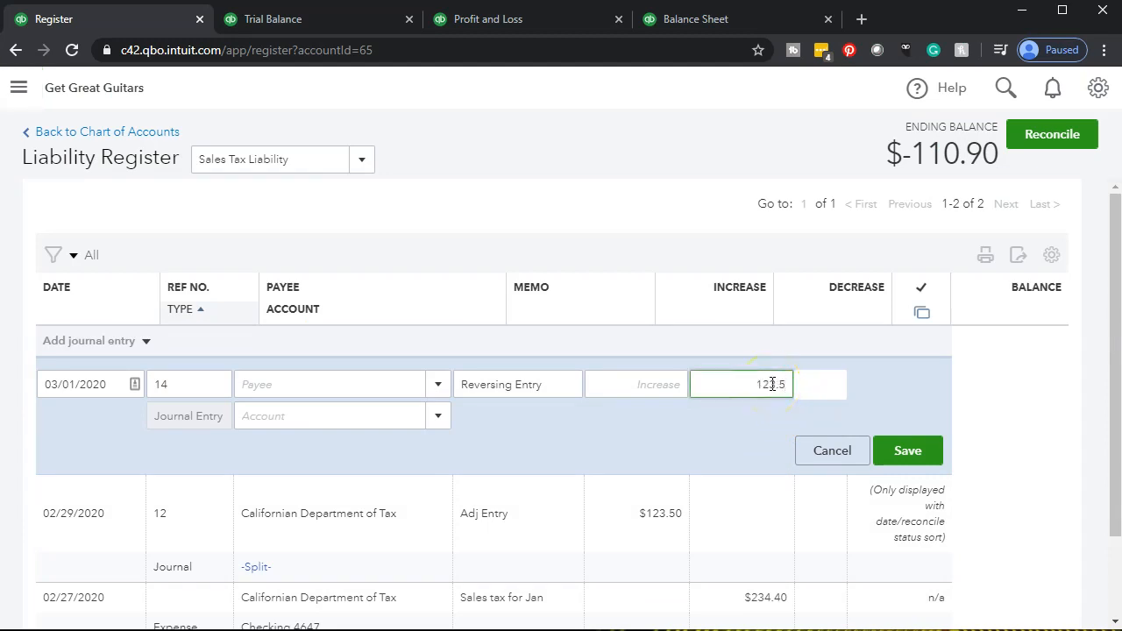
pyautogui.press('Tab')
# Set the offsetting account to Sales of Product Income and save the journal entry.
pyautogui.click(377, 414)
pyautogui.hotkey('alt', 'Tab')
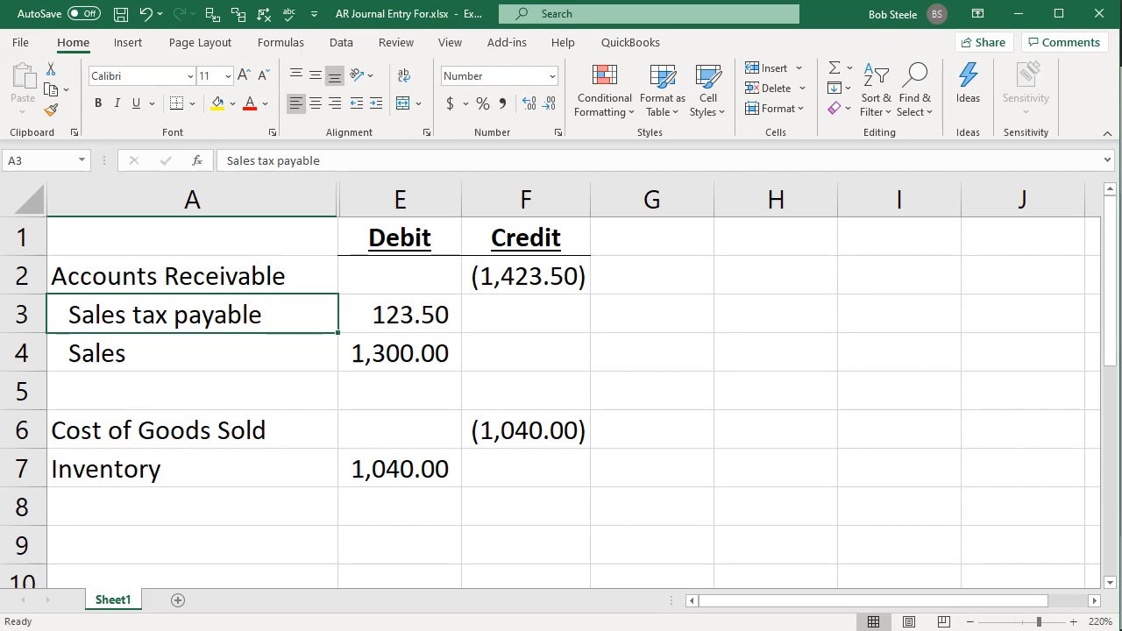
pyautogui.hotkey('alt', 'Tab')
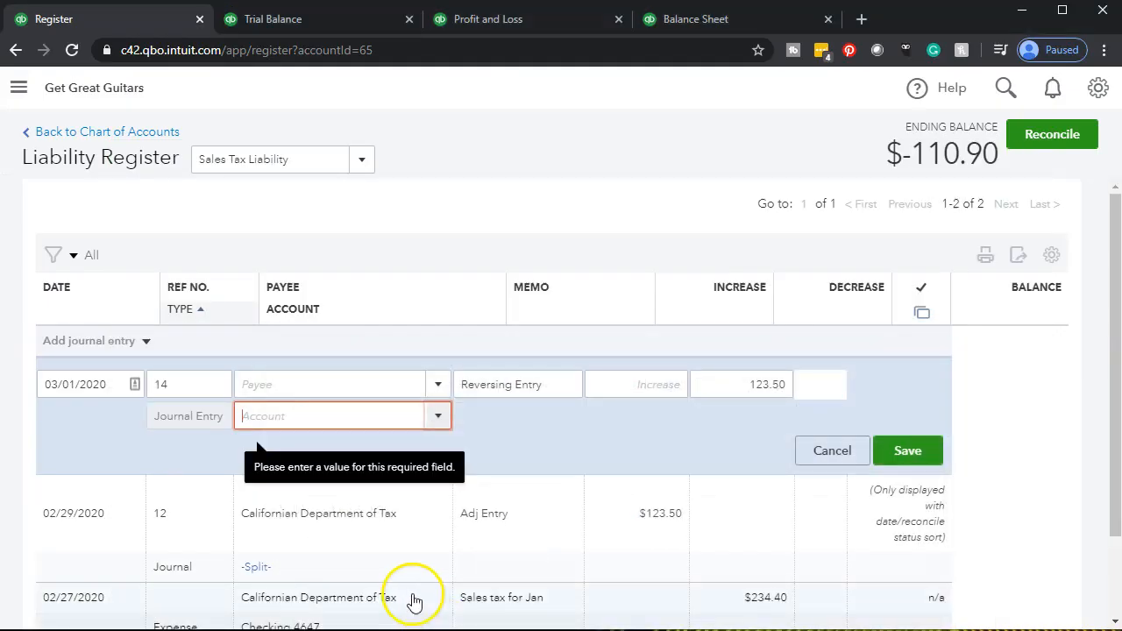
pyautogui.write('Sa;')
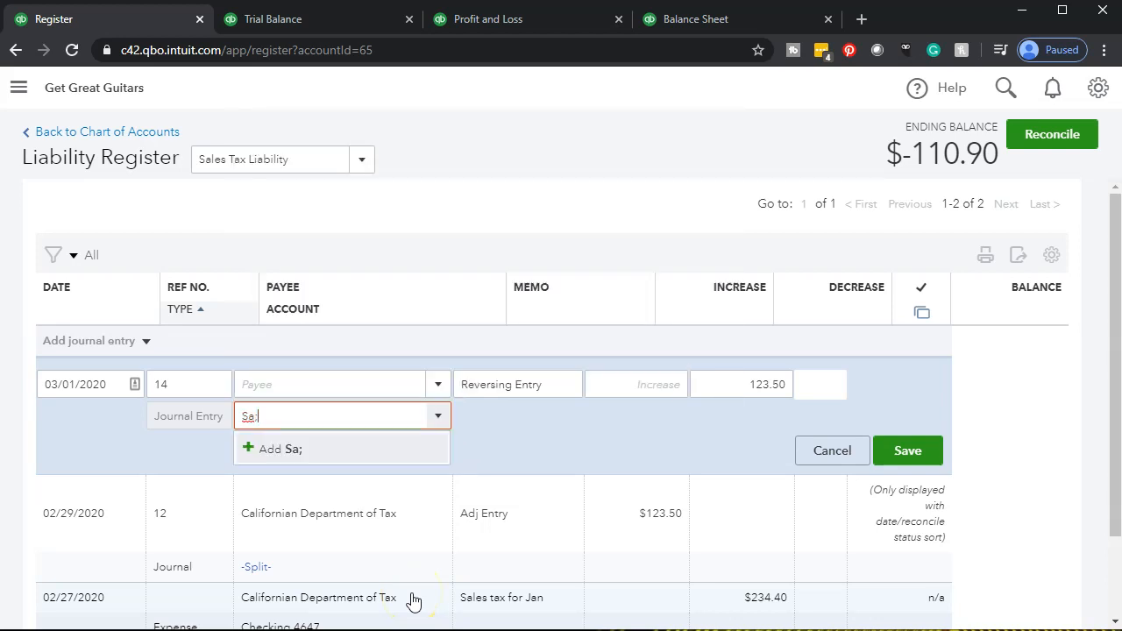
pyautogui.press('BackSpace')
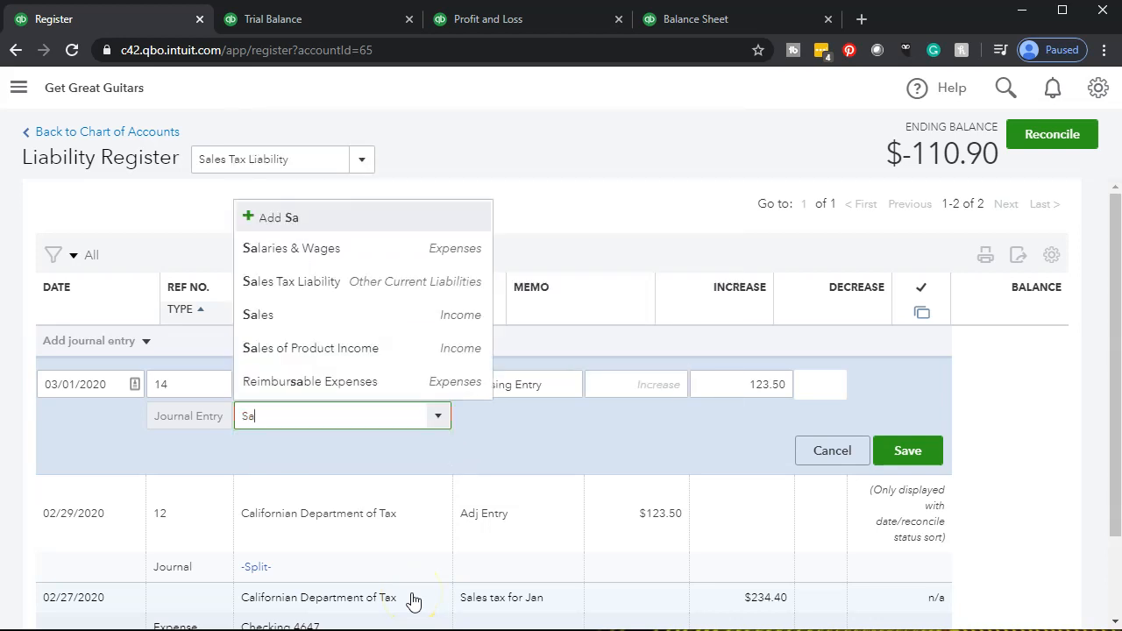
pyautogui.write('laries & Wages')
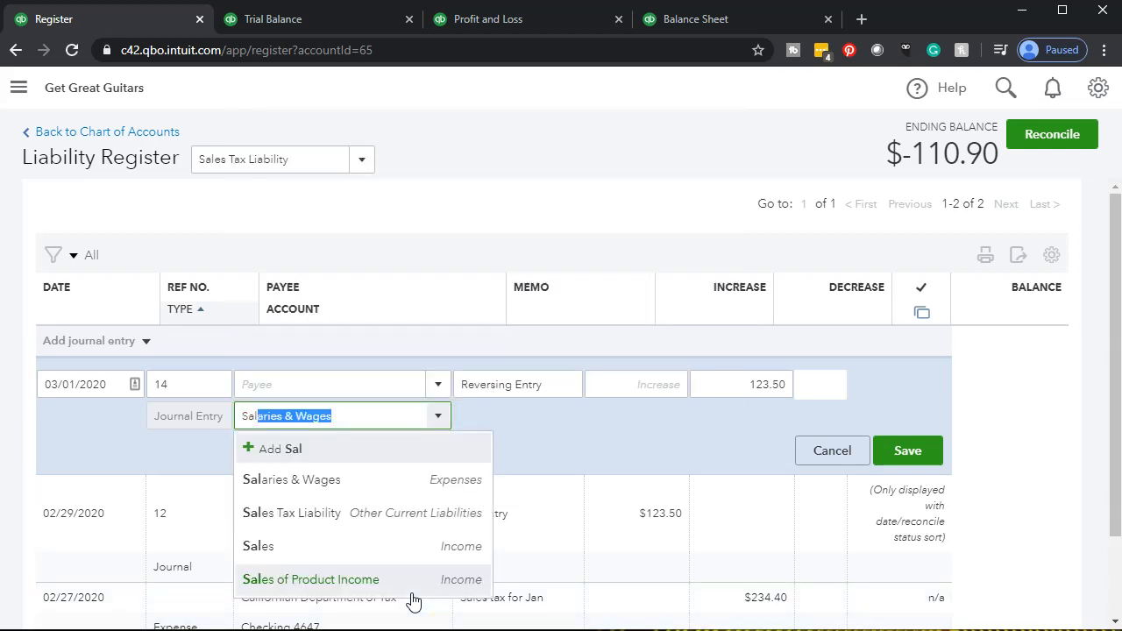
pyautogui.click(377, 586)
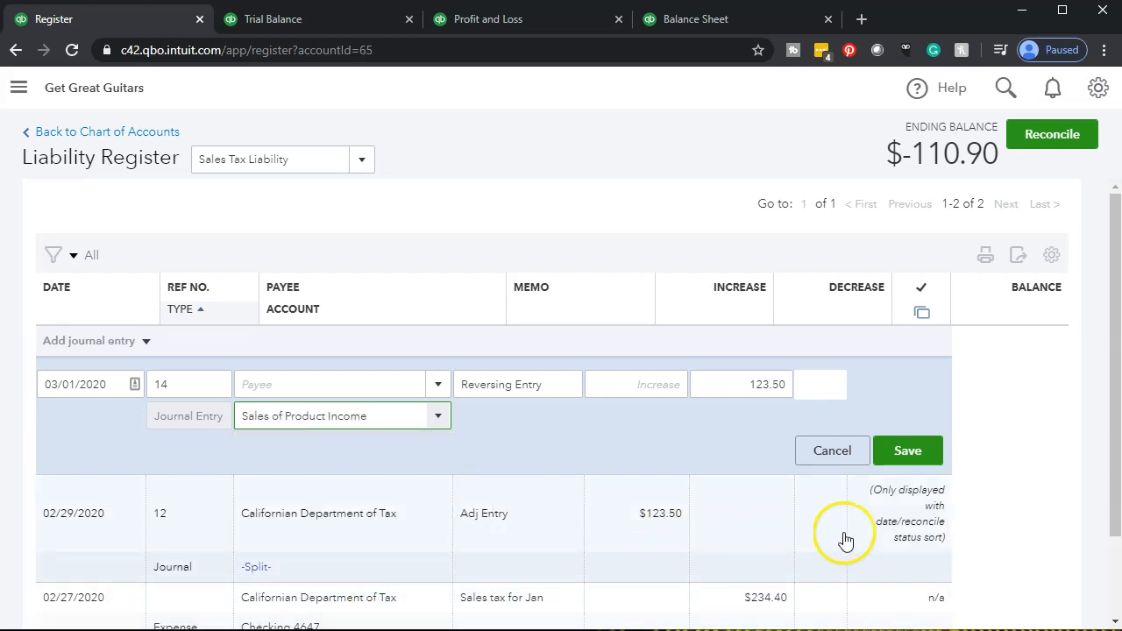
pyautogui.click(922, 460)
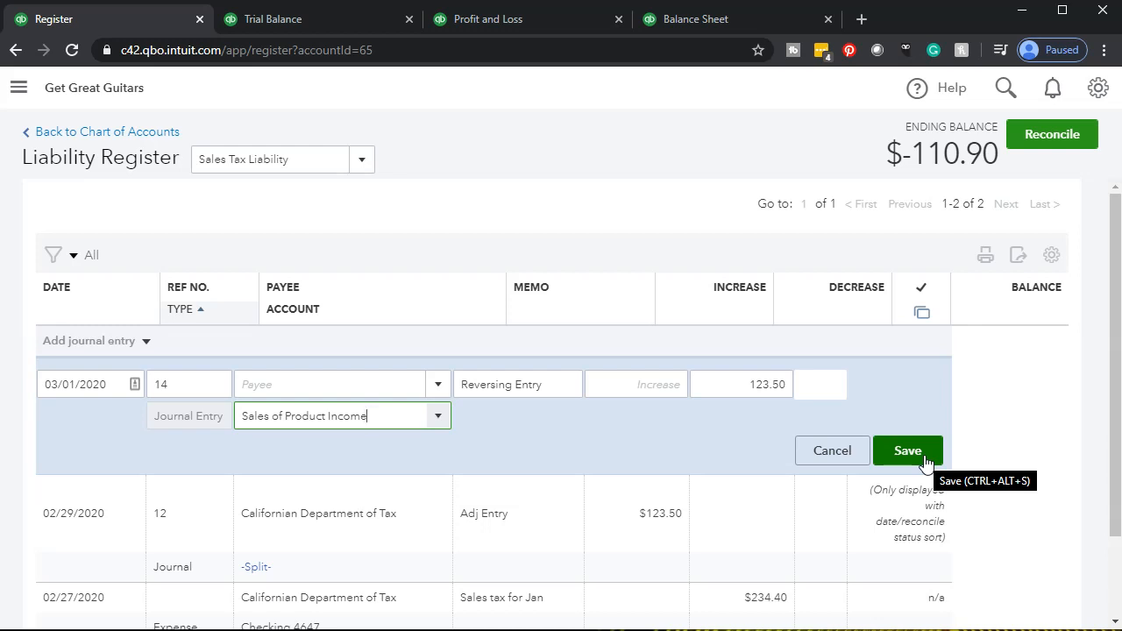
pyautogui.click(924, 456)
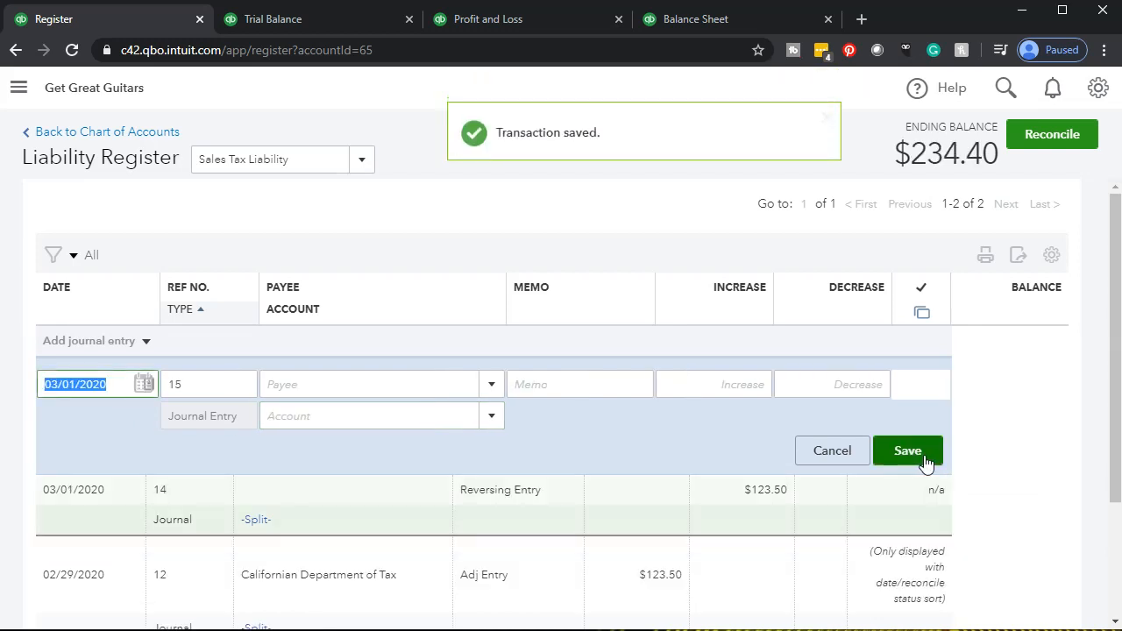
# Open the saved 03/01/2020 reversing entry from the register in the full journal entry form.
pyautogui.scroll(-1, 638, 524)
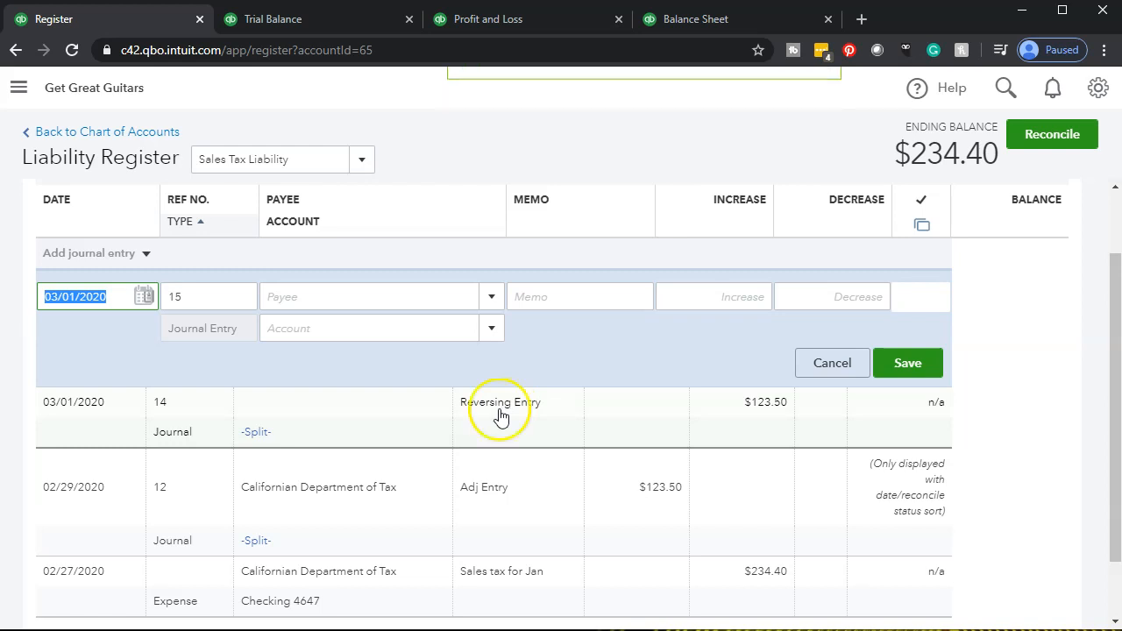
pyautogui.moveTo(260, 438)
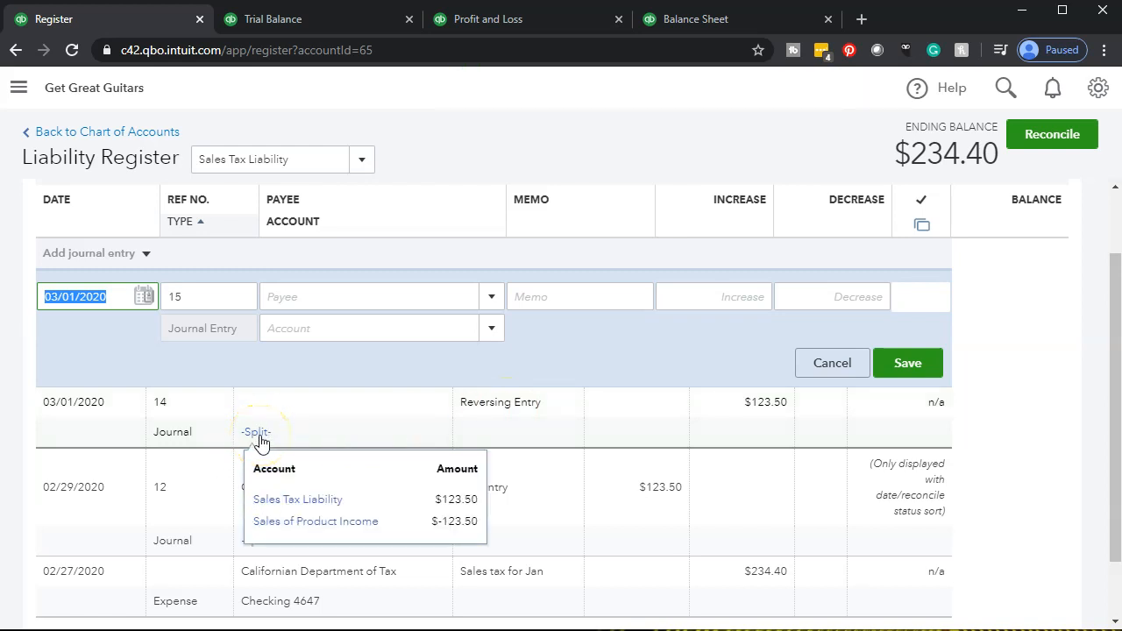
pyautogui.click(260, 441)
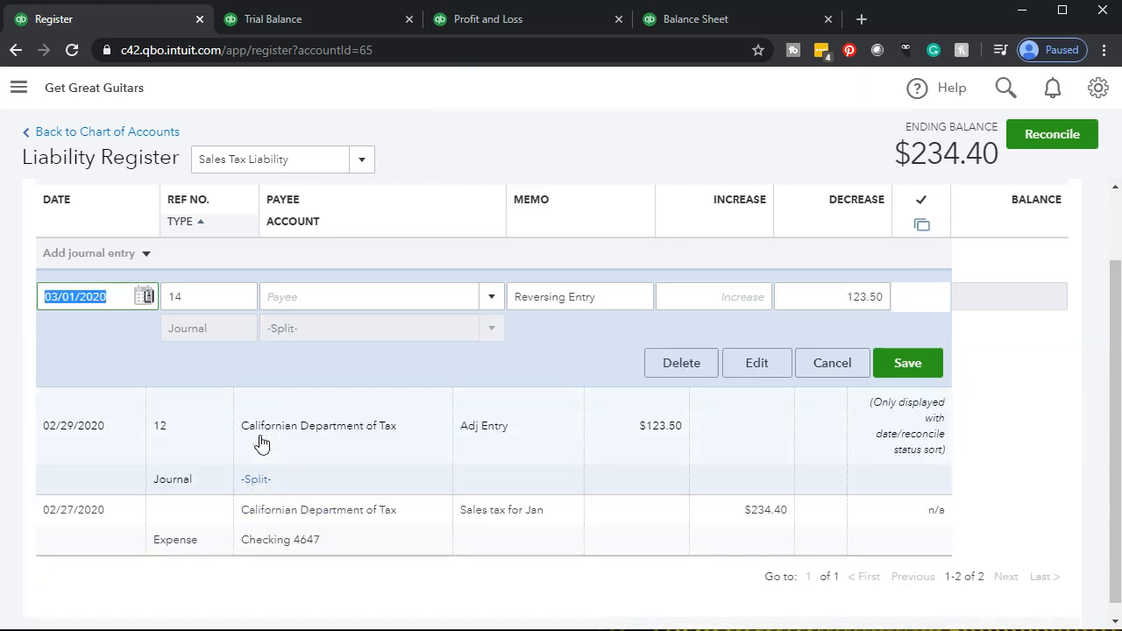
pyautogui.click(321, 376)
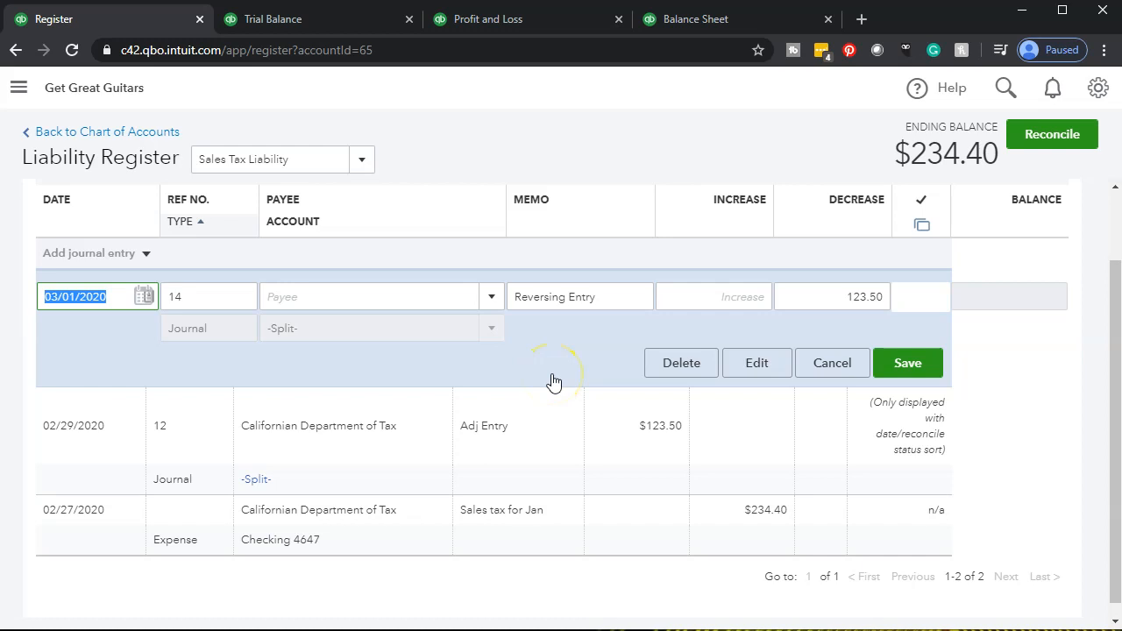
pyautogui.click(773, 375)
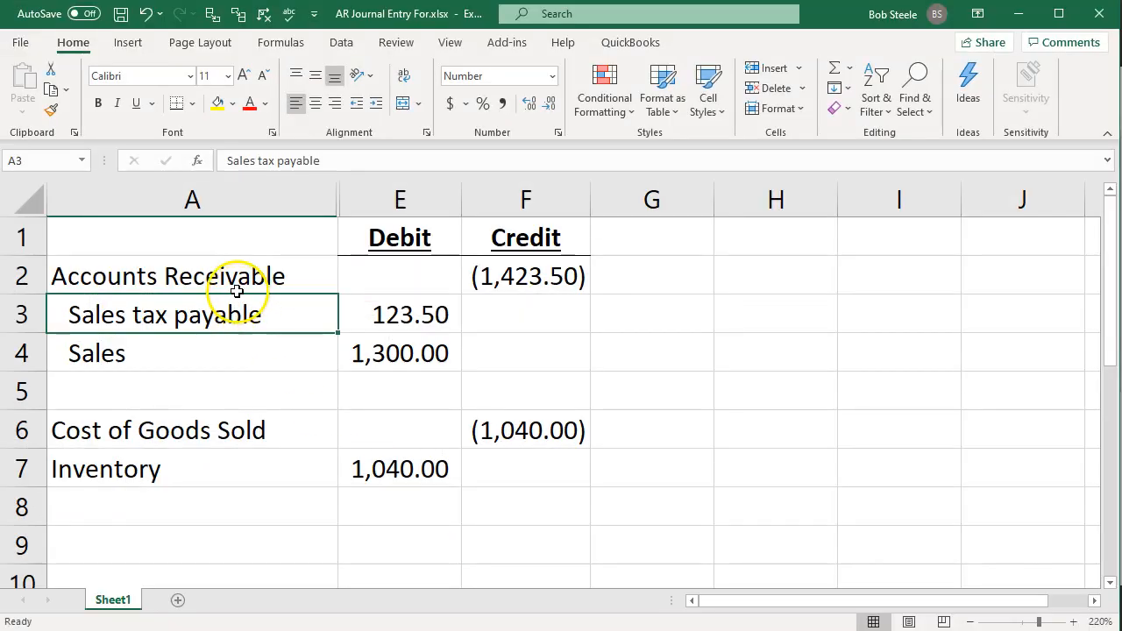
# Check the first account of the Excel reversing entry and change the journal's first line to Accounts Receivable (A/R).
pyautogui.click(237, 289)
pyautogui.click(583, 630)
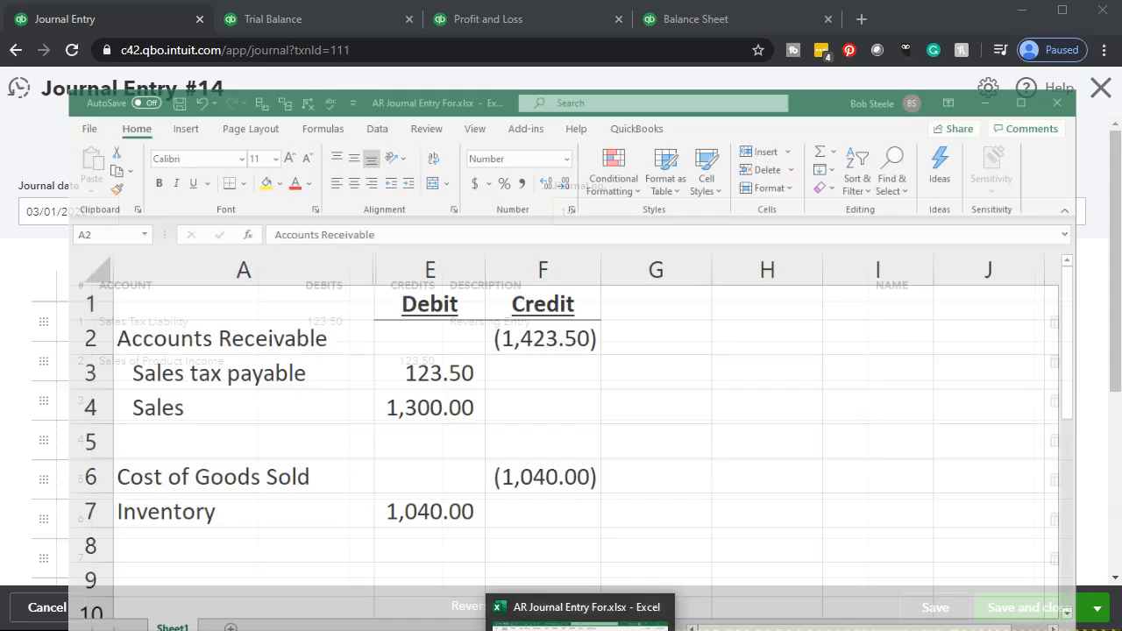
pyautogui.click(215, 321)
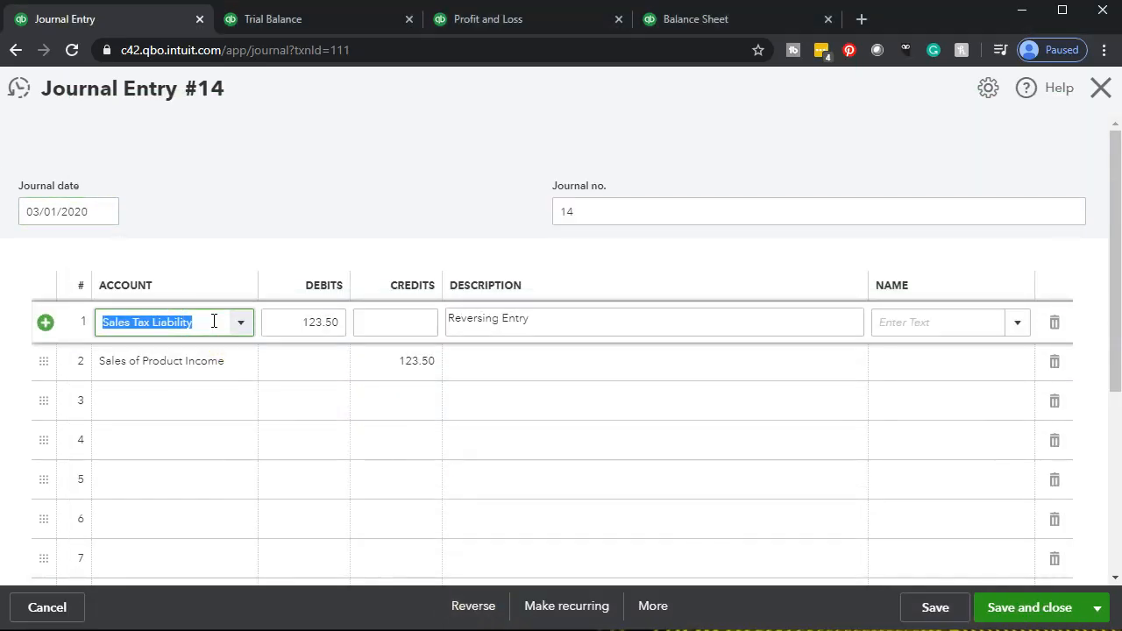
pyautogui.write('Accounts Receivable (A')
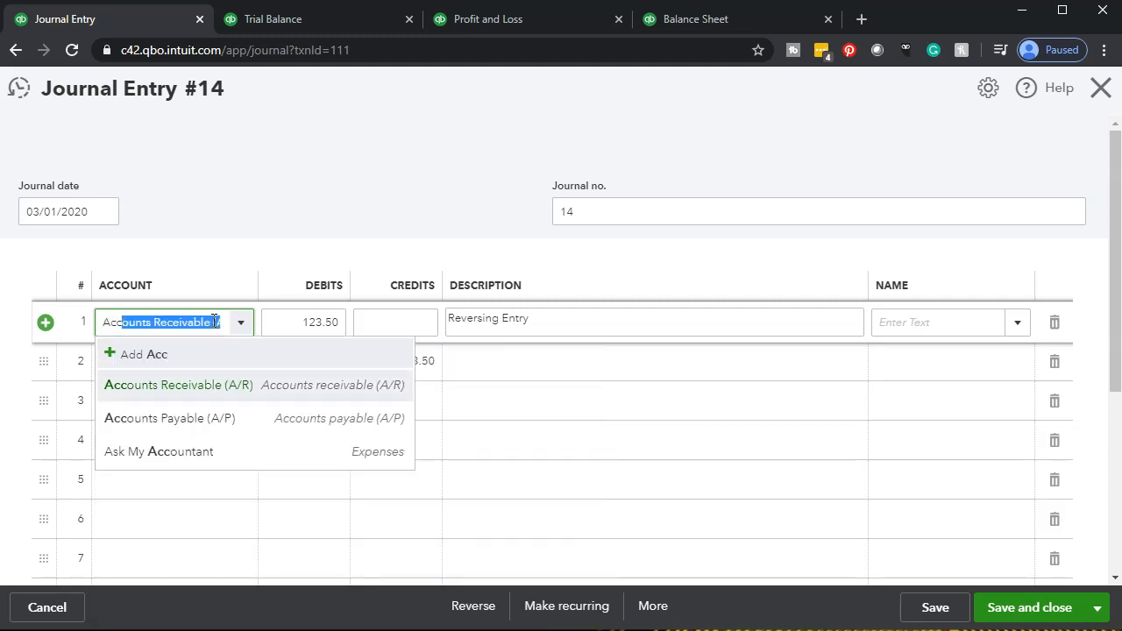
pyautogui.press('Tab')
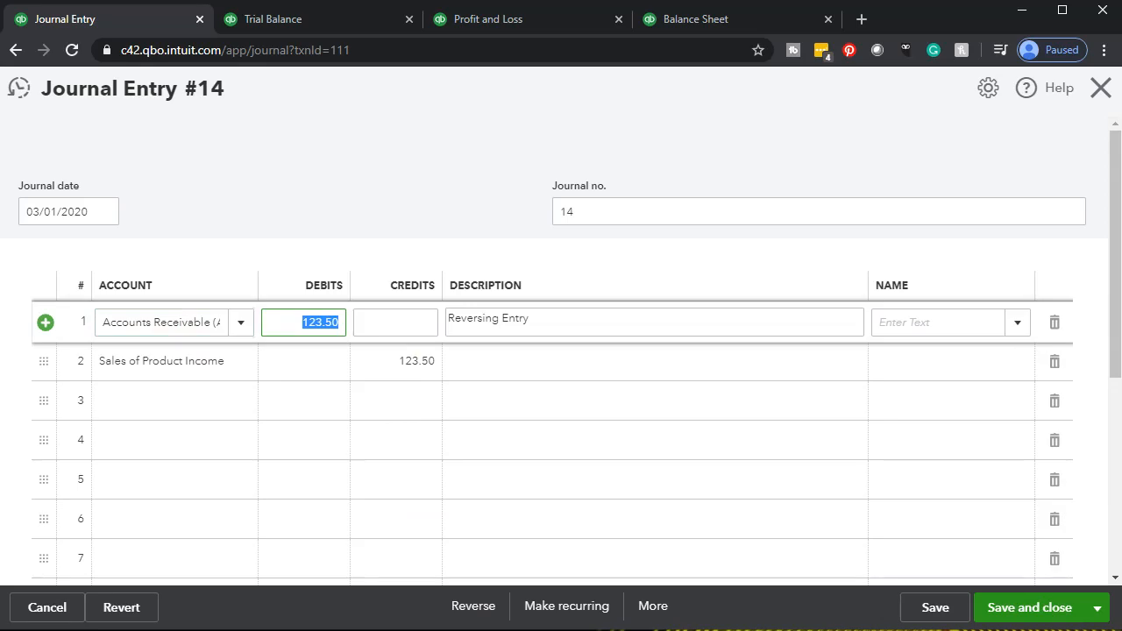
# Check the receivable amount in Excel and credit 1,423.50 on the Accounts Receivable line.
pyautogui.hotkey('alt', 'Tab')
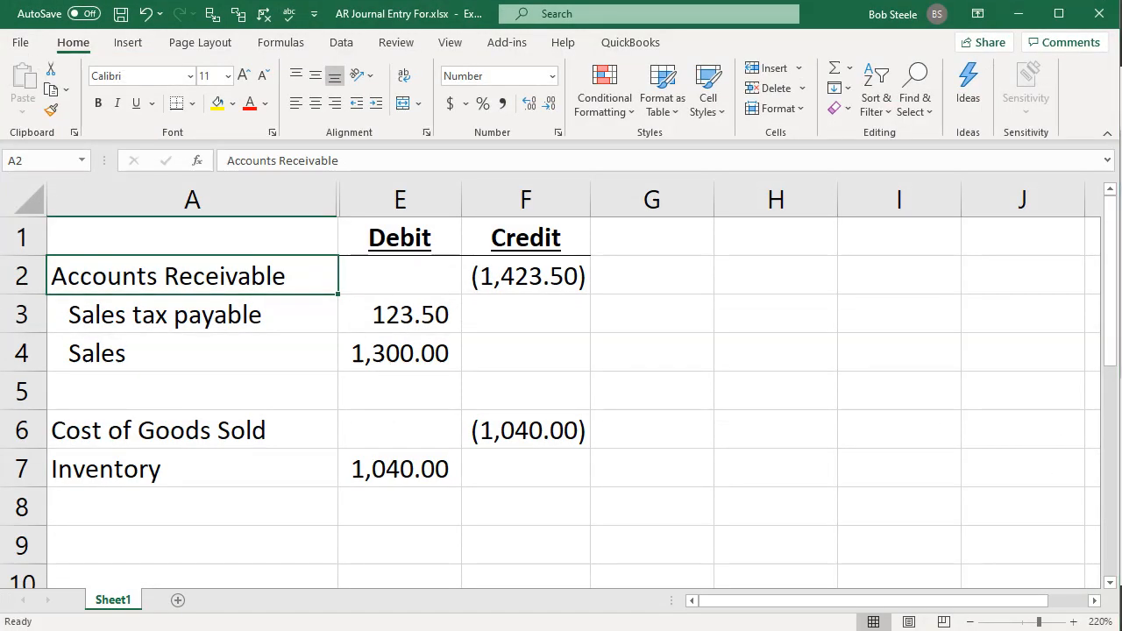
pyautogui.hotkey('alt', 'Tab')
pyautogui.click(435, 329)
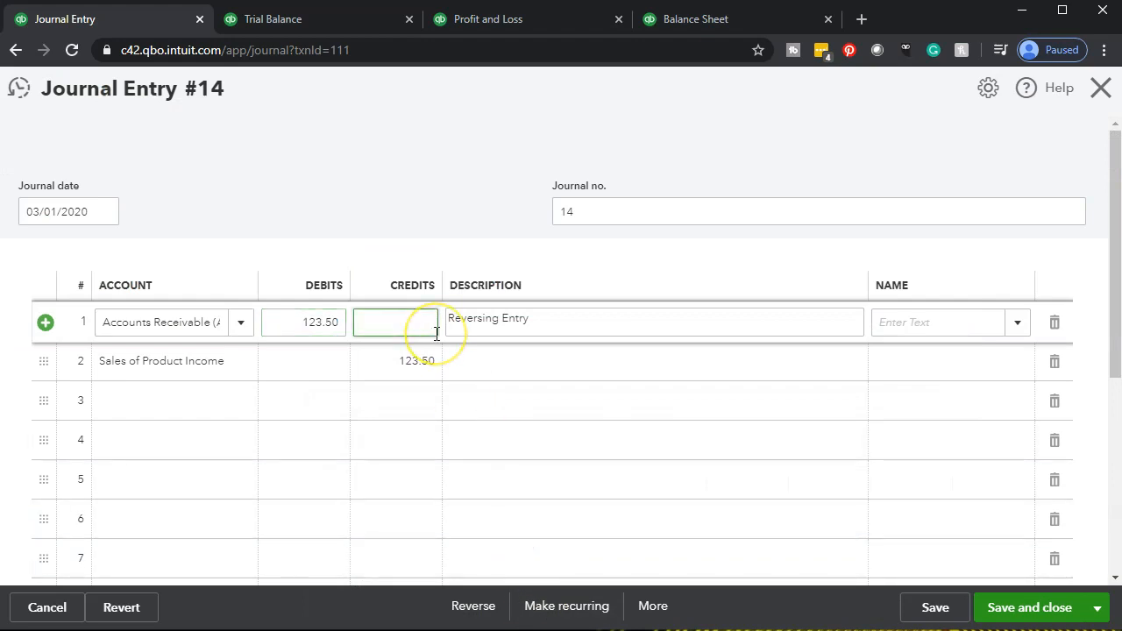
pyautogui.write('1423')
pyautogui.press('Tab')
pyautogui.press('Tab')
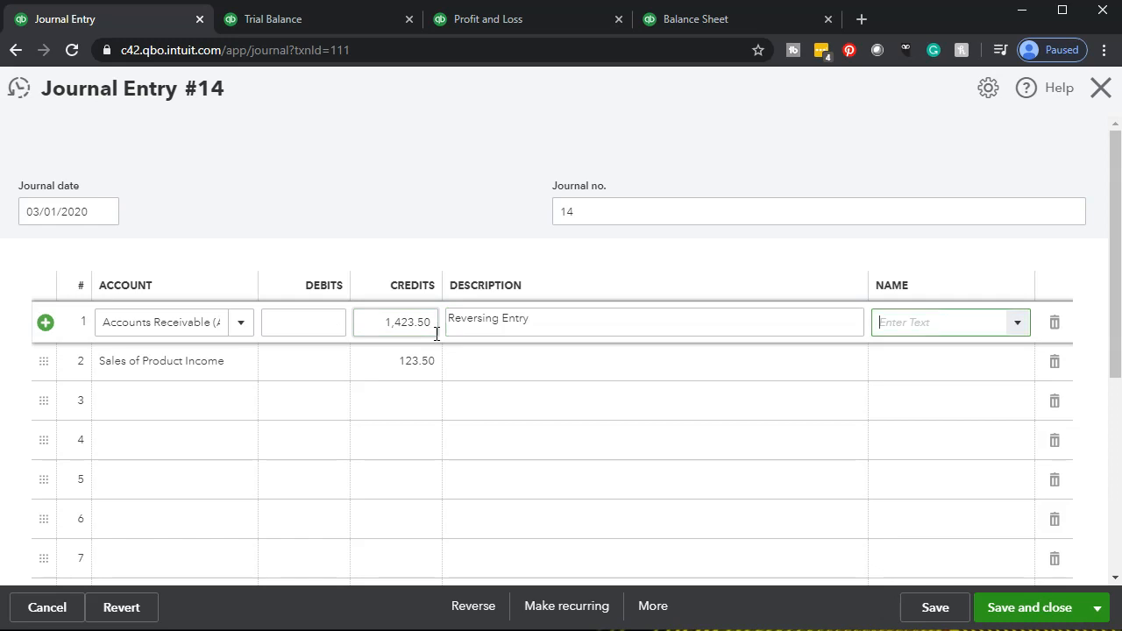
# Assign the customer Anderson Guitars to the Accounts Receivable line and move on to the second journal line.
pyautogui.write('Anderson Guitars')
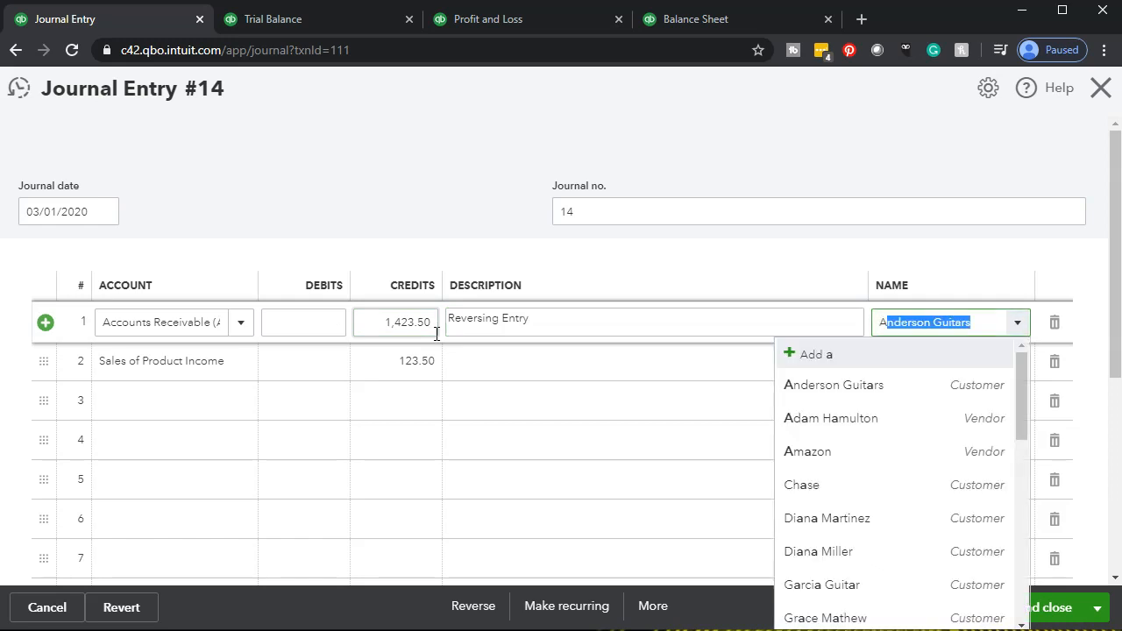
pyautogui.press('Tab')
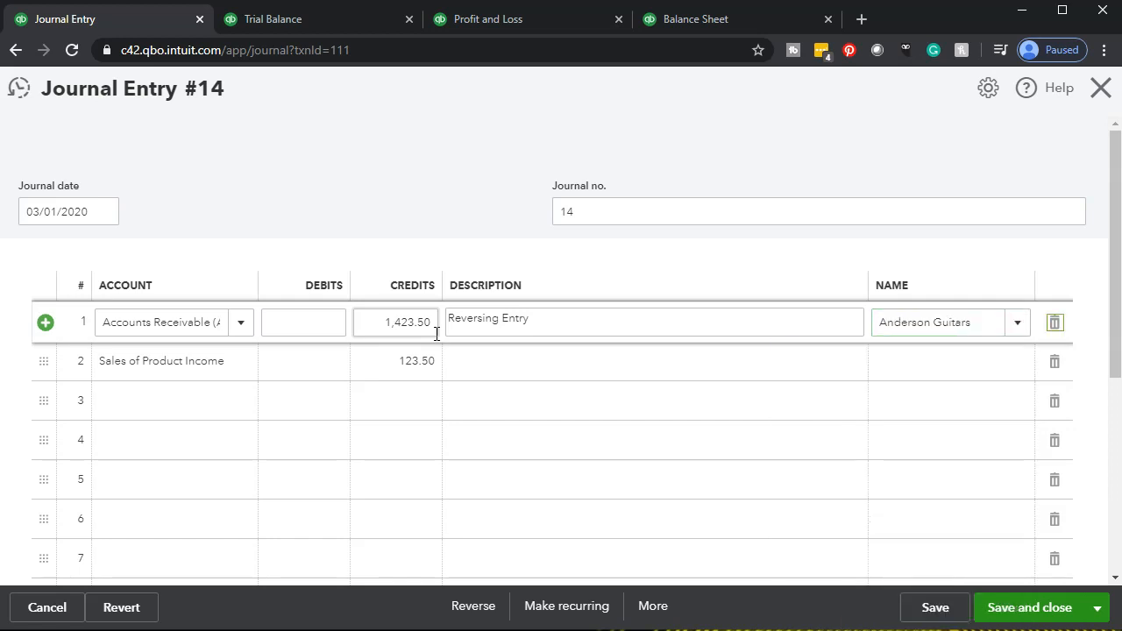
pyautogui.press('Tab')
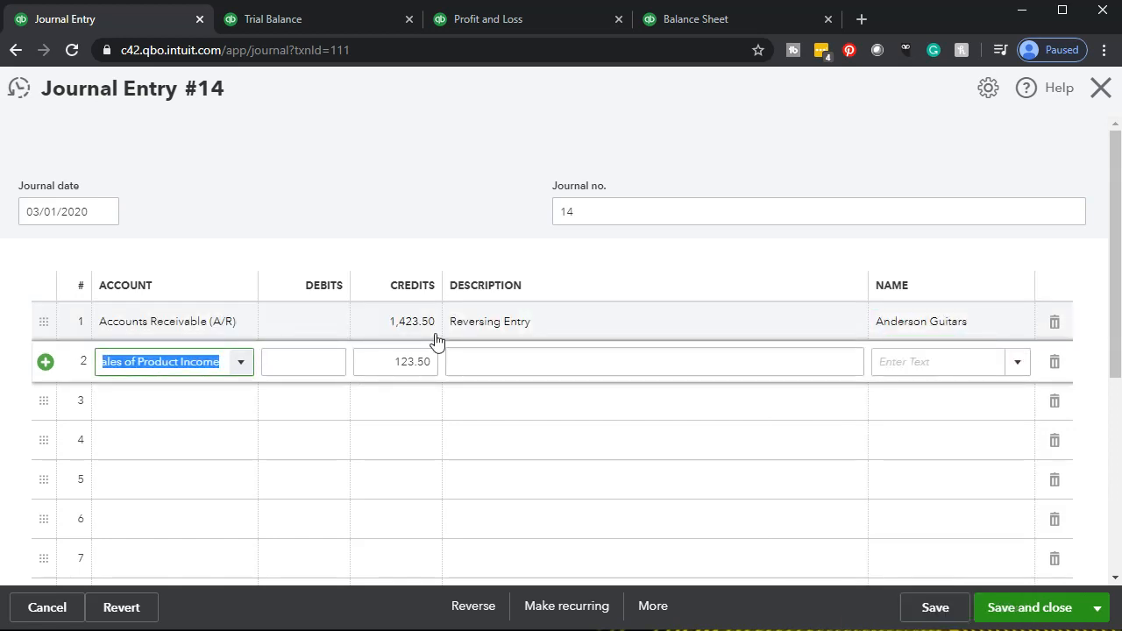
# Check the second account of the Excel reversing entry and change the journal's second line to Sales Tax Liability.
pyautogui.hotkey('alt', 'Tab')
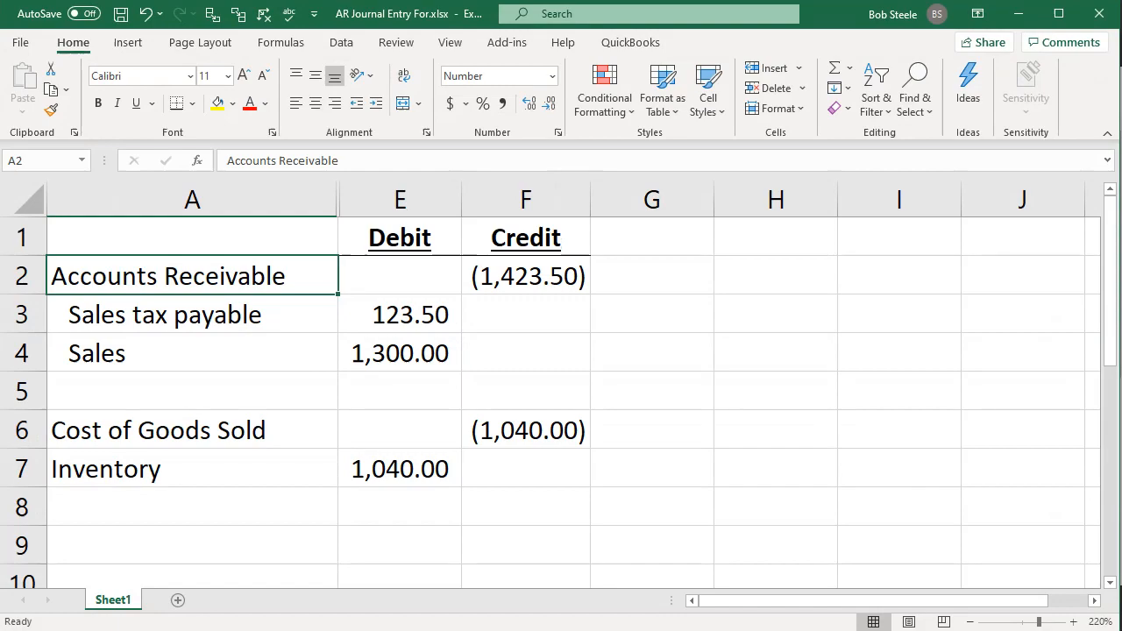
pyautogui.hotkey('alt', 'Tab')
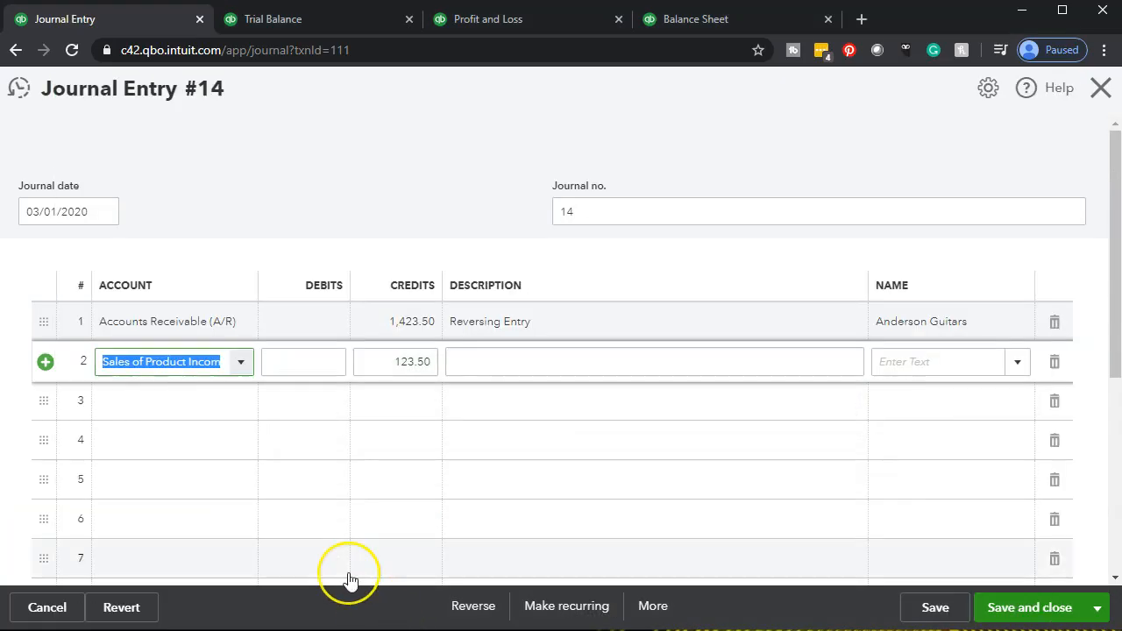
pyautogui.write('Sales ta')
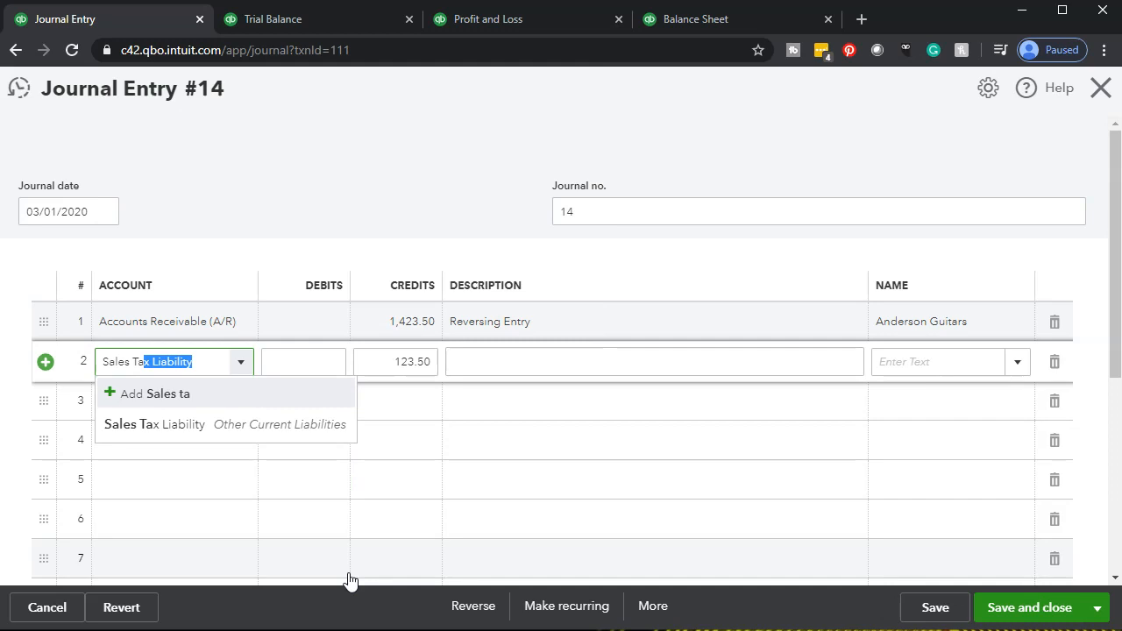
pyautogui.press('BackSpace')
pyautogui.press('Down')
pyautogui.press('Tab')
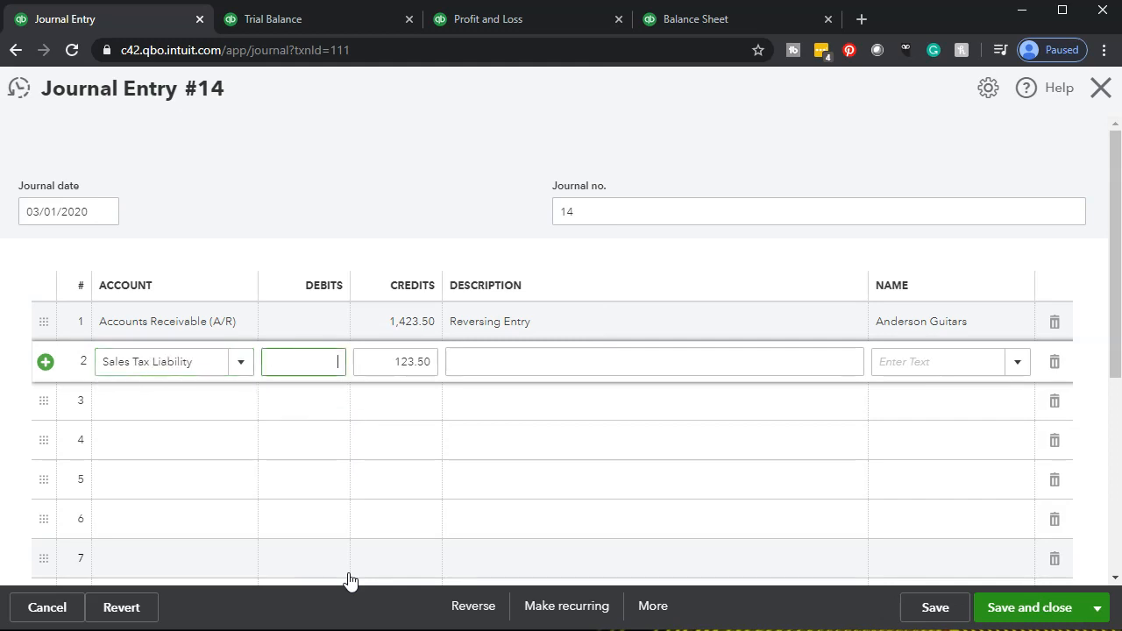
# Debit 12.50 on the Sales Tax Liability line and check the sales tax and sales amounts in Excel.
pyautogui.write('12.5')
pyautogui.press('Tab')
pyautogui.press('Tab')
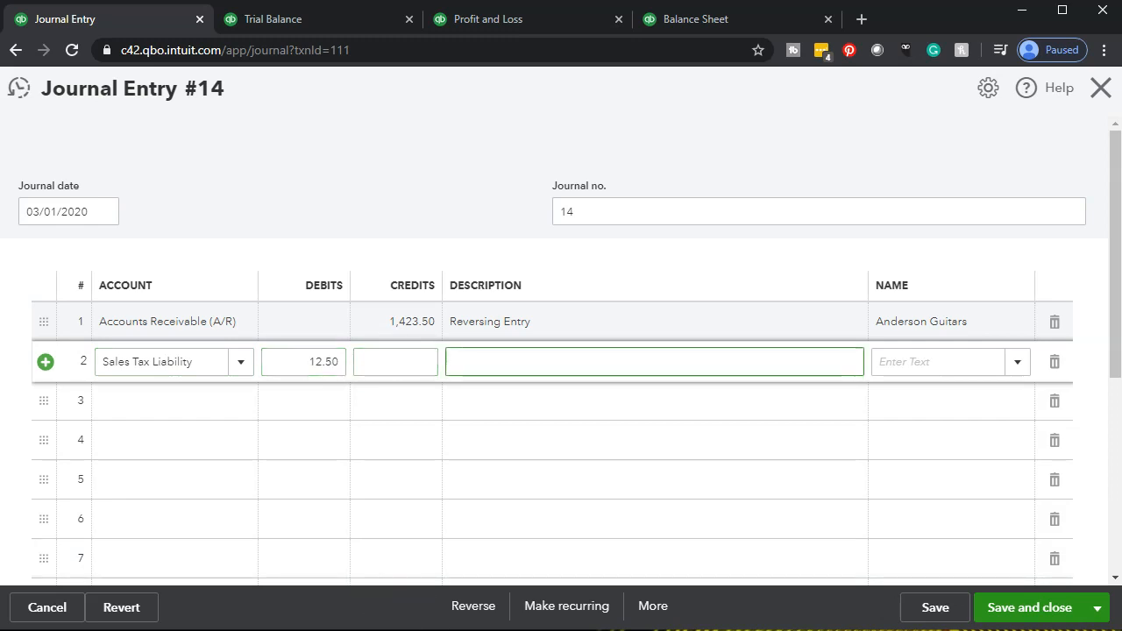
pyautogui.click(351, 630)
pyautogui.click(401, 314)
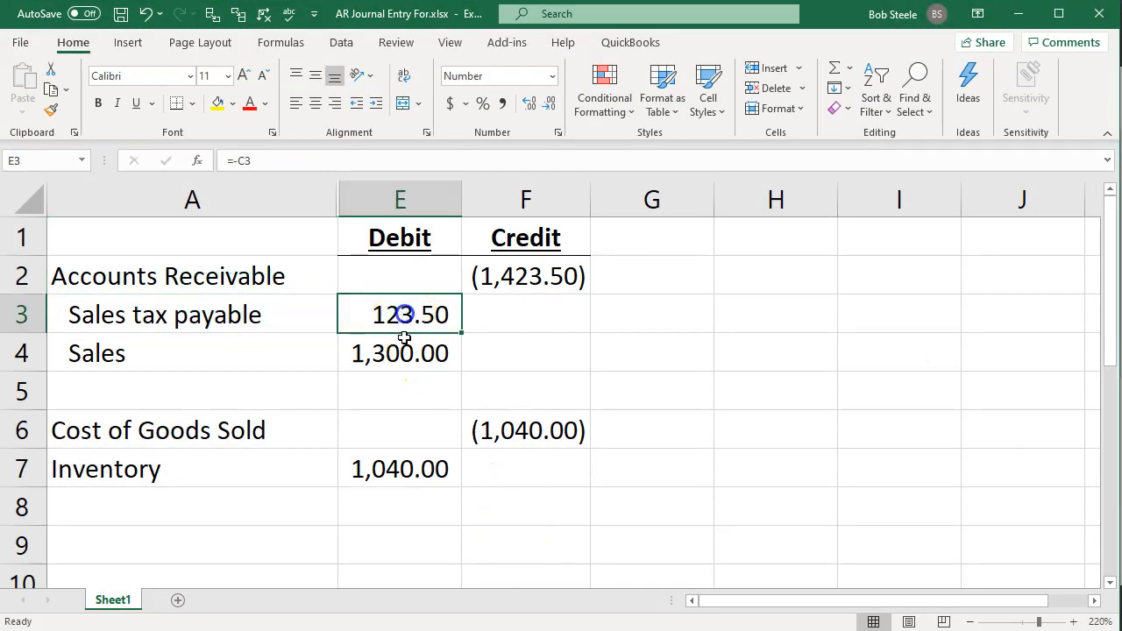
pyautogui.click(403, 347)
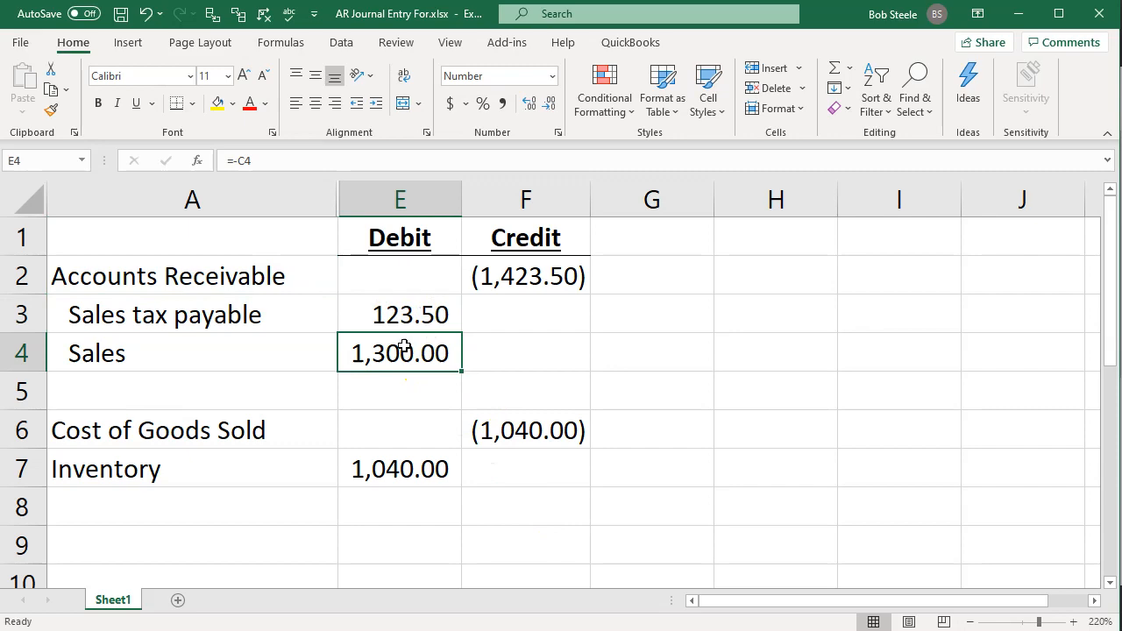
# Copy the "Reversing Entry" description from the Accounts Receivable line to the Sales Tax Liability line in QuickBooks Online.
pyautogui.click(605, 630)
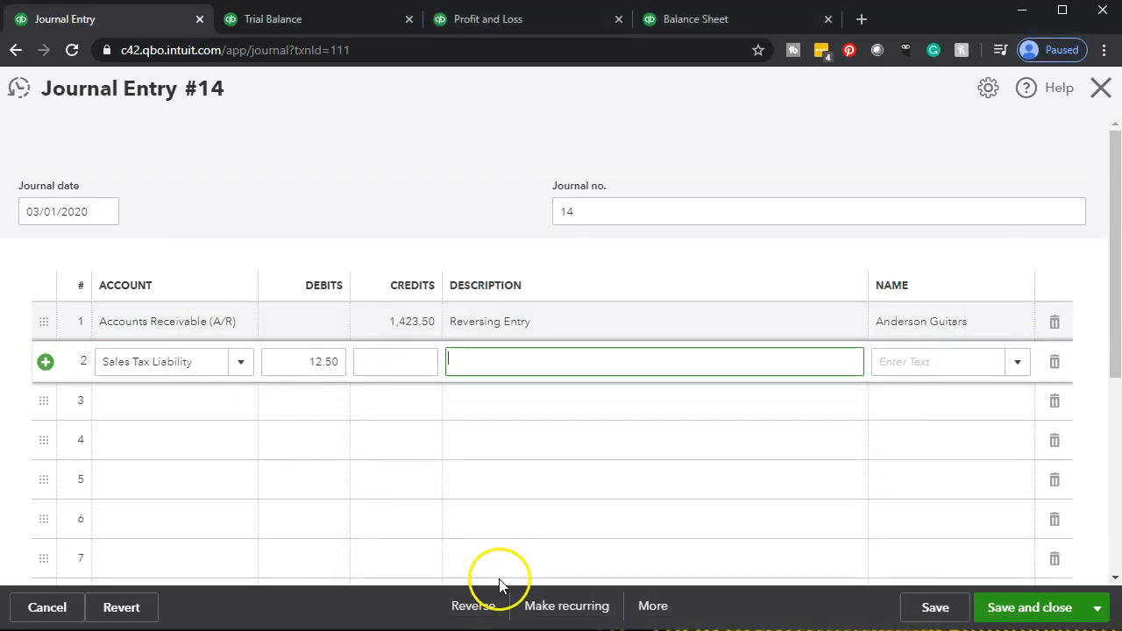
pyautogui.click(532, 322)
pyautogui.hotkey('ctrl', 'c')
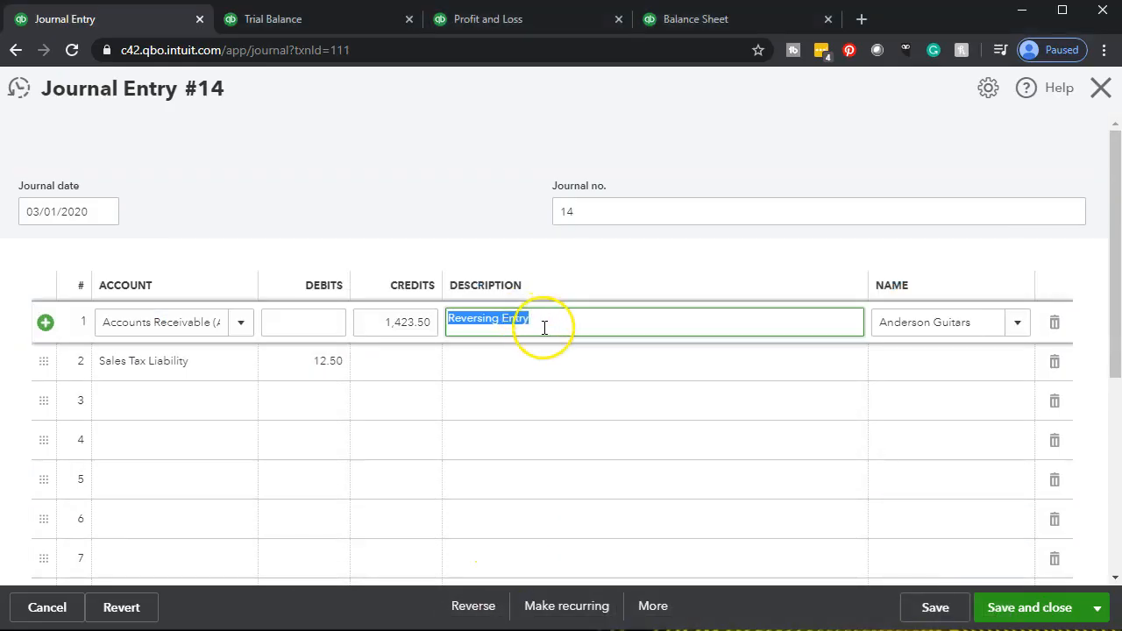
pyautogui.click(509, 362)
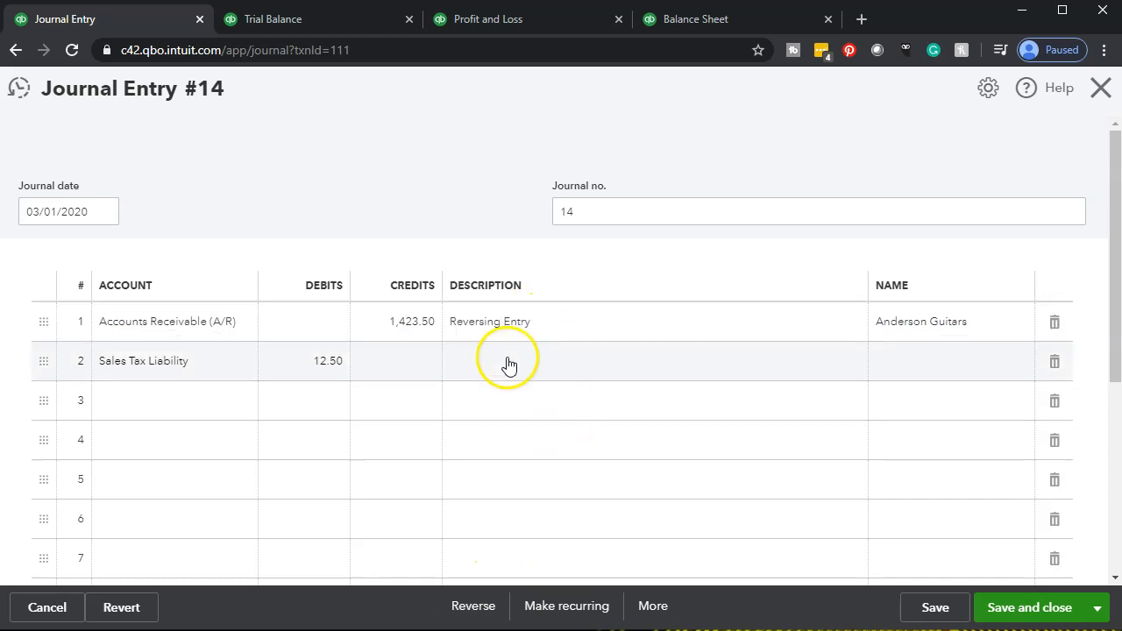
pyautogui.hotkey('ctrl', 'v')
pyautogui.press('Tab')
pyautogui.press('Tab')
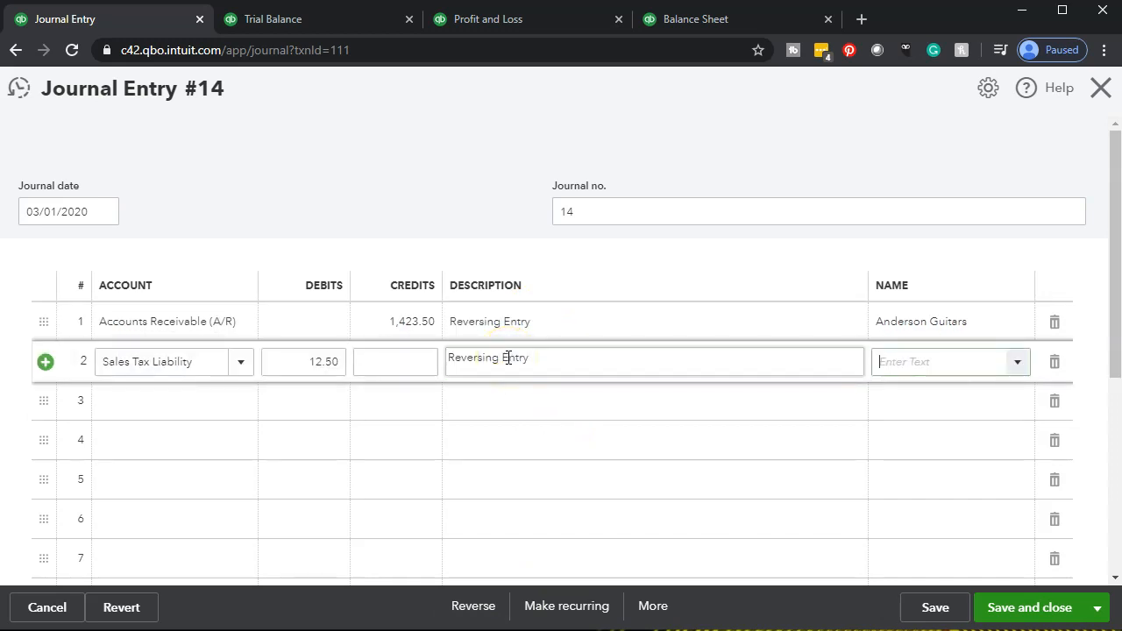
# Assign the vendor Californian Department of Tax to the Sales Tax Liability line and move on to the third journal line.
pyautogui.click(907, 364)
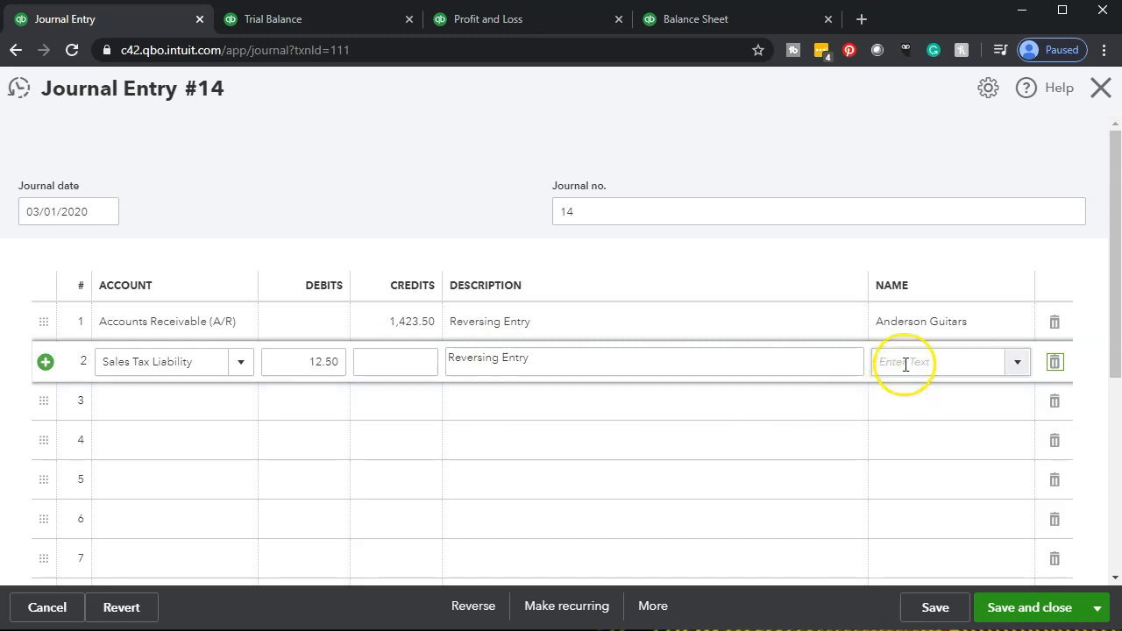
pyautogui.write('Californian Departmen')
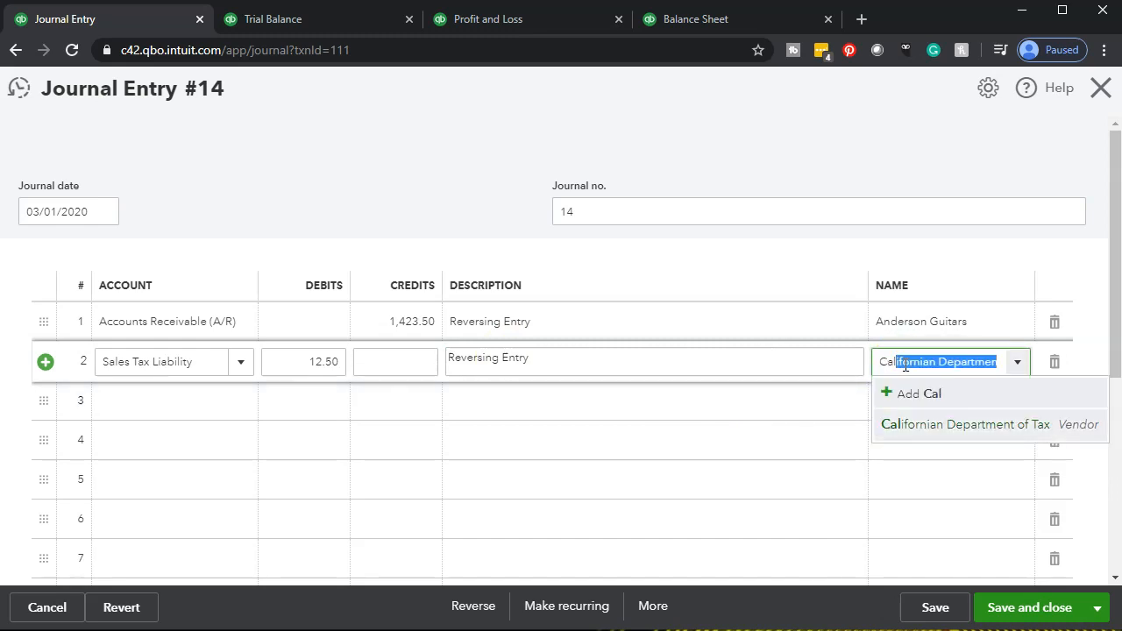
pyautogui.press('Tab')
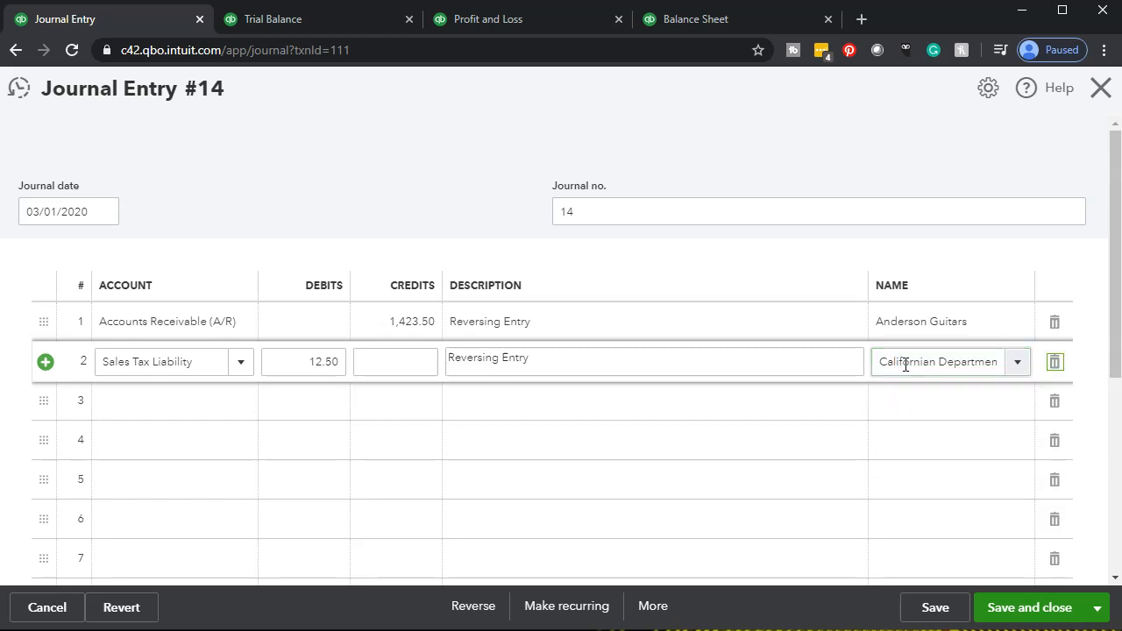
pyautogui.press('Tab')
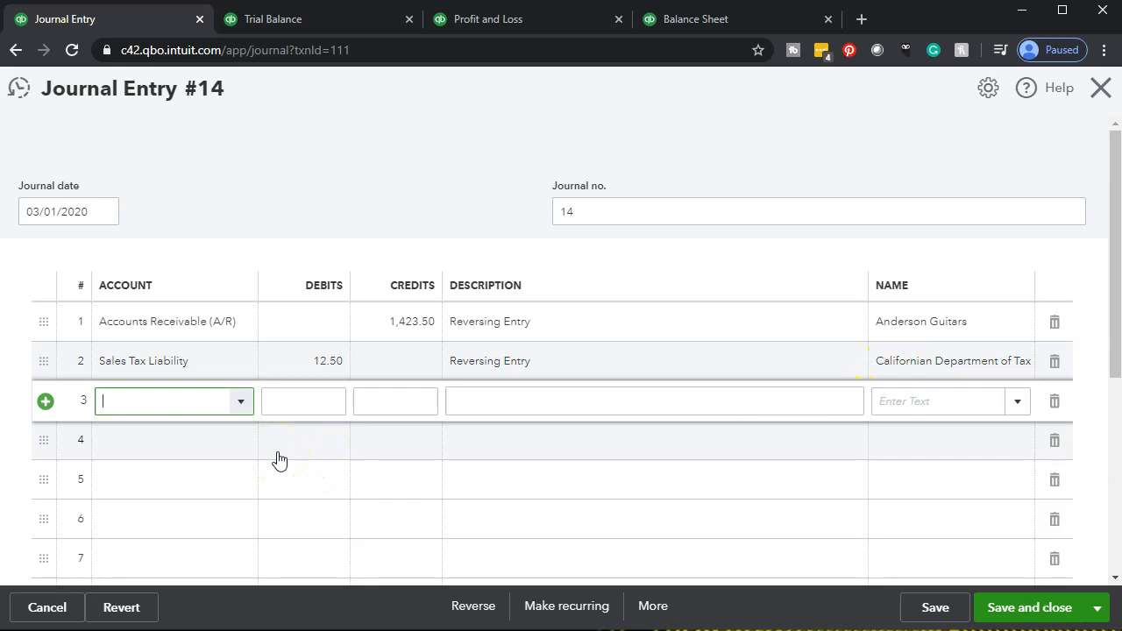
# Set the third journal line's account to Sales of Product Income.
pyautogui.write('sal')
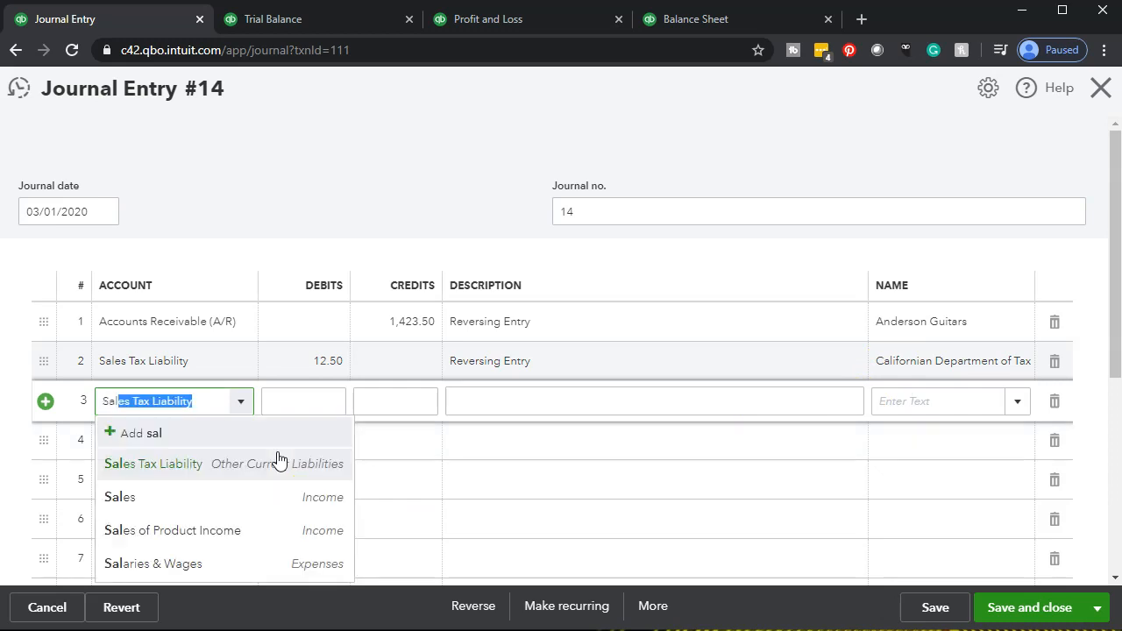
pyautogui.press('Down')
pyautogui.press('Down')
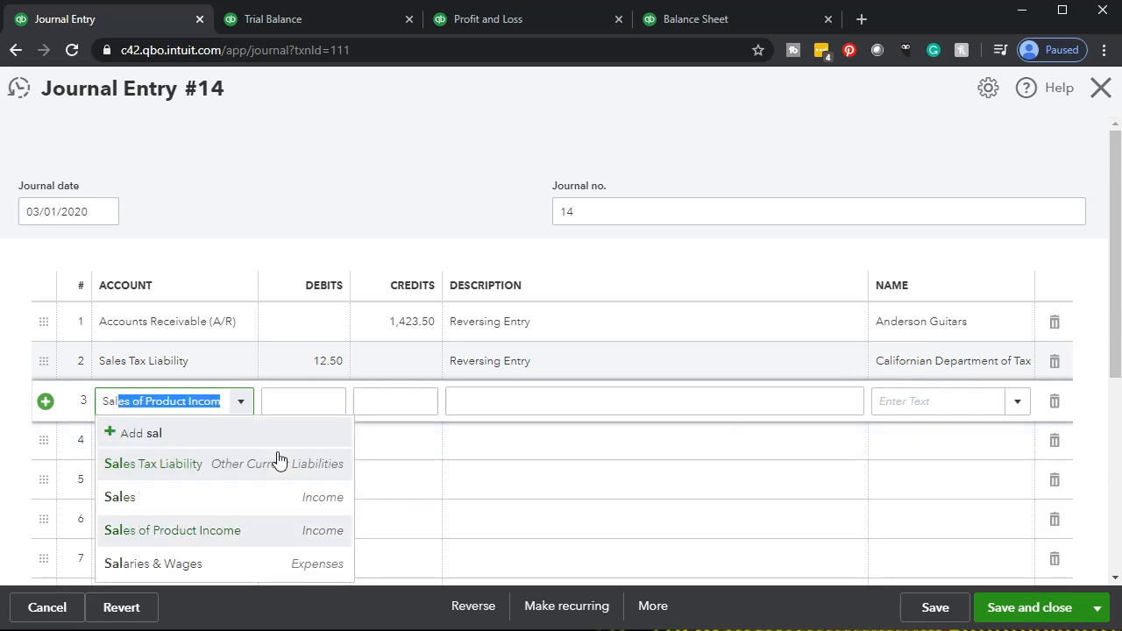
pyautogui.press('Tab')
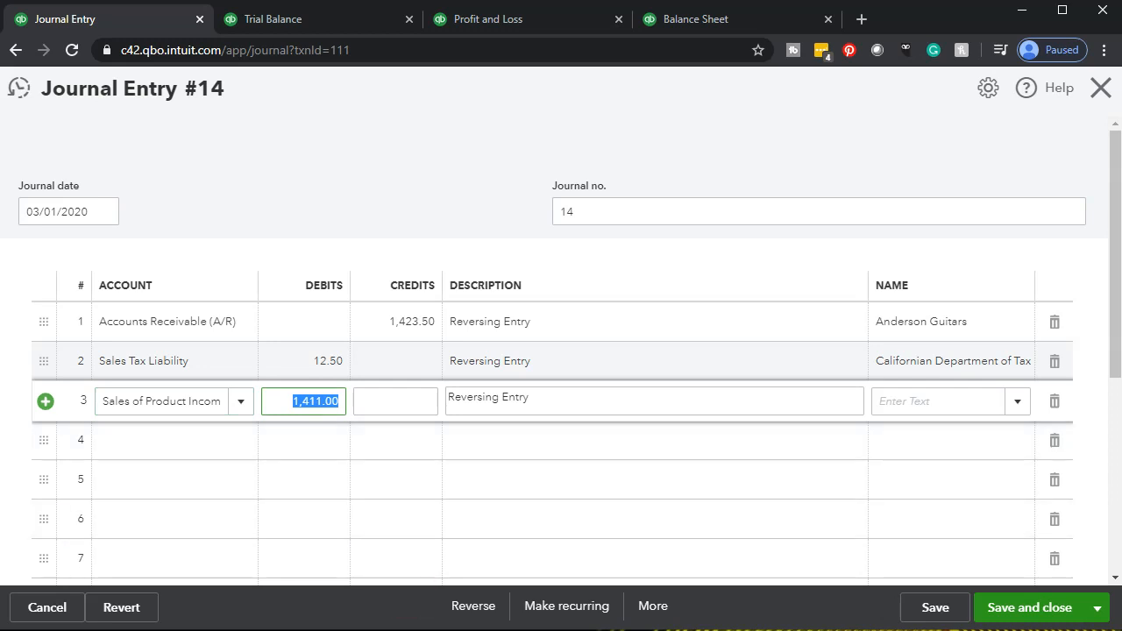
# Check the sales amount in Excel, debit 1,300.00 on the Sales of Product Income line and move on to the fourth line.
pyautogui.click(580, 618)
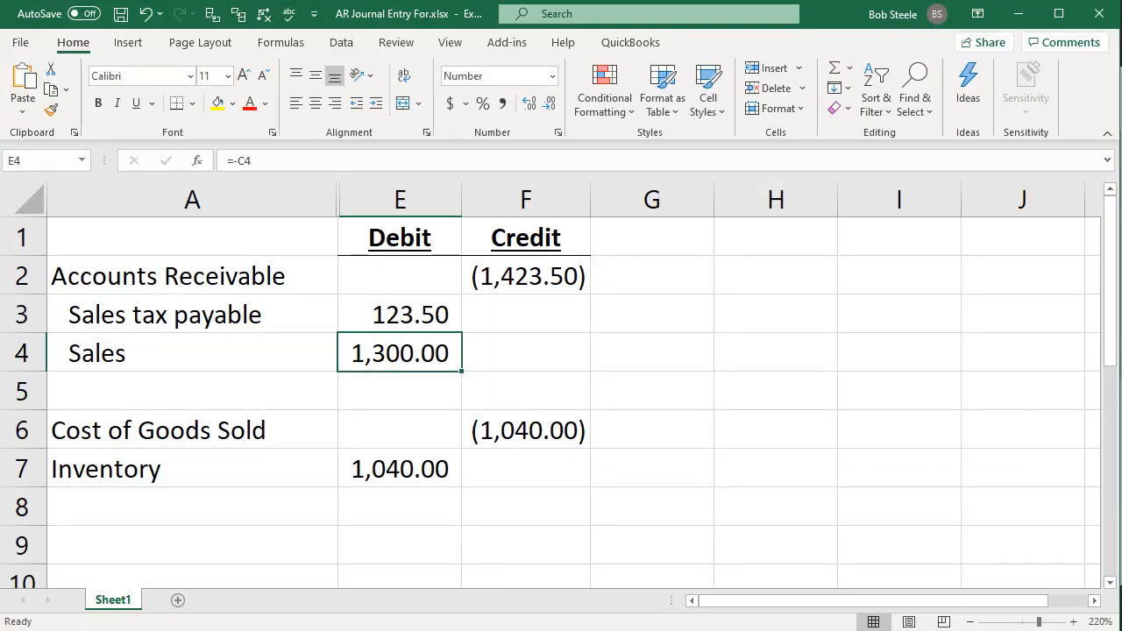
pyautogui.hotkey('alt', 'Tab')
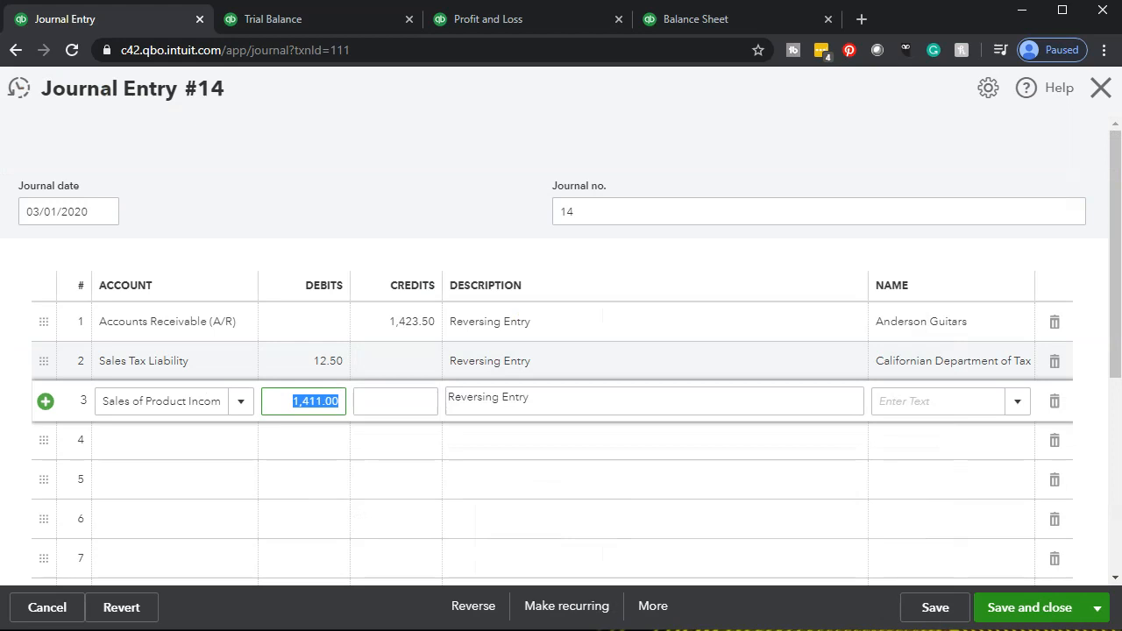
pyautogui.write('1300')
pyautogui.press('Tab')
pyautogui.press('Tab')
pyautogui.press('Tab')
pyautogui.press('Tab')
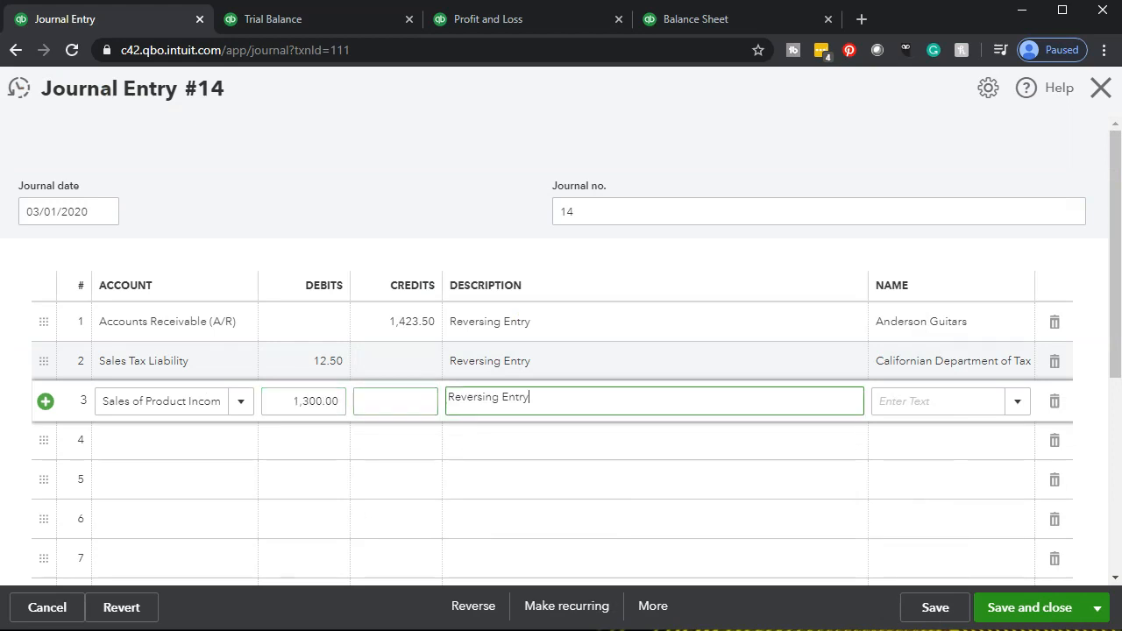
pyautogui.press('Tab')
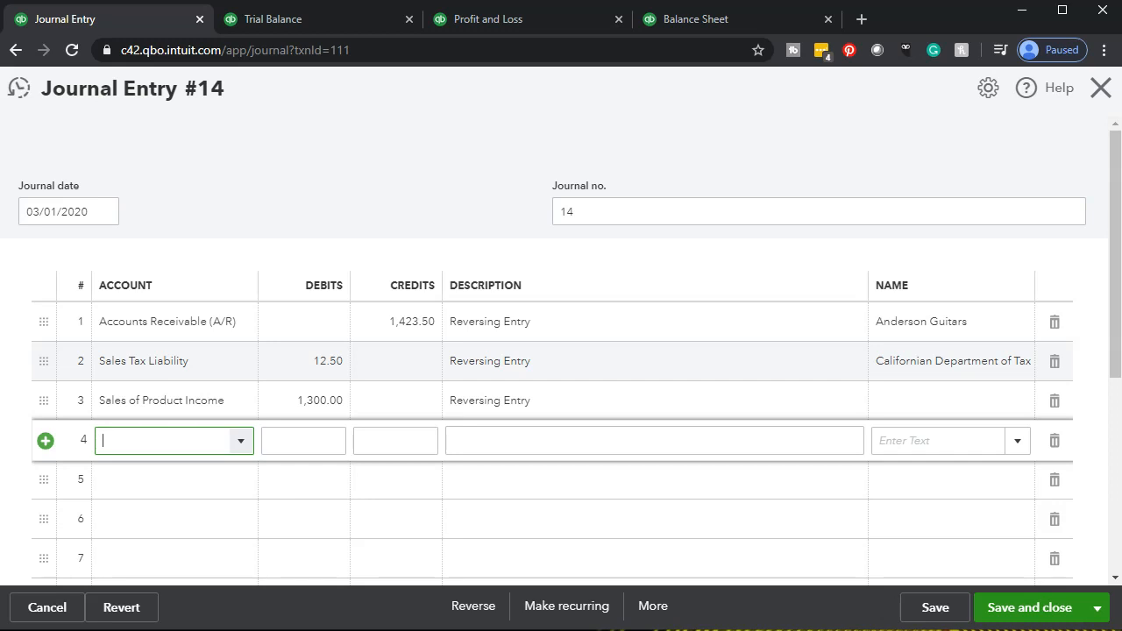
# Try to save the journal entry, recheck the sales tax amount in Excel and correct the Sales Tax Liability debit to 123.50.
pyautogui.click(1022, 609)
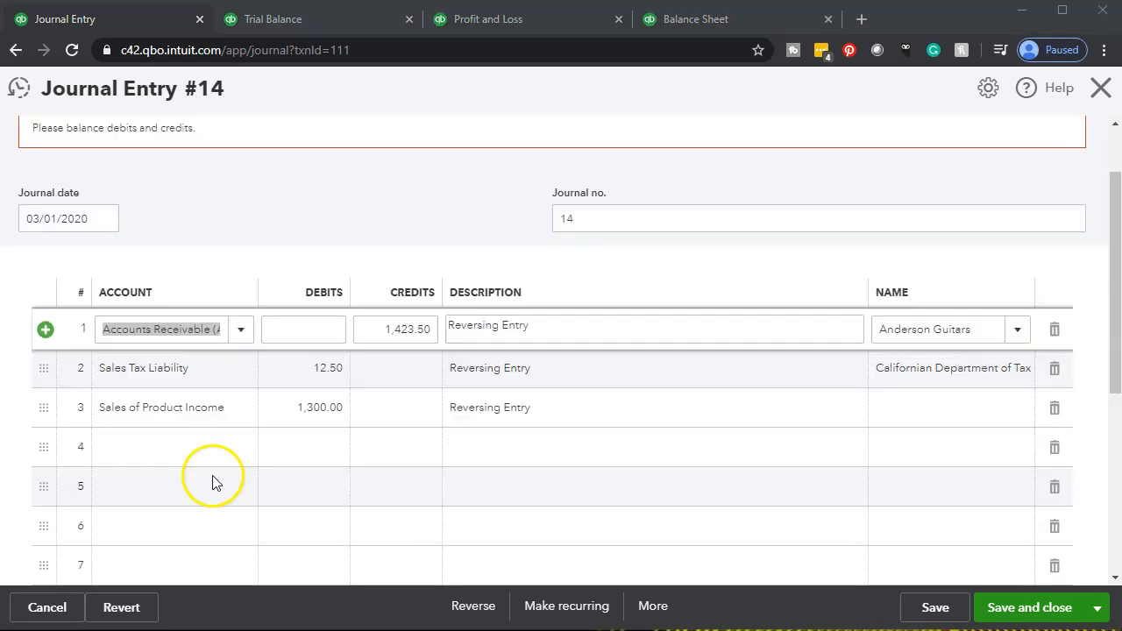
pyautogui.scroll(1, 220, 481)
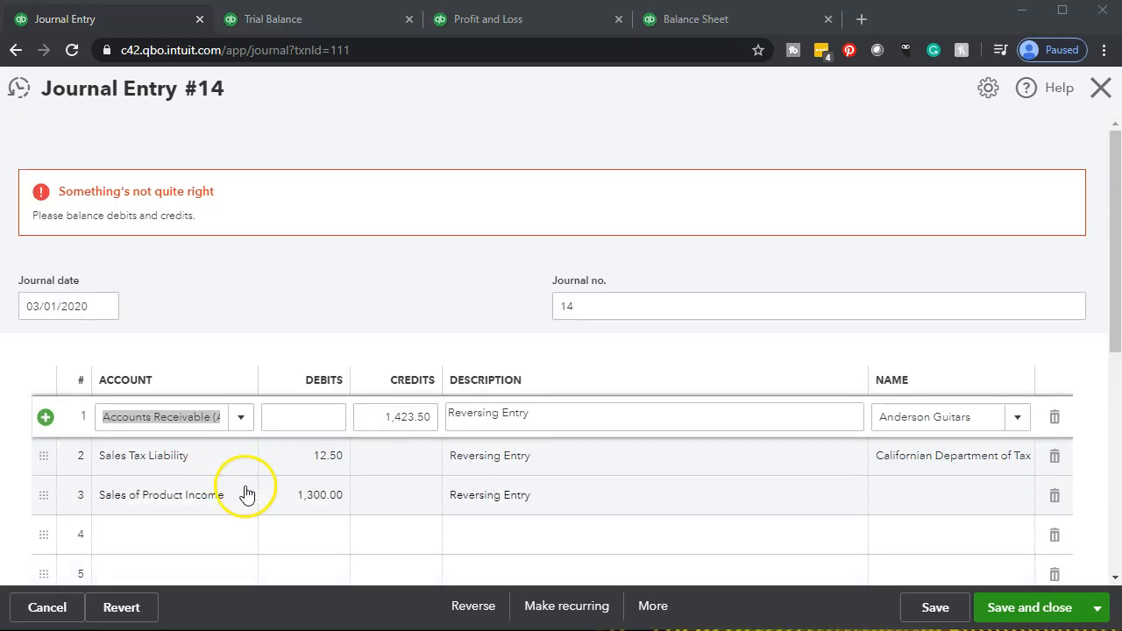
pyautogui.click(298, 456)
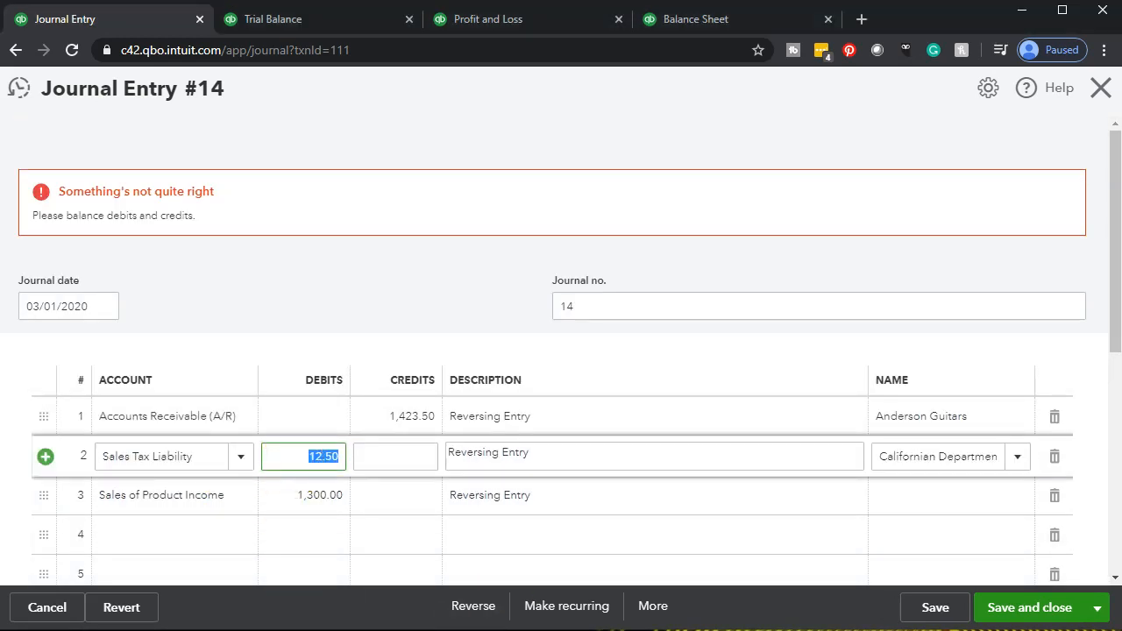
pyautogui.hotkey('alt', 'Tab')
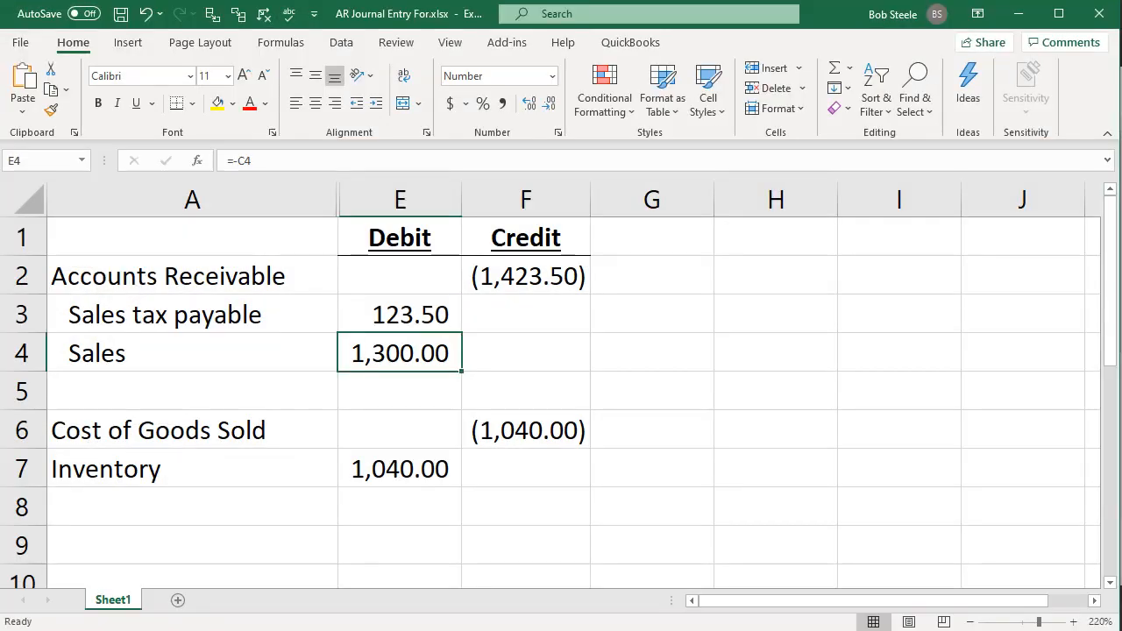
pyautogui.hotkey('alt', 'Tab')
pyautogui.click(305, 457)
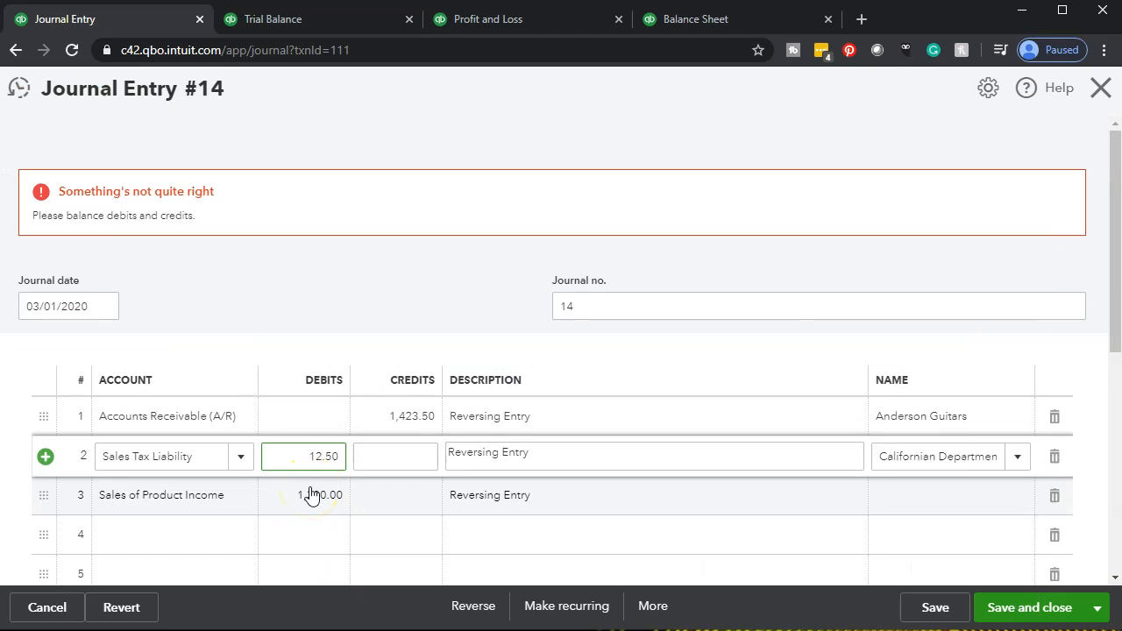
pyautogui.write('3')
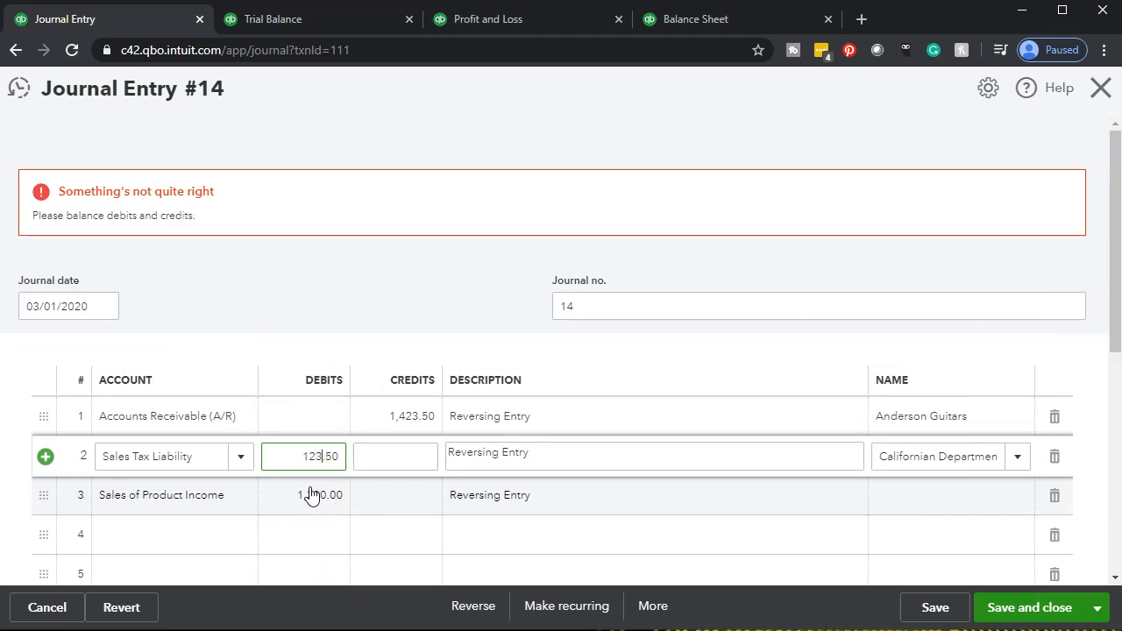
# Save and close the corrected reversing journal entry.
pyautogui.click(405, 466)
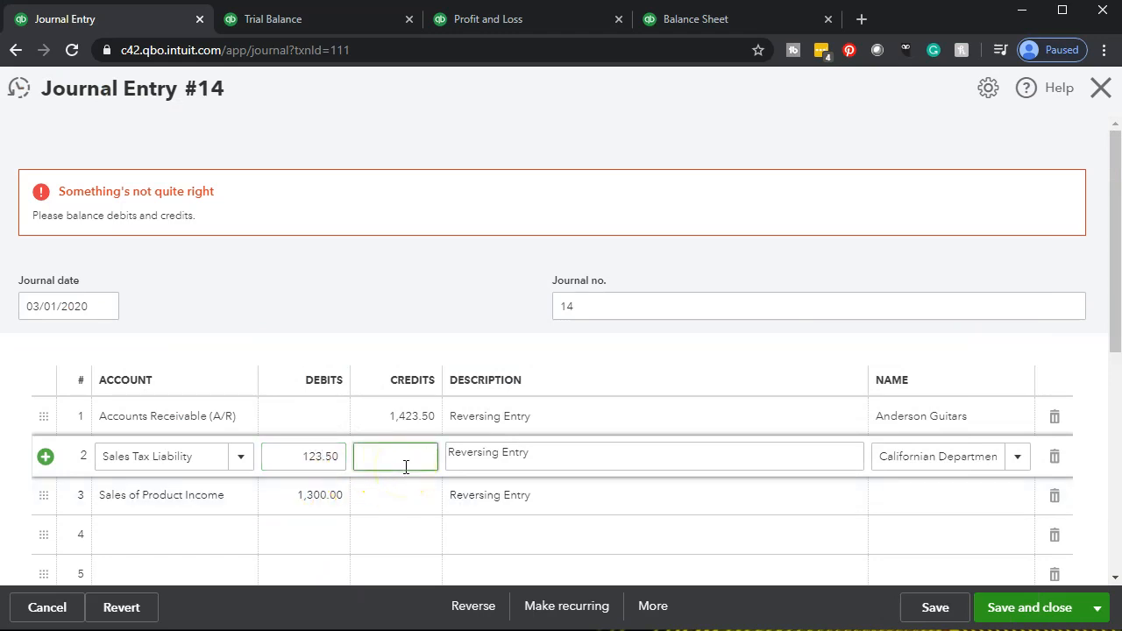
pyautogui.click(262, 342)
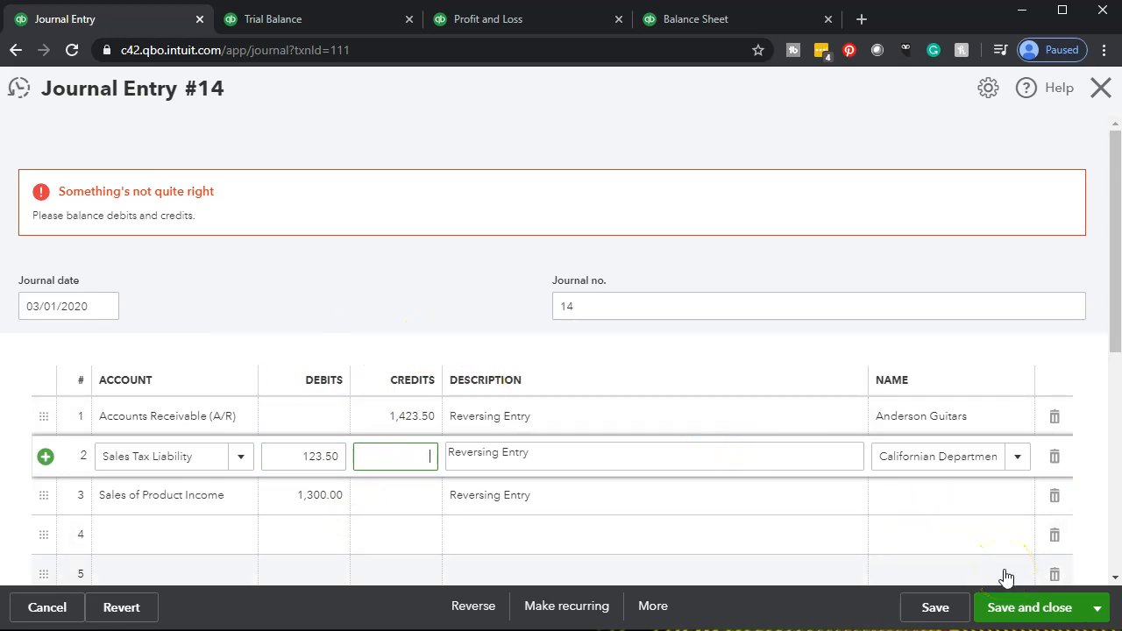
pyautogui.click(1013, 608)
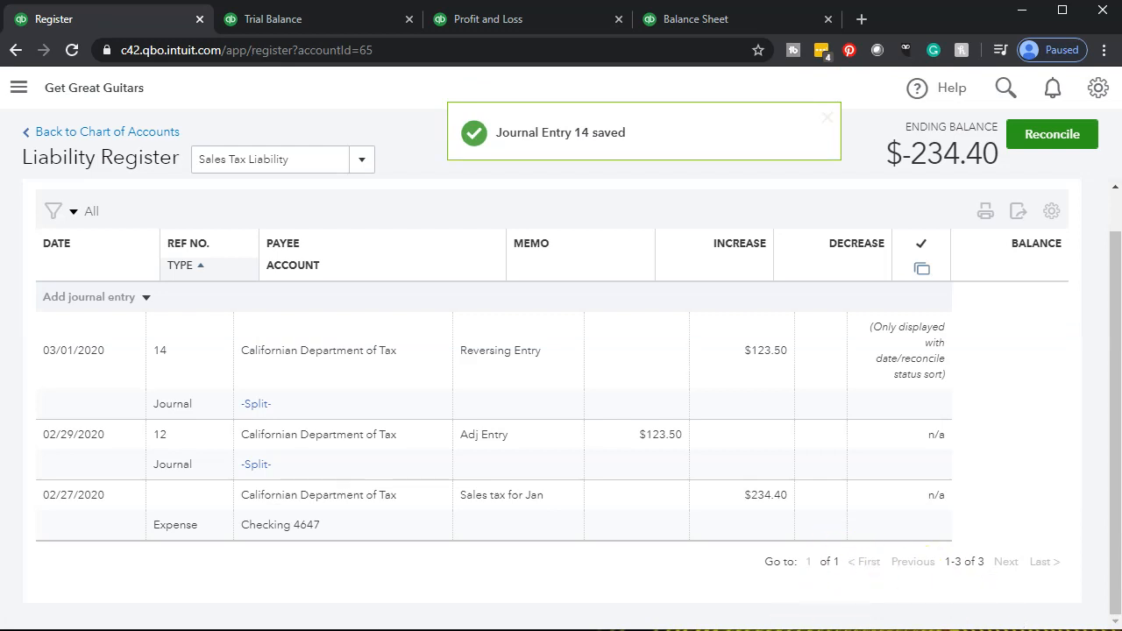
# Switch to Excel and review the Cost of Goods Sold and Inventory lines of the reversing entry.
pyautogui.hotkey('alt', 'Tab')
pyautogui.moveTo(205, 439); pyautogui.dragTo(483, 466)
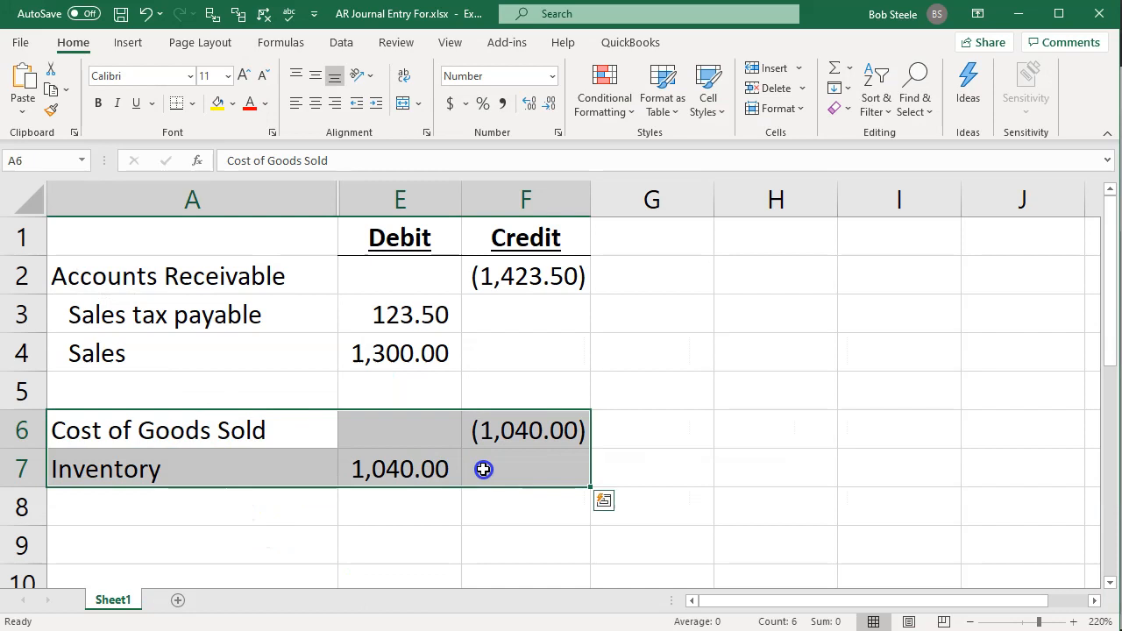
pyautogui.click(255, 477)
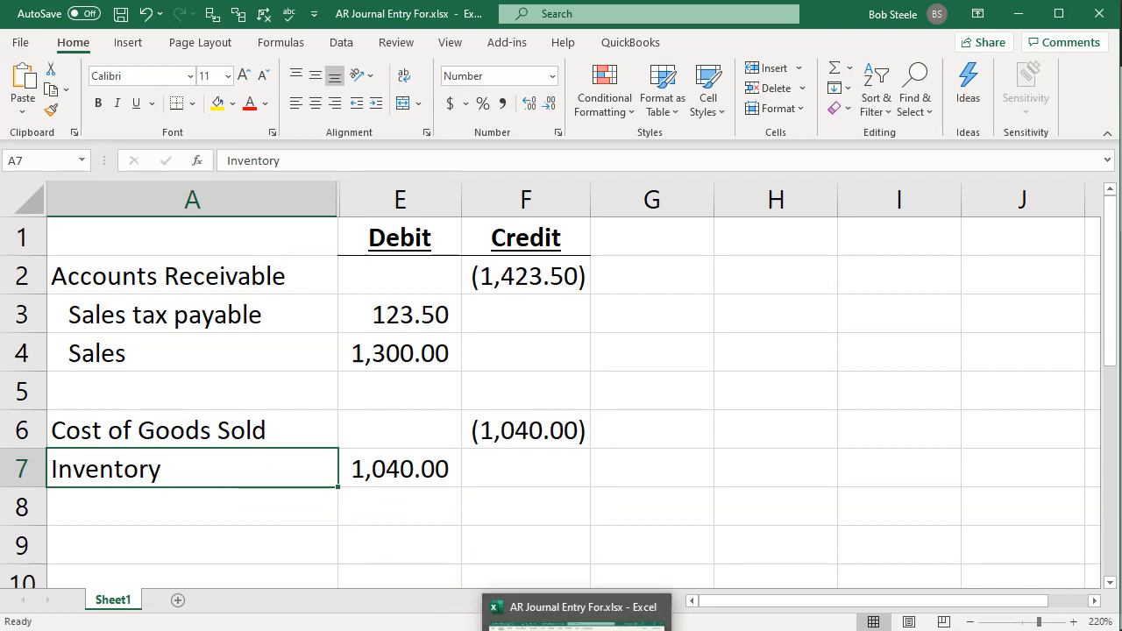
# Switch to QuickBooks Online and open the register of the Inventory Asset account from the chart of accounts.
pyautogui.click(577, 630)
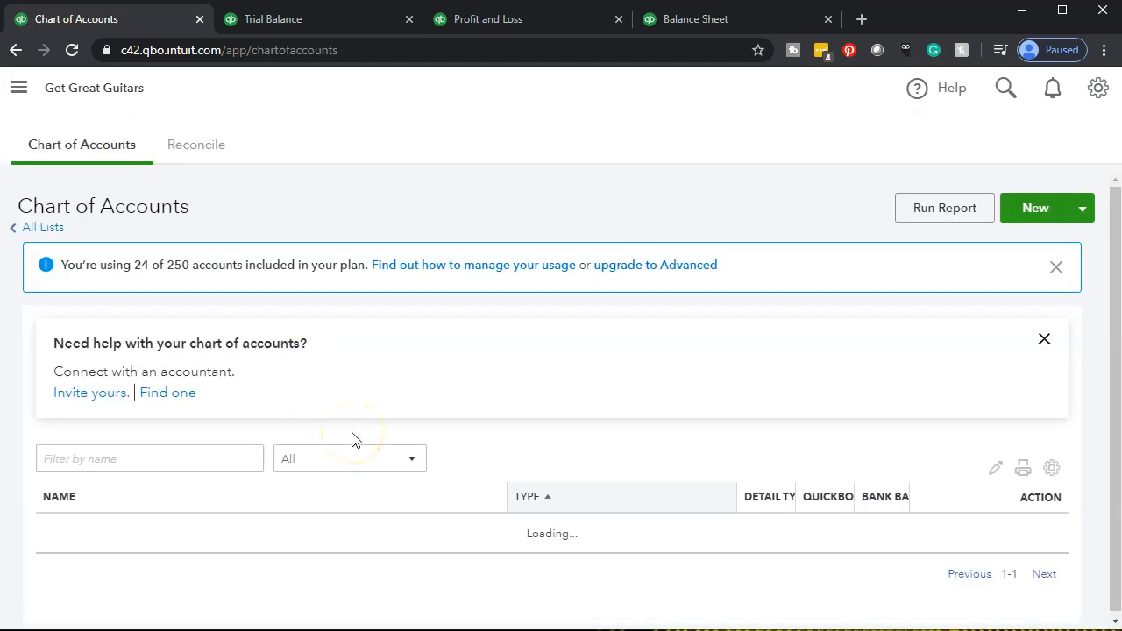
pyautogui.scroll(-10, 352, 439)
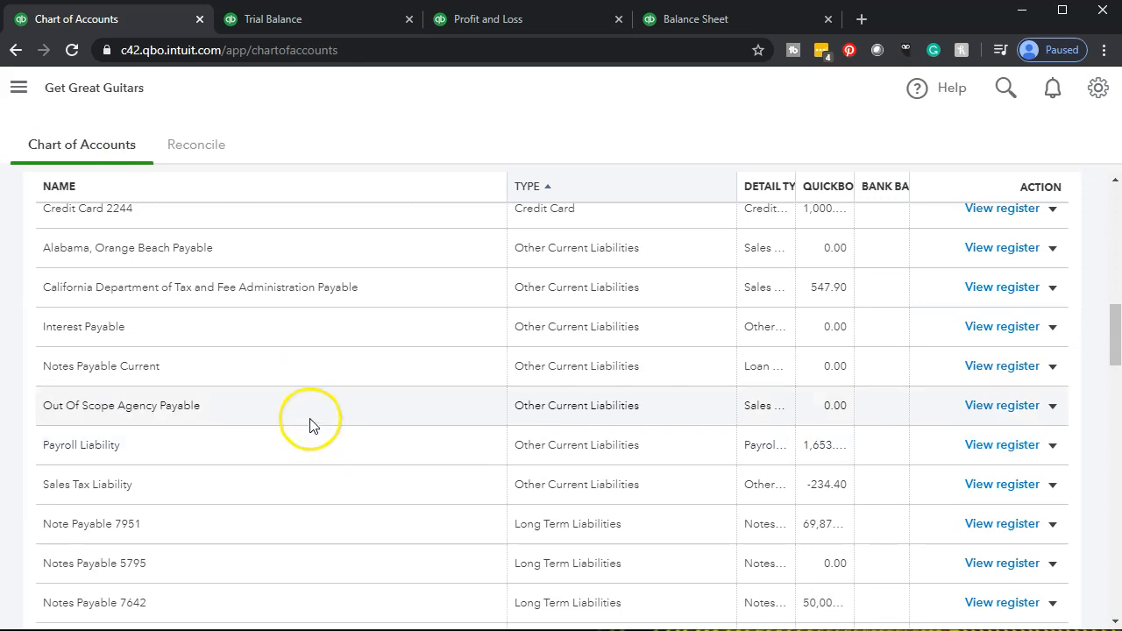
pyautogui.scroll(3, 290, 420)
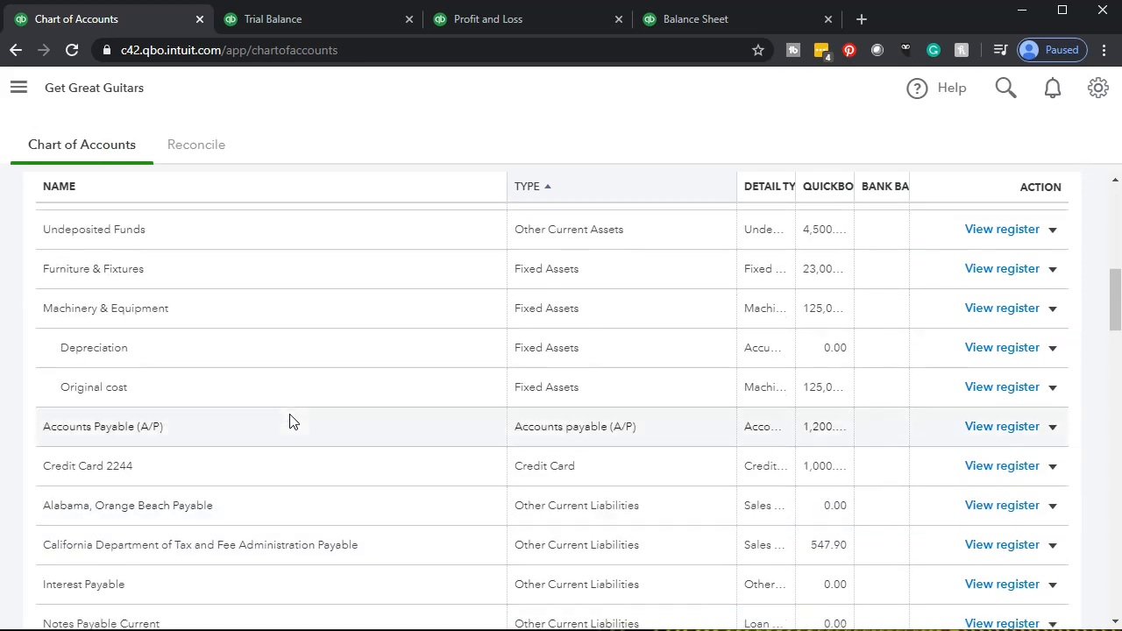
pyautogui.scroll(-1, 293, 421)
pyautogui.scroll(4, 214, 454)
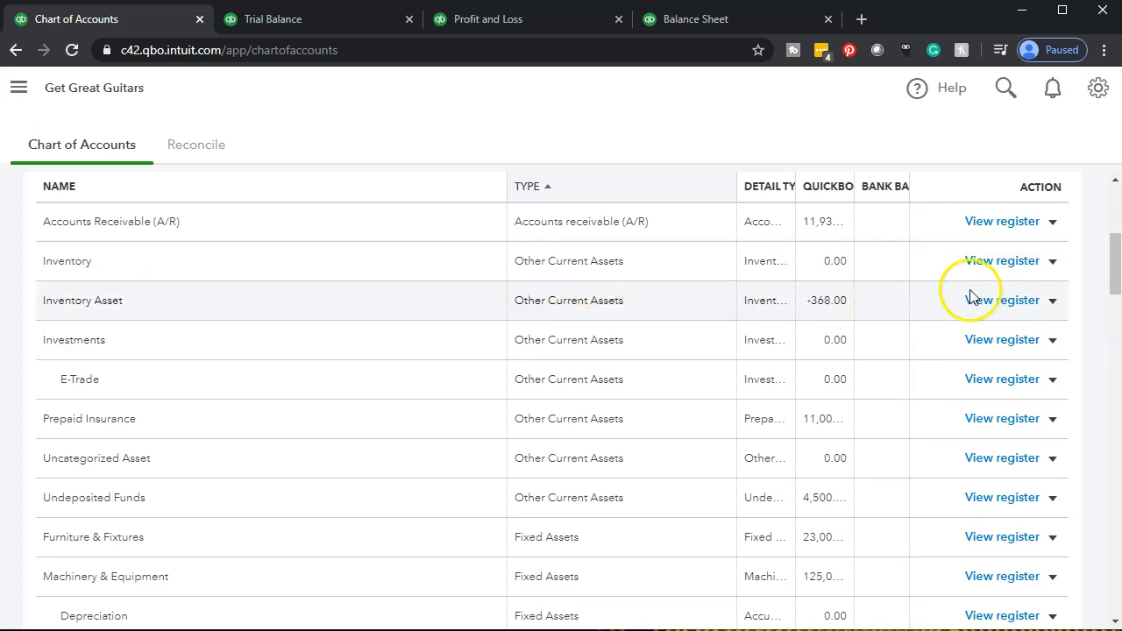
pyautogui.click(1008, 300)
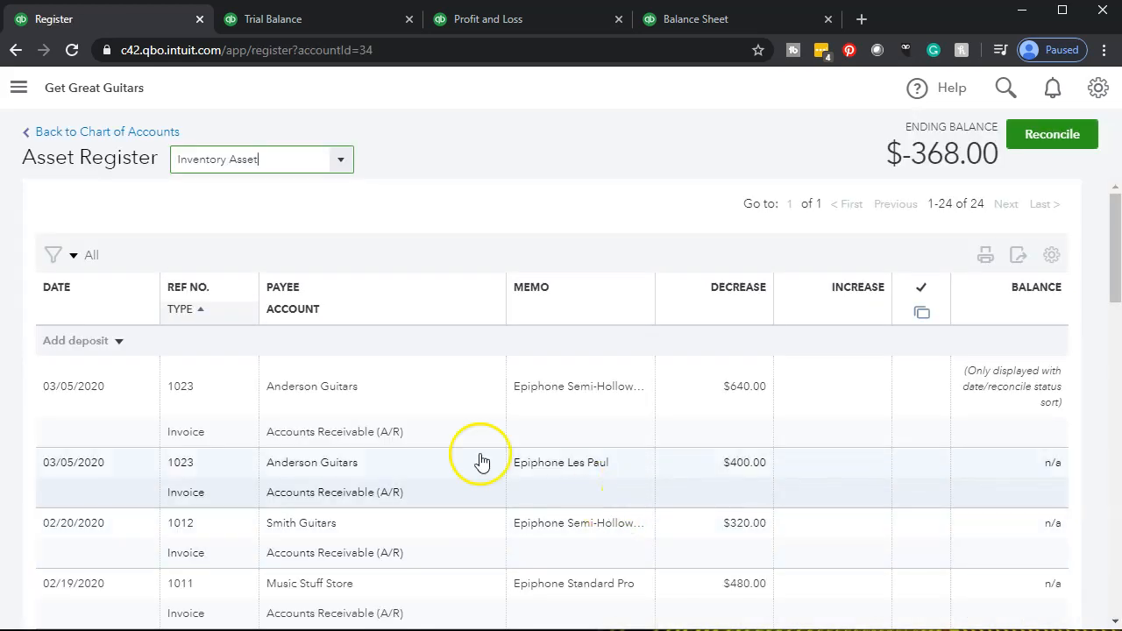
# Add a new journal entry to the Inventory Asset register and date it 03/01/2020.
pyautogui.click(120, 341)
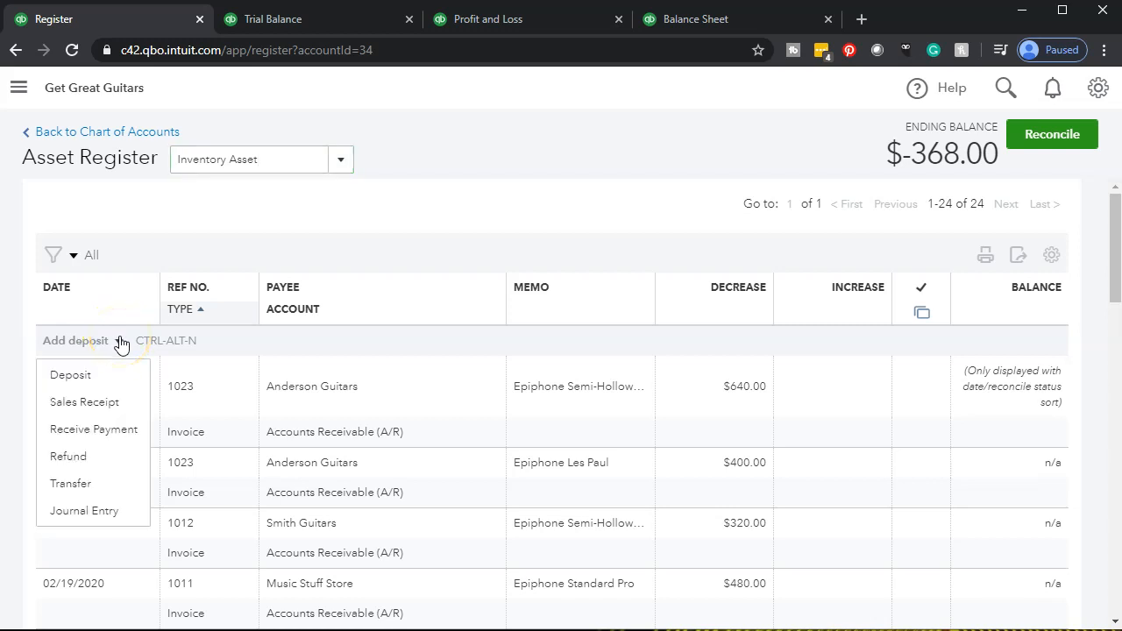
pyautogui.click(105, 518)
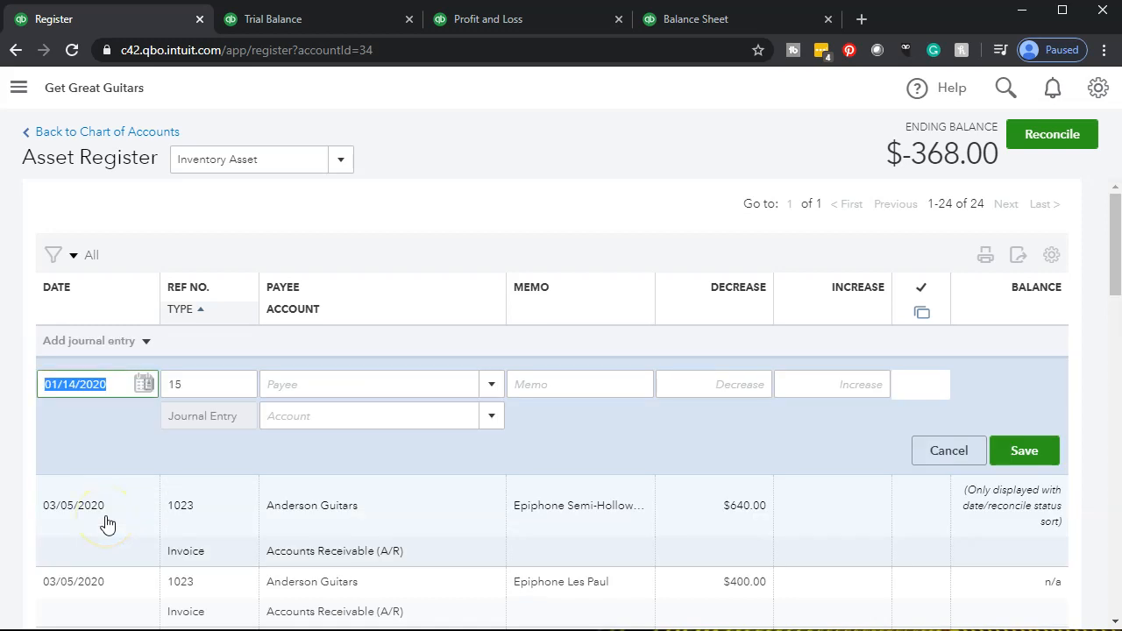
pyautogui.write('030120')
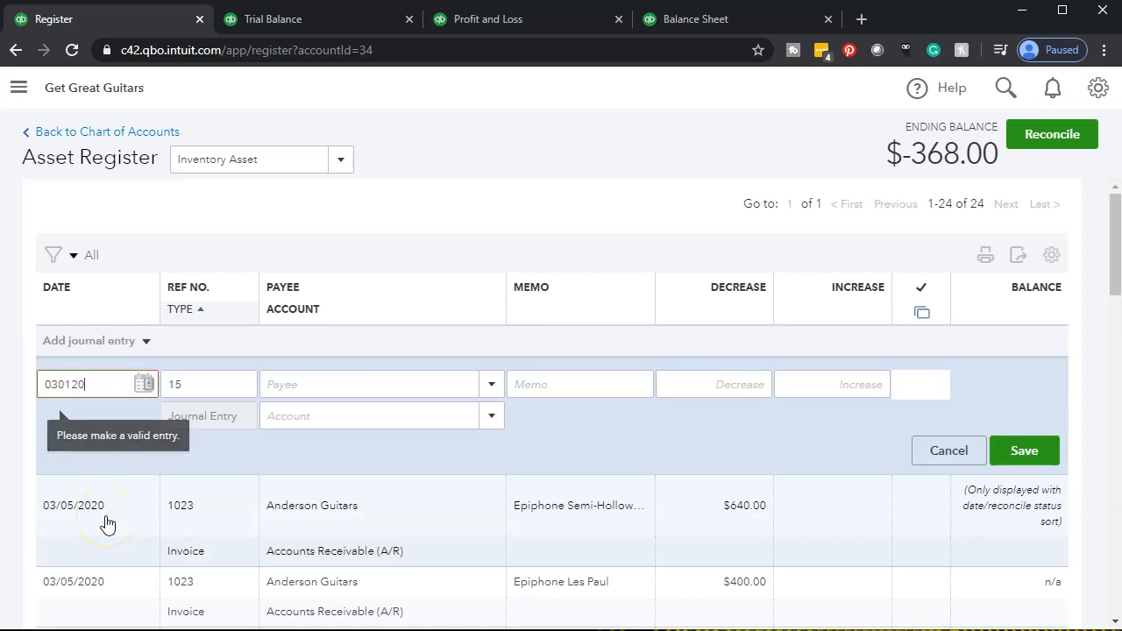
pyautogui.press('Tab')
pyautogui.press('Tab')
pyautogui.press('Tab')
# Enter the memo "Reverving Entry" for the journal entry and bring up spelling suggestions for its first word.
pyautogui.write('Re')
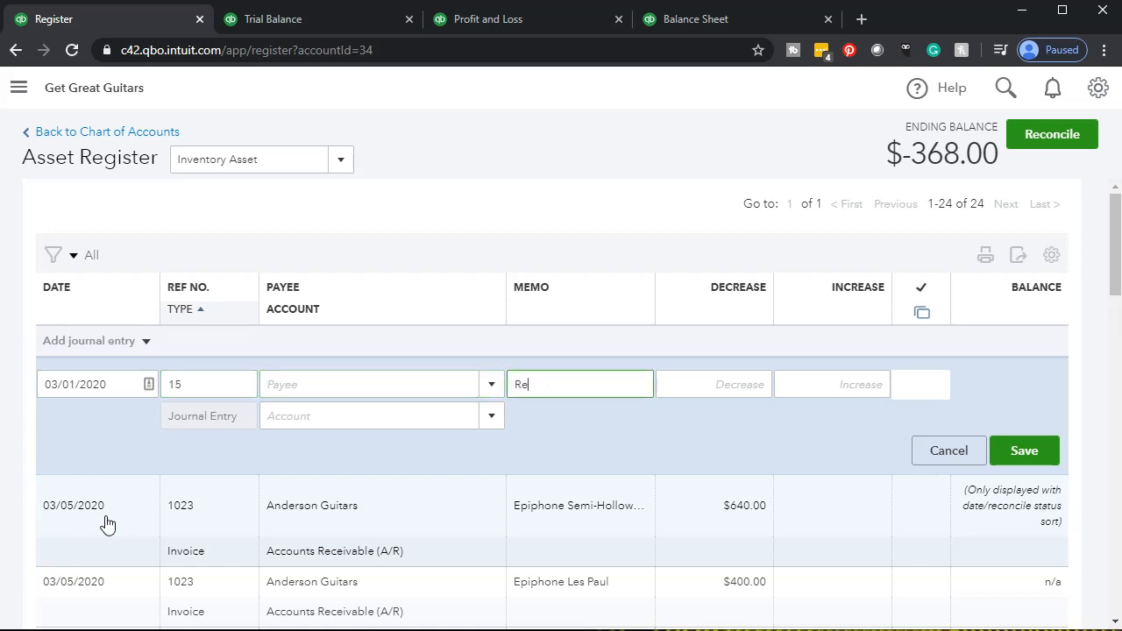
pyautogui.write('verving Entry')
pyautogui.press('Tab')
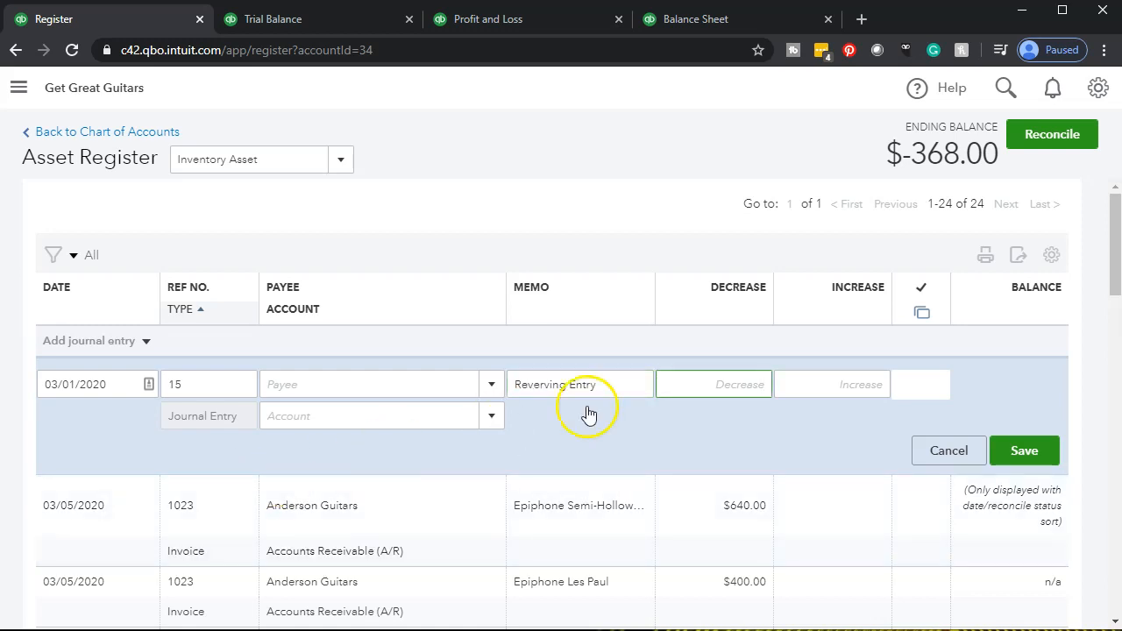
pyautogui.click(544, 387)
pyautogui.rightClick(543, 387)
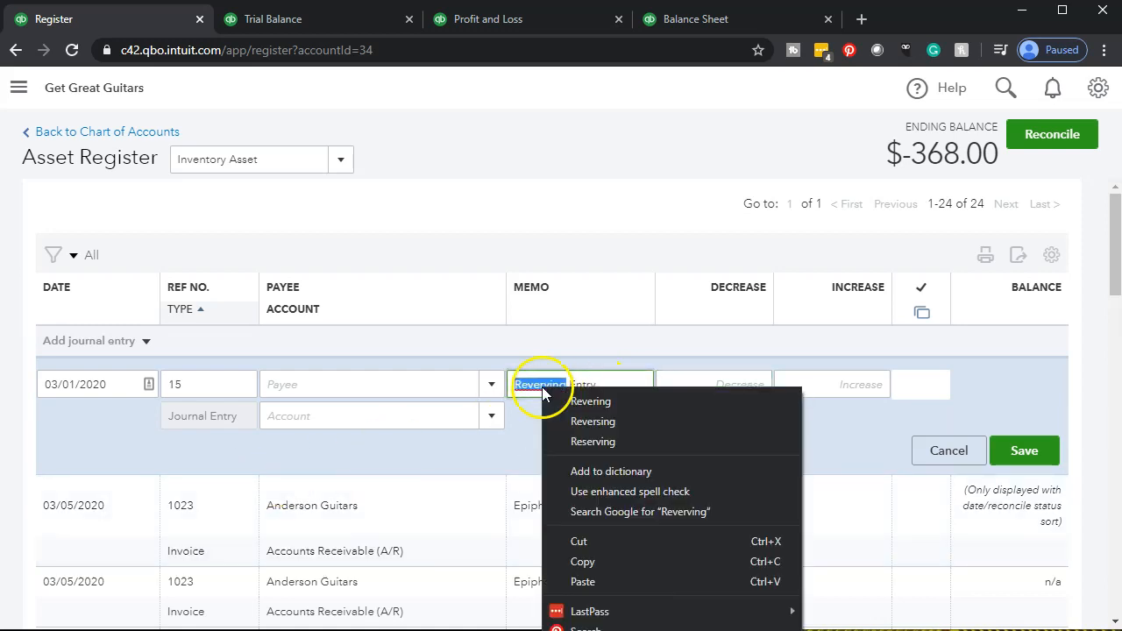